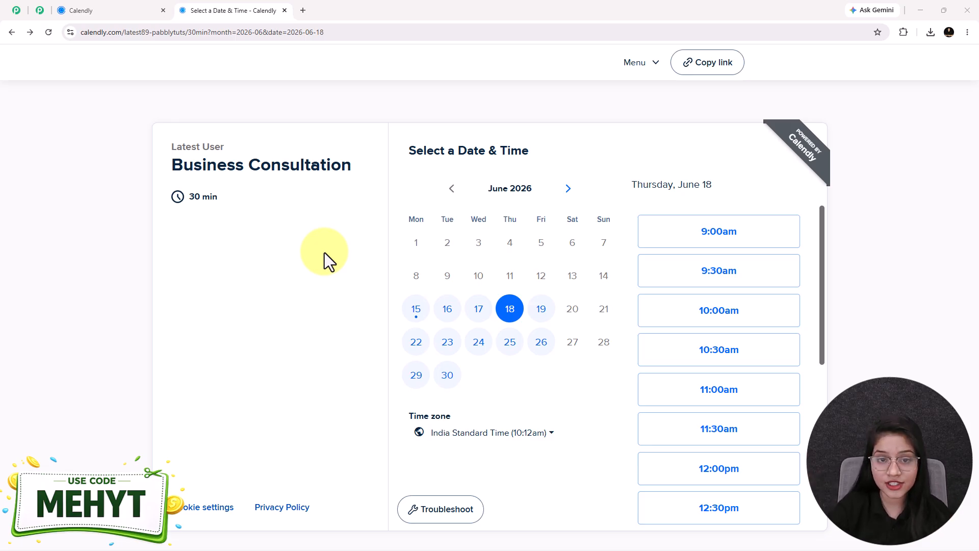
- Schedule a Business Consultation in Calendly for Friday, June 19, 2026 at 10:00am with the invitee's contact details and meeting notes
click(39, 13)
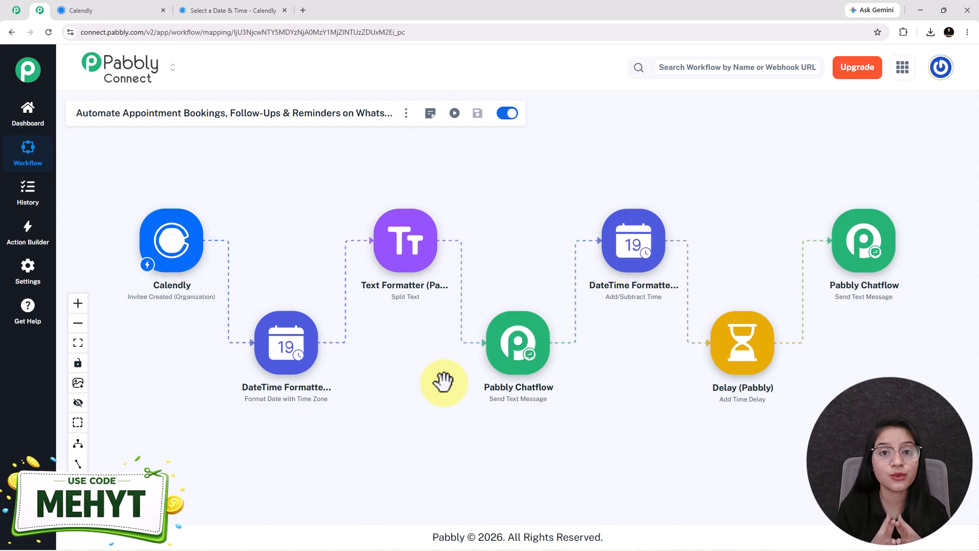
click(233, 11)
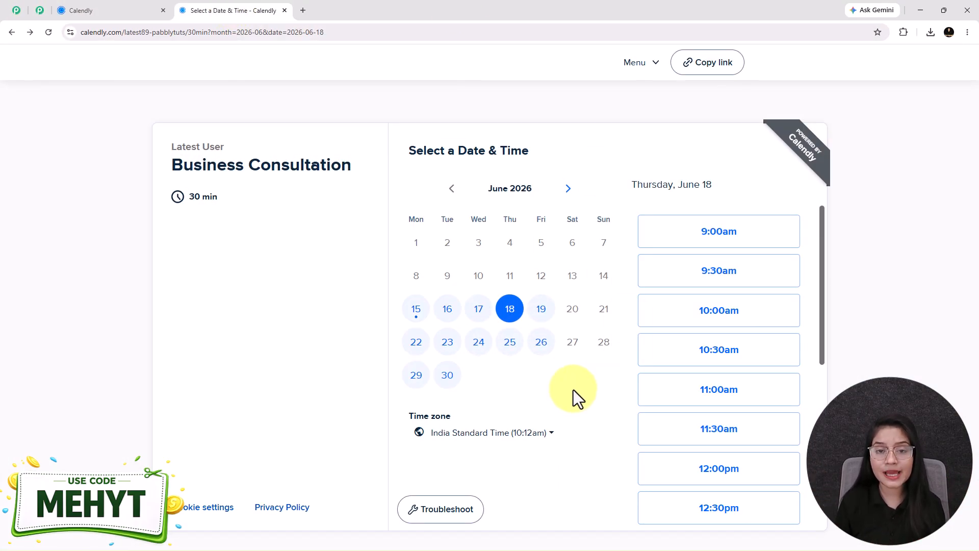
click(552, 311)
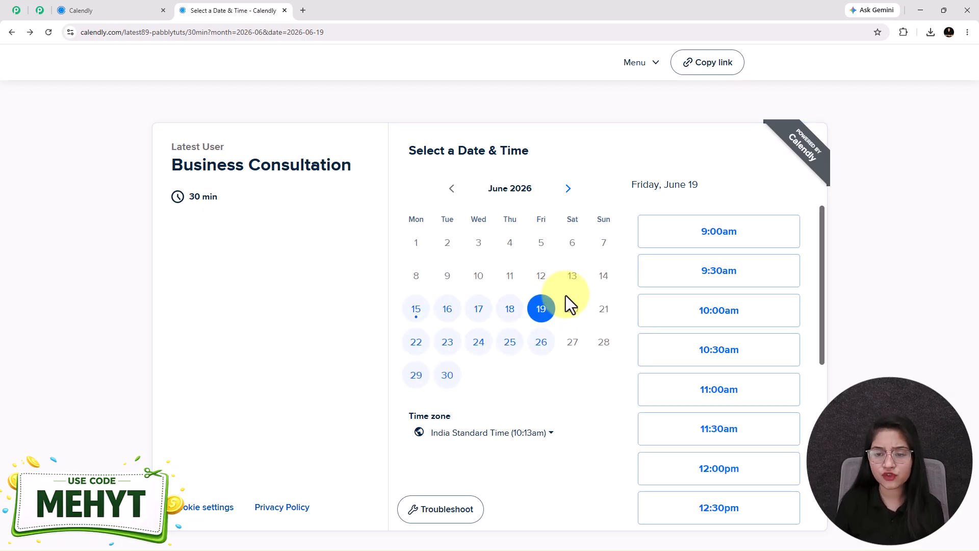
click(714, 312)
click(752, 321)
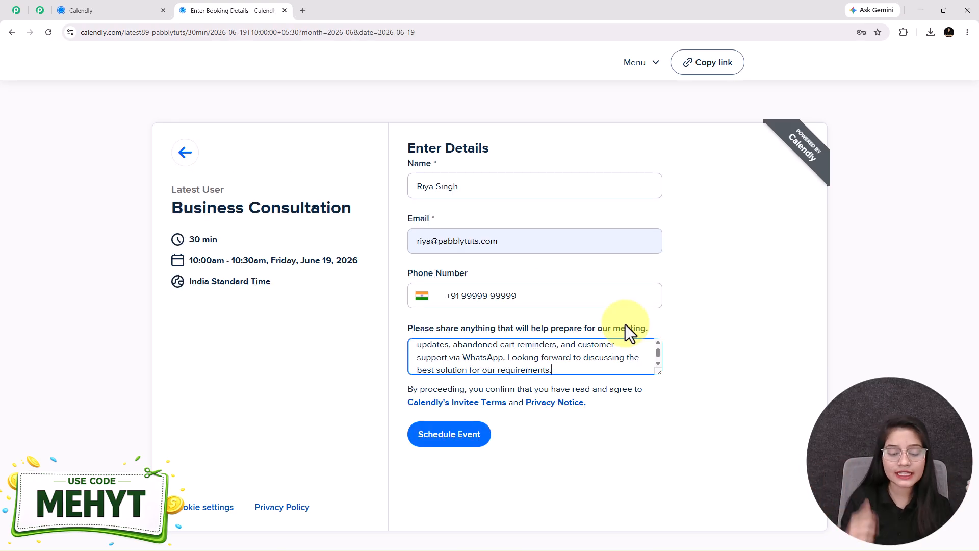
click(445, 434)
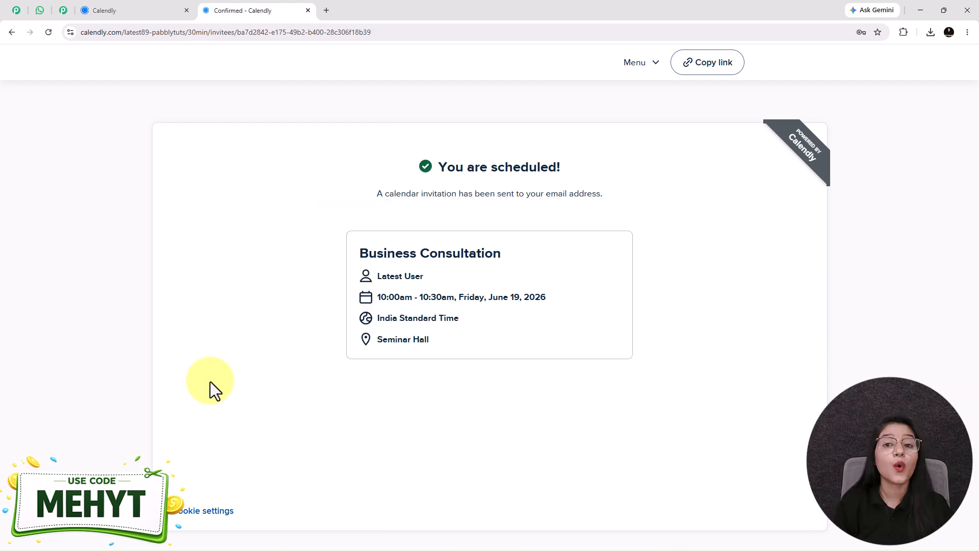
- Check the appointment message in WhatsApp and examine the step sequence of the finished Pabbly Connect workflow
click(40, 11)
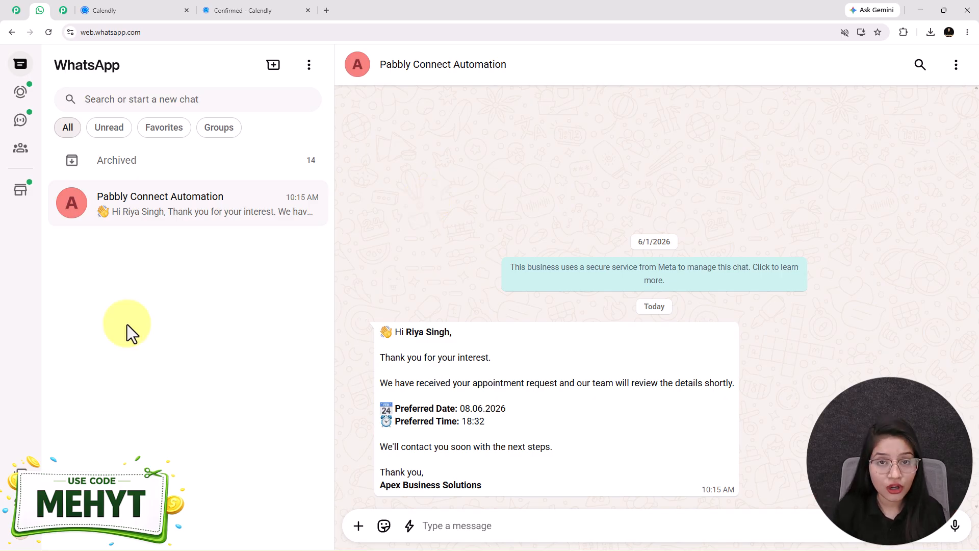
click(61, 14)
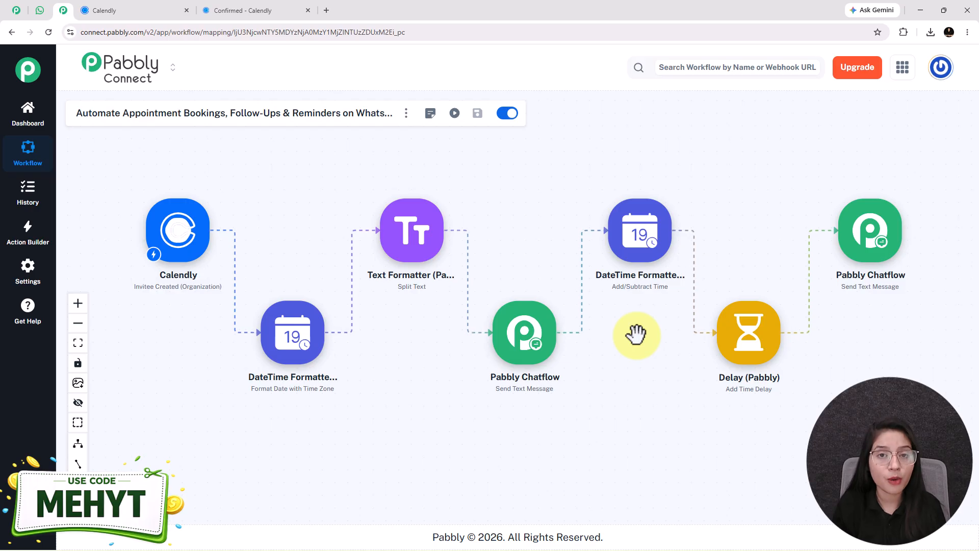
scroll(662, 356, up, 4)
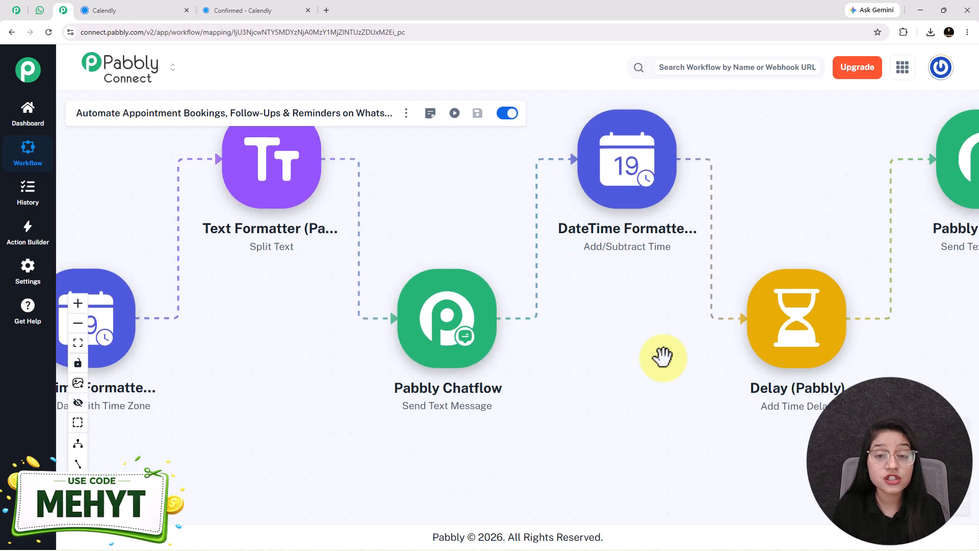
scroll(663, 357, down, 3)
drag(676, 372, 635, 377)
scroll(681, 356, up, 5)
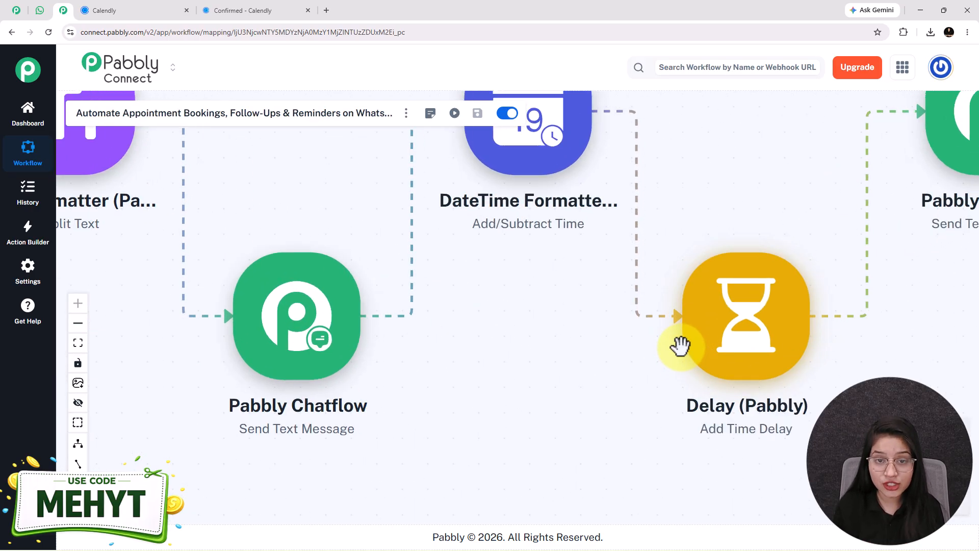
scroll(730, 332, down, 5)
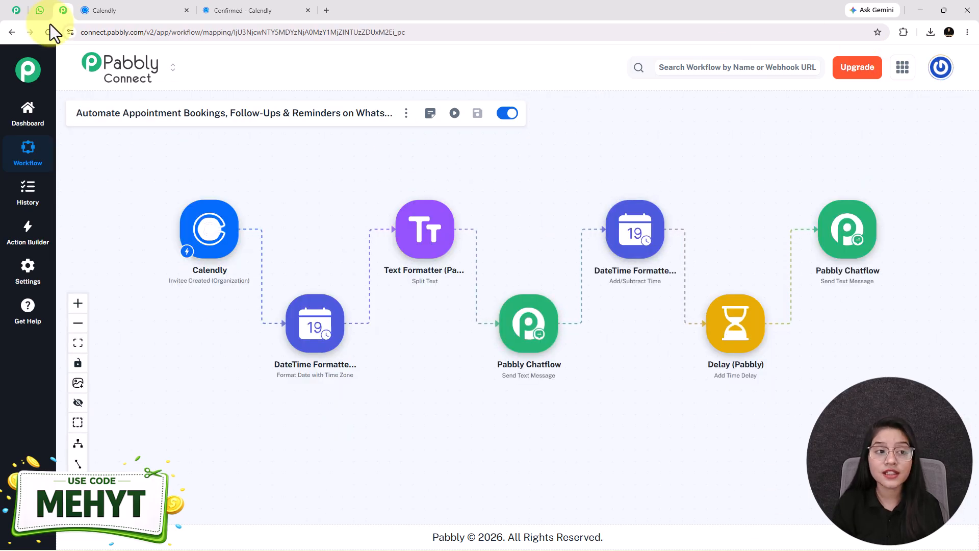
click(46, 10)
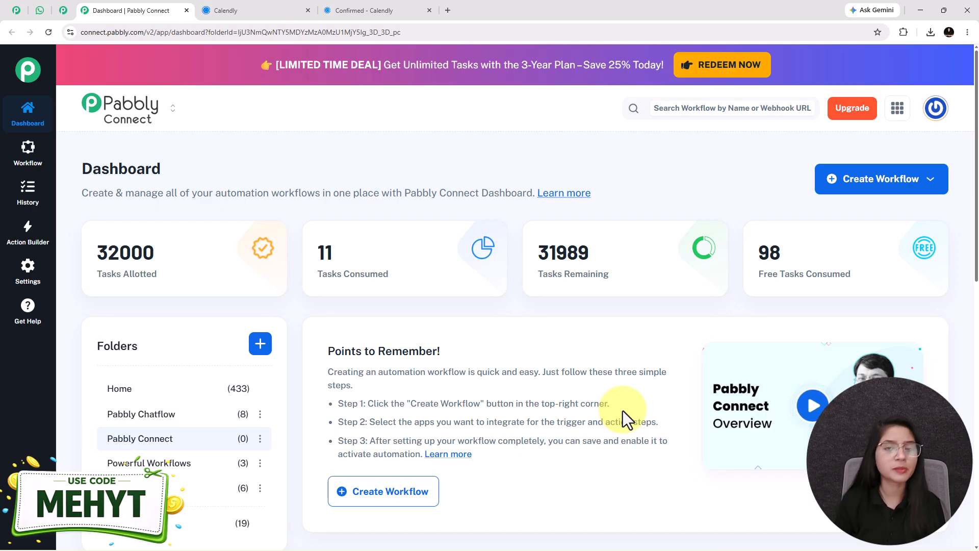
- Open the Pabbly Connect website at pabbly.com/connect in a separate browser tab and dismiss its limited-time offer
click(448, 11)
text(pabb)
key(Down)
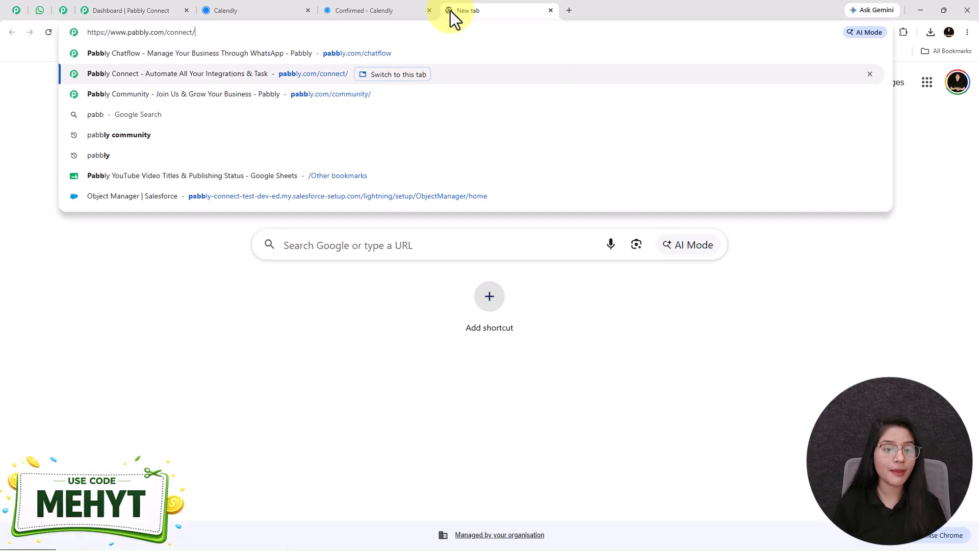
key(Return)
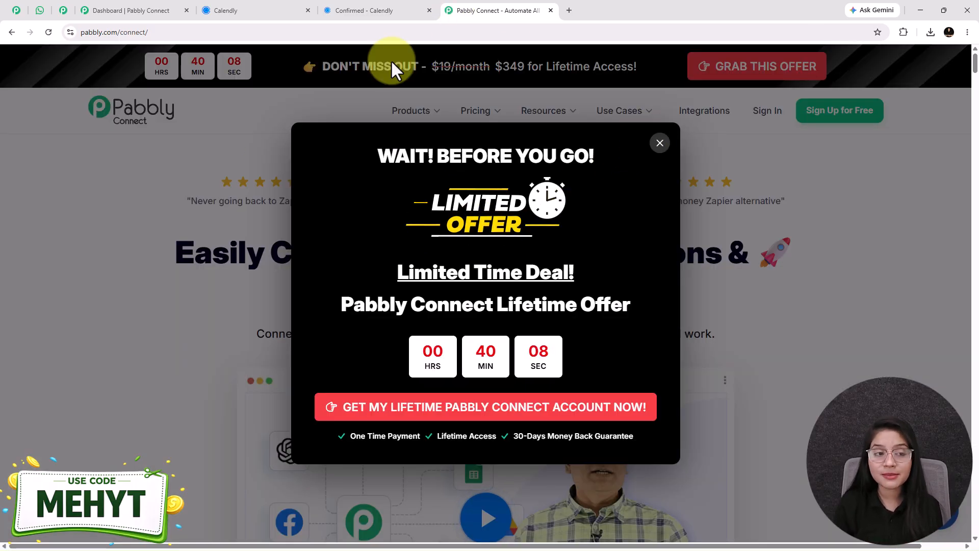
click(63, 13)
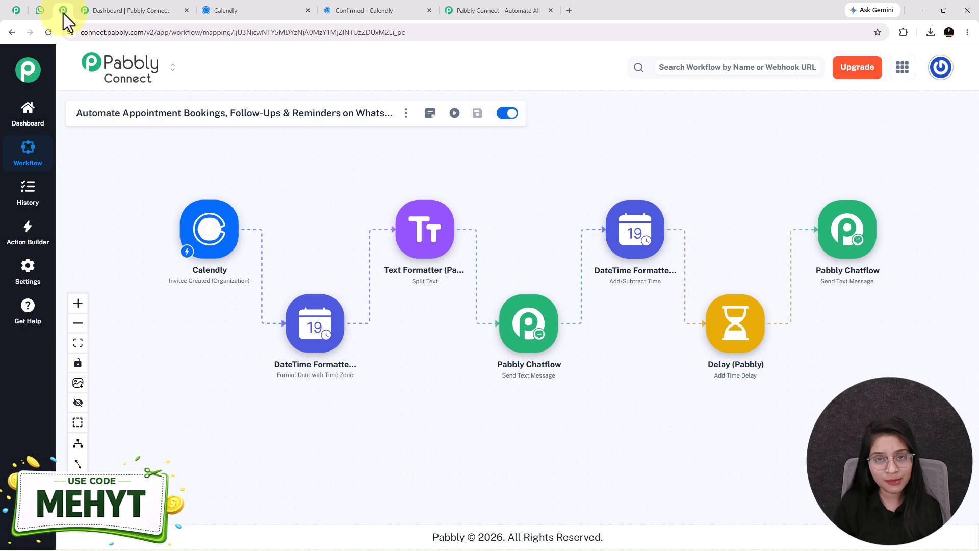
click(459, 7)
click(659, 145)
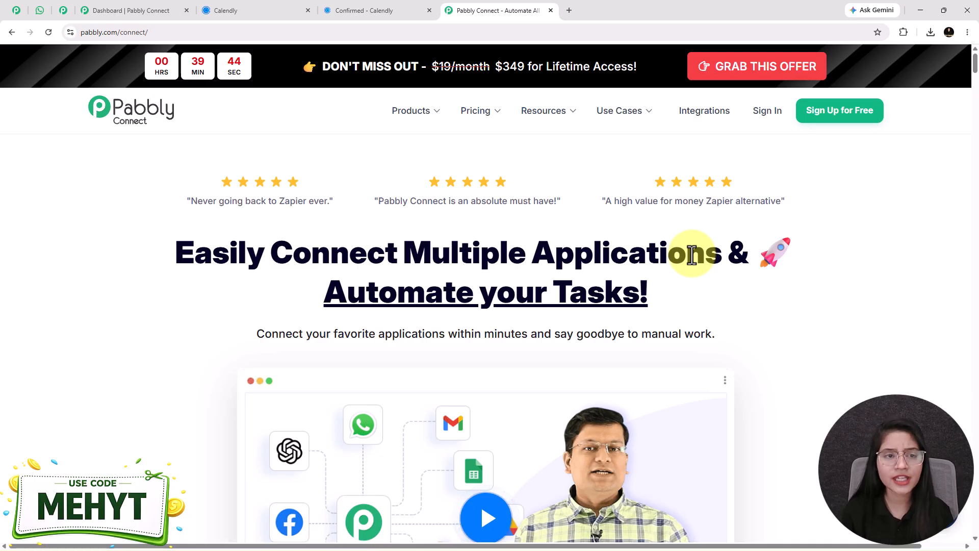
- Create a workflow from scratch named "Automate Appointment Bookings, Follow-Ups & Reminders on WhatsApp" in the Pabbly Connect folder
click(124, 10)
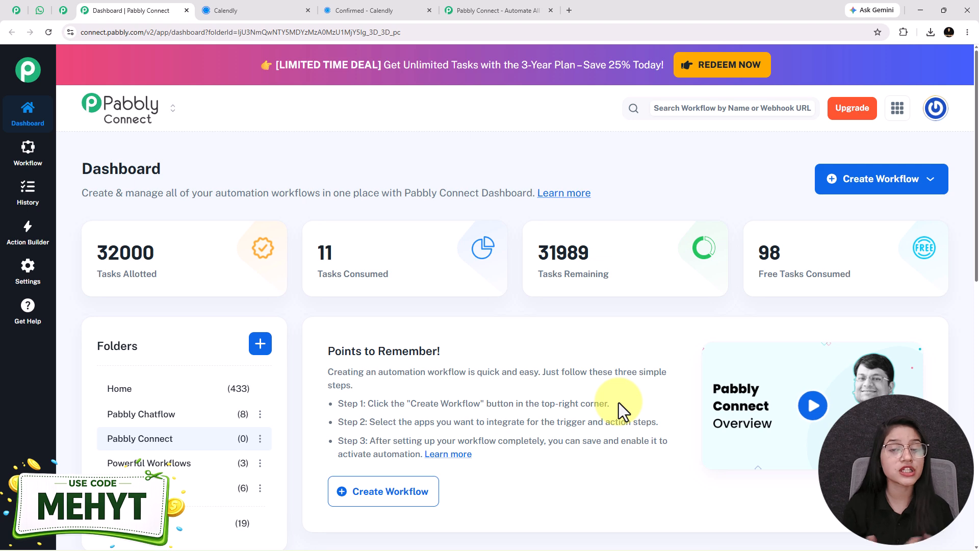
click(911, 191)
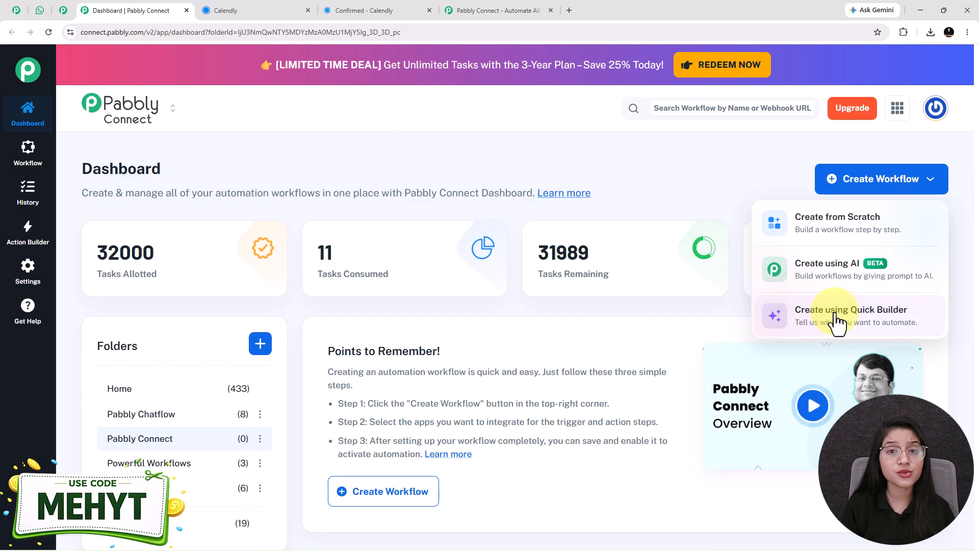
click(824, 242)
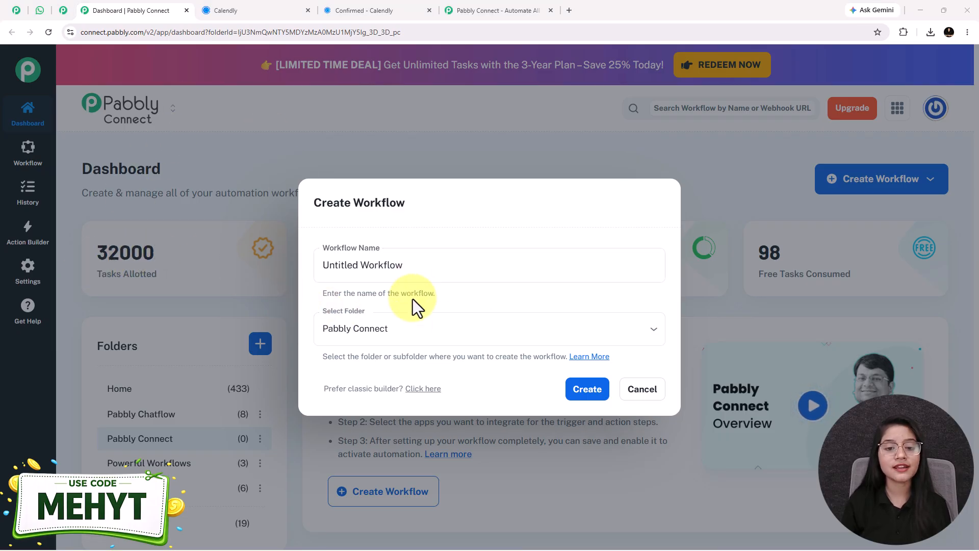
click(324, 260)
key(ctrl+a)
text(Automate Appointment Bookings, Follow-Ups & Reminders on WhatsApp)
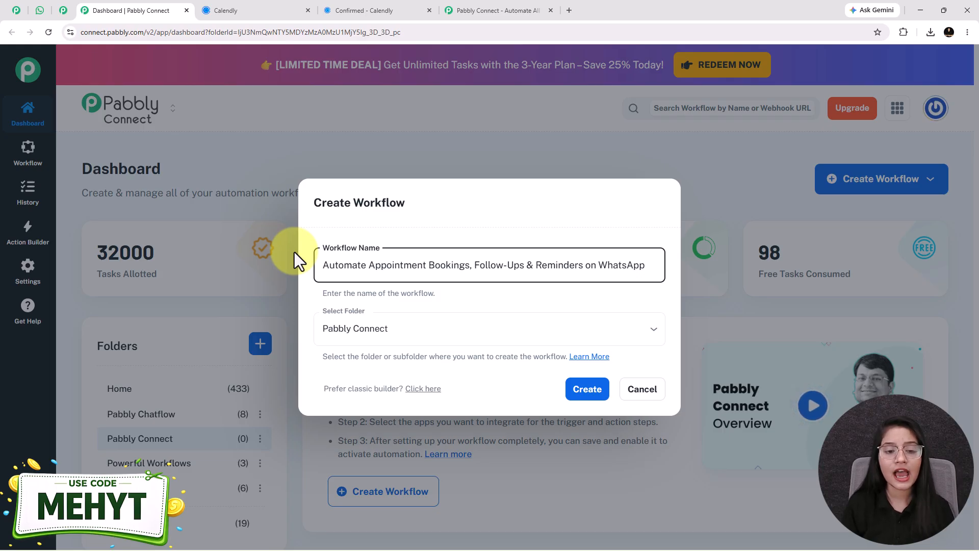
click(351, 342)
click(376, 421)
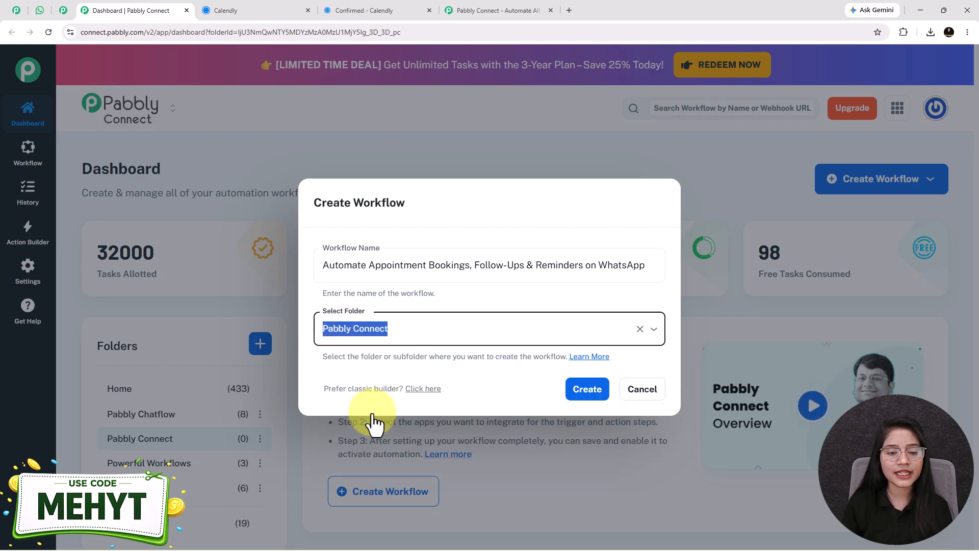
click(587, 390)
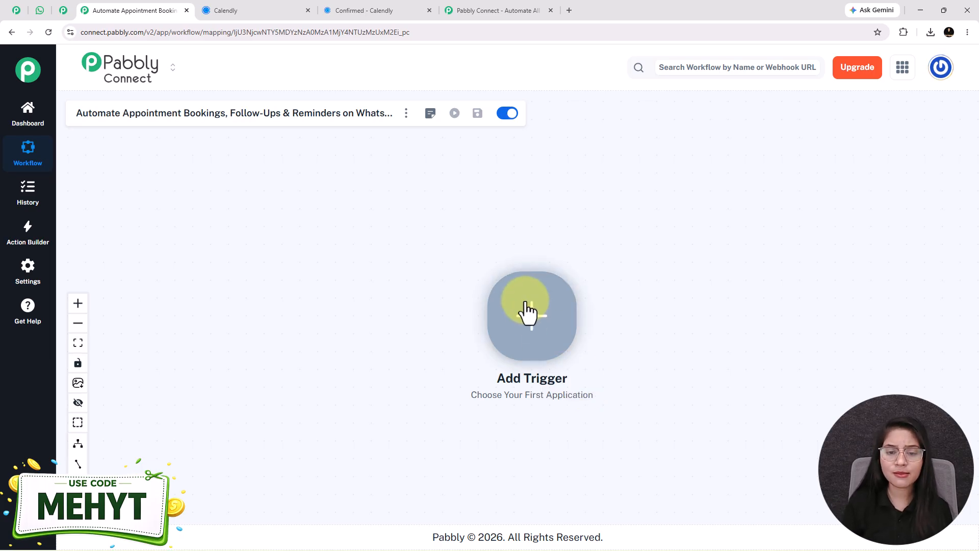
- Add Calendly as the workflow's trigger app with the event Invitee Created (Organization)
click(537, 331)
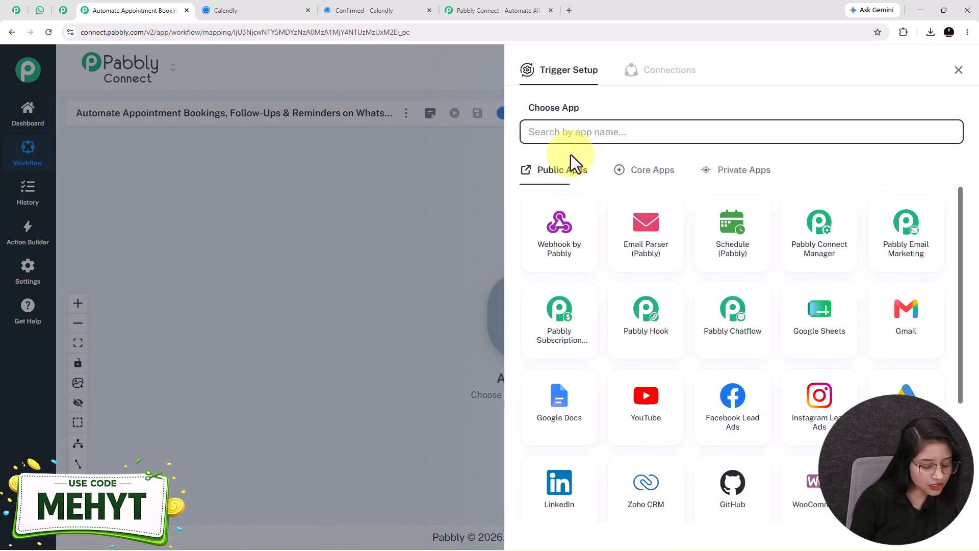
text(cale)
text(md)
key(BackSpace)
key(BackSpace)
text(n)
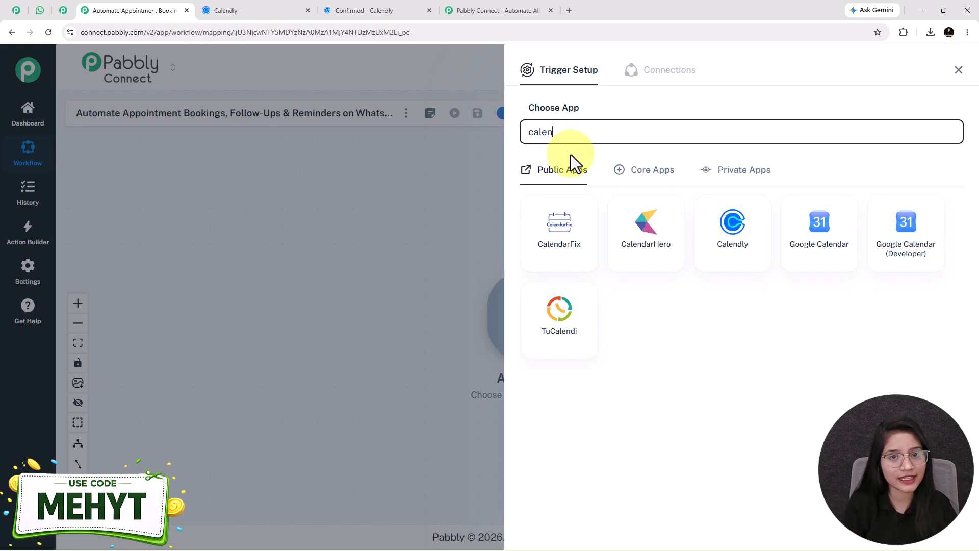
click(759, 233)
click(572, 186)
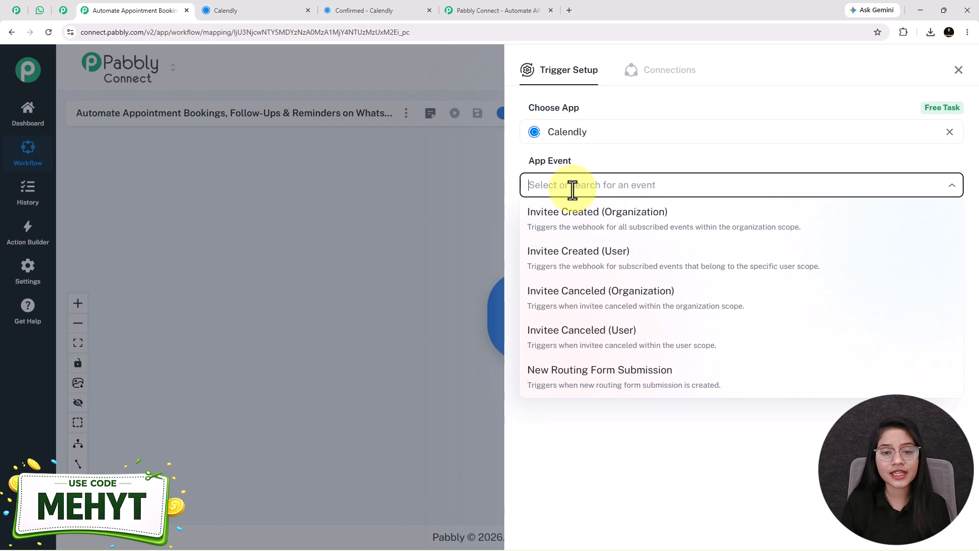
click(545, 234)
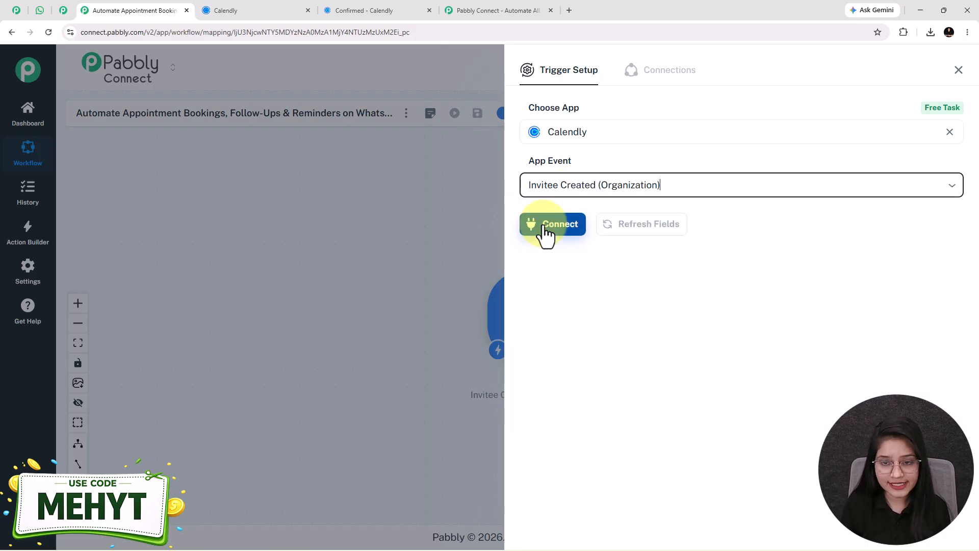
- Connect the trigger to the Calendly account through a new connection named Calendly #6
click(530, 230)
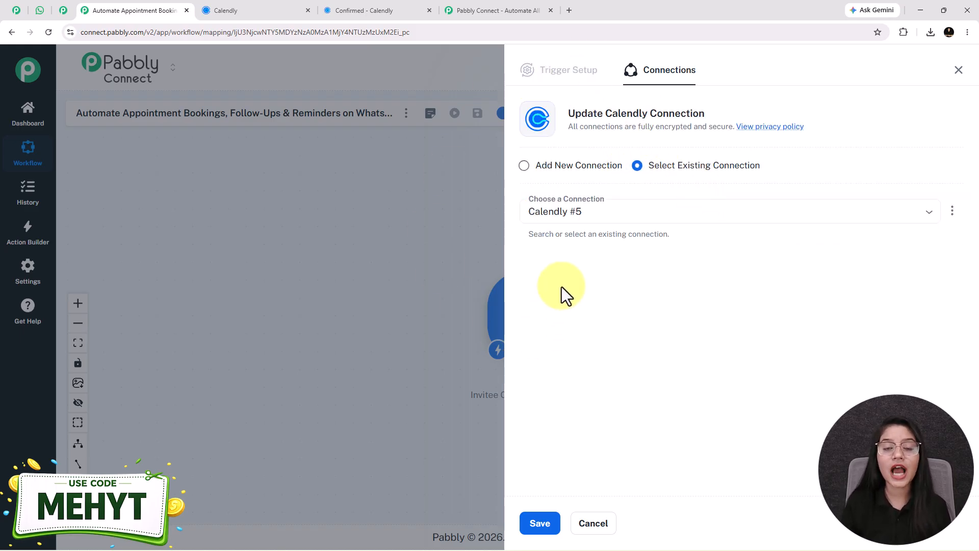
click(532, 171)
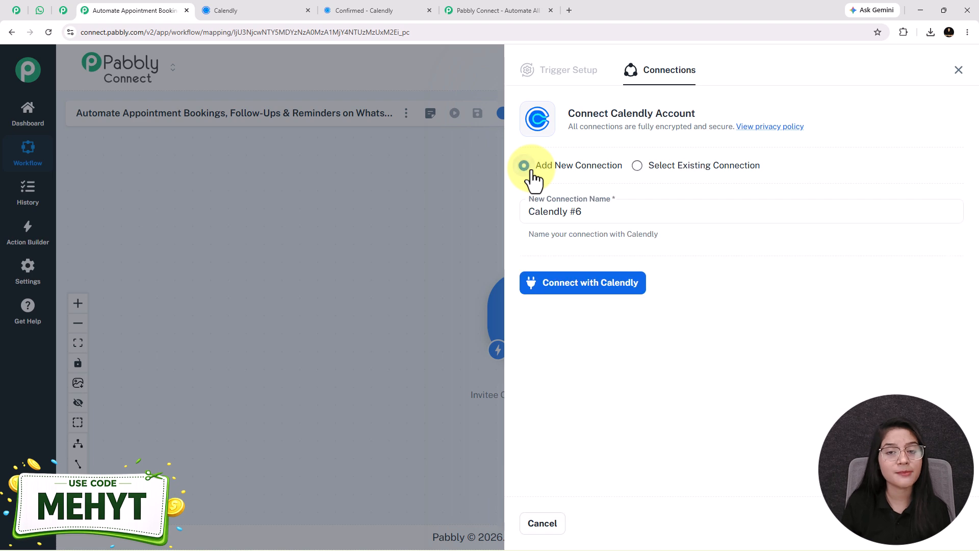
click(594, 291)
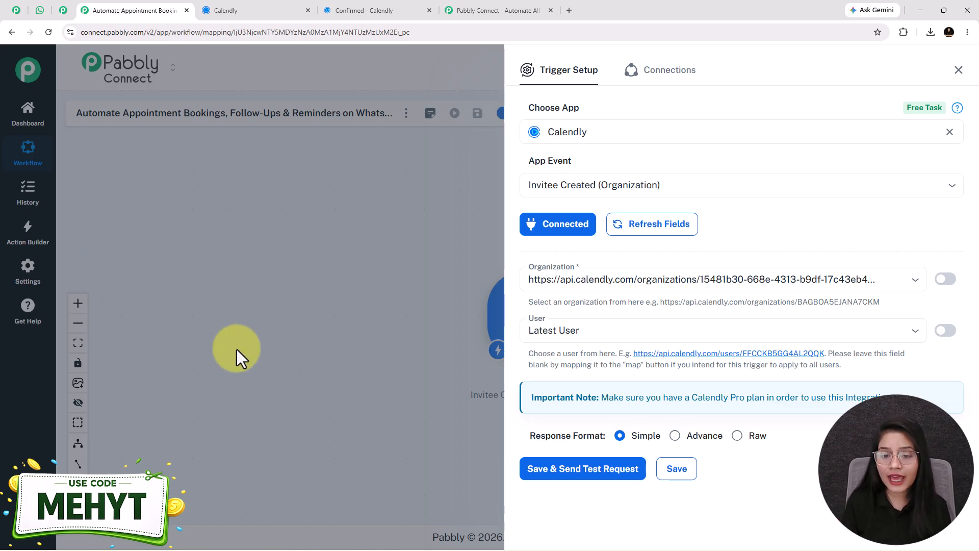
- Choose the Calendly organization and set the trigger's user to Latest User
click(595, 288)
click(592, 338)
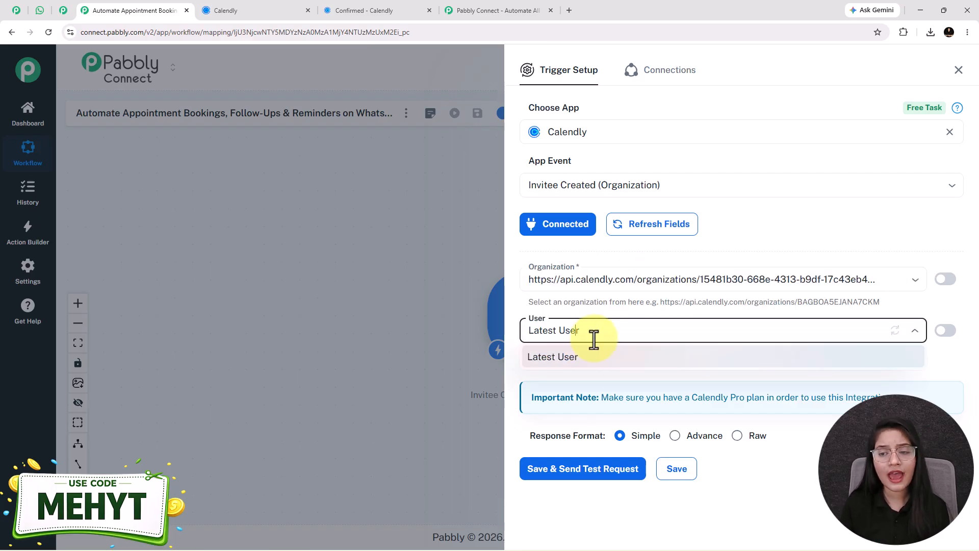
click(592, 356)
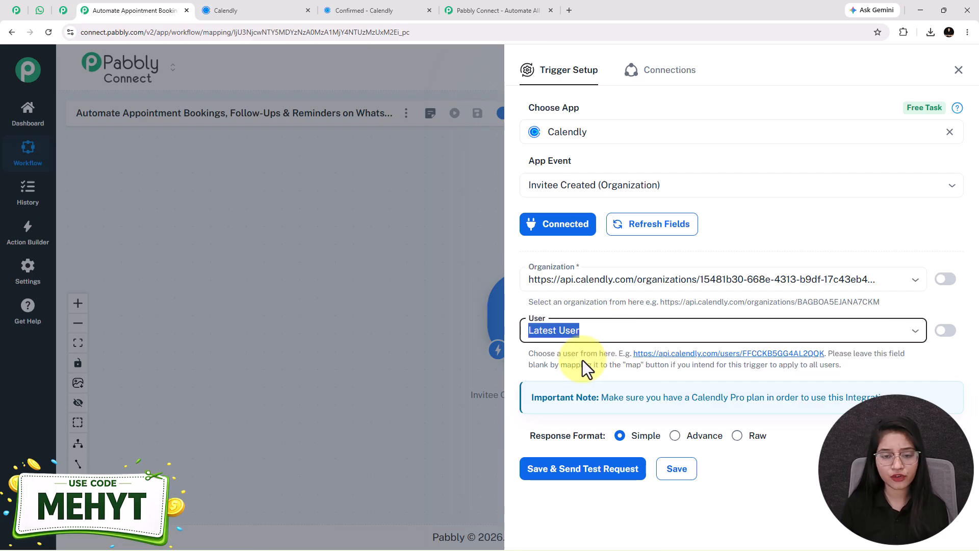
click(586, 329)
click(582, 357)
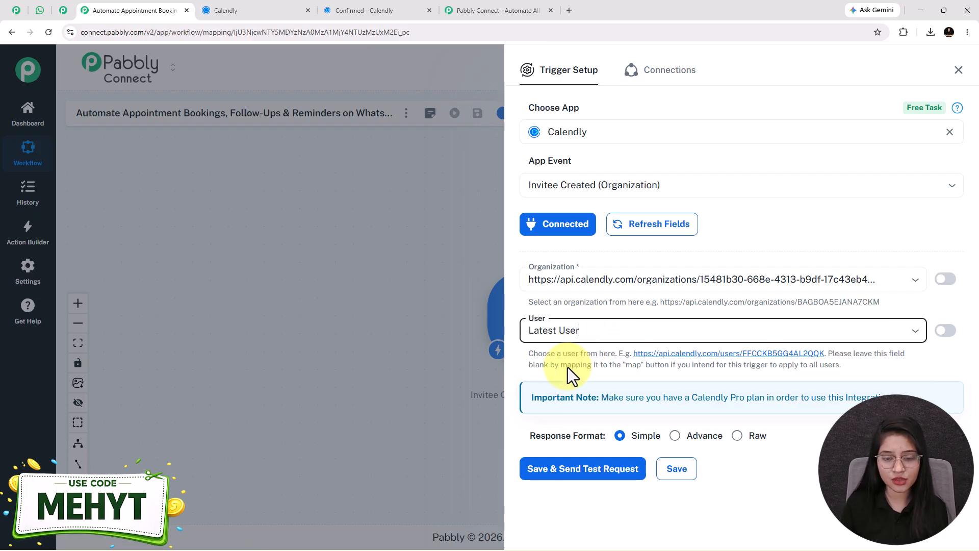
- Set the trigger's response format to Simple and save it with a test request
drag(535, 437, 603, 438)
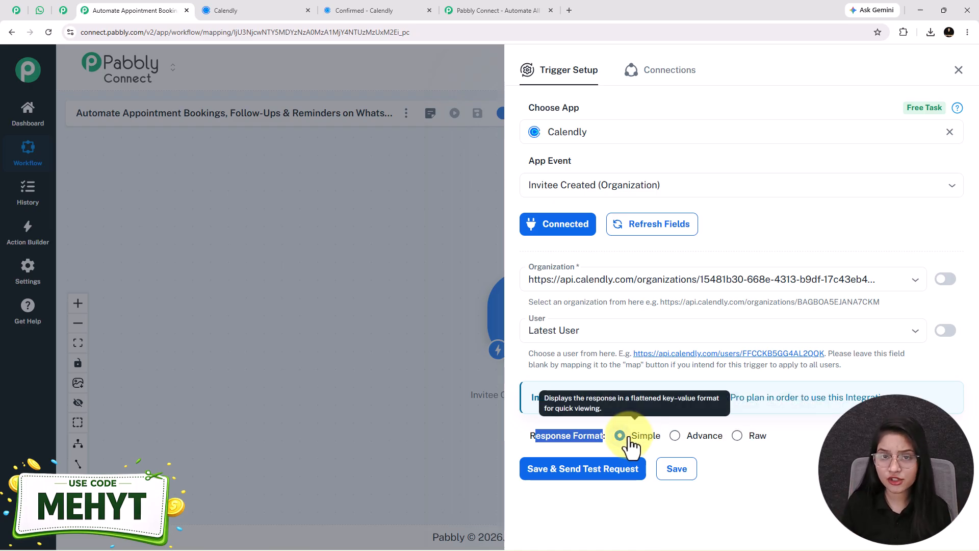
click(670, 438)
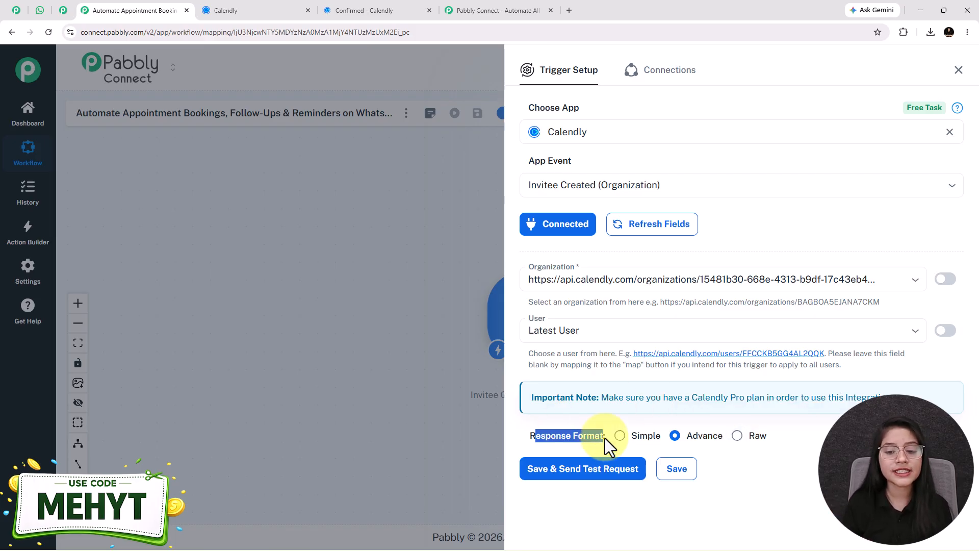
click(619, 436)
click(580, 472)
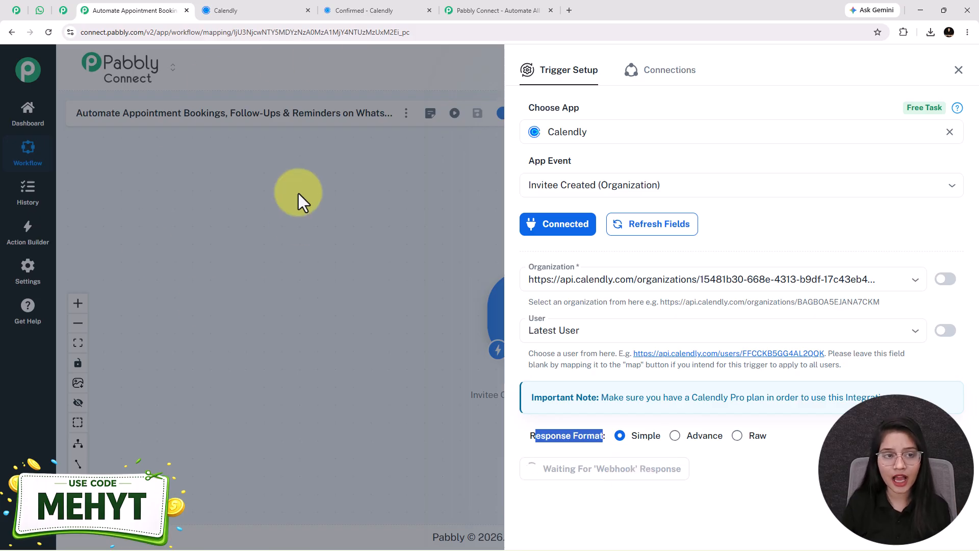
- Switch to Calendly and review the Business Consultation event type's duration, location and availability settings, then close its details
click(261, 6)
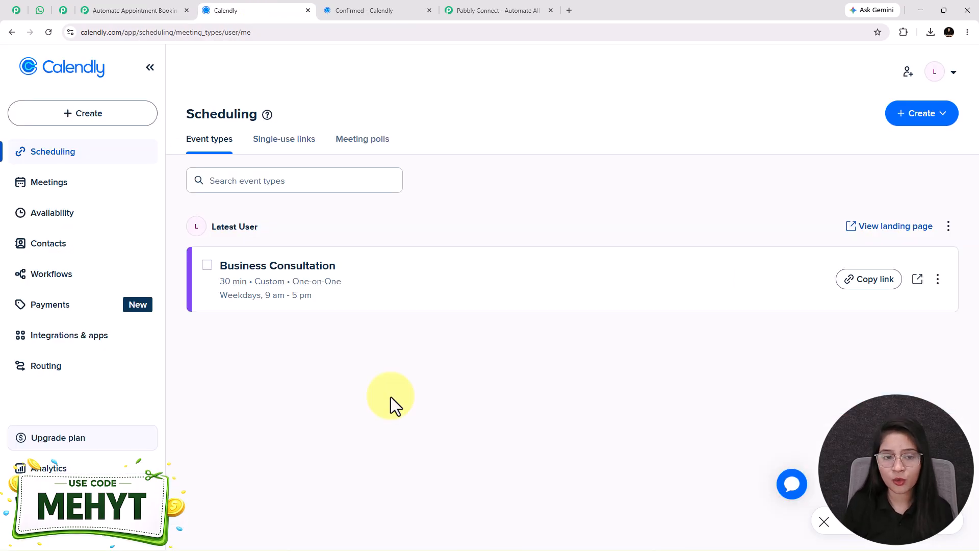
click(280, 283)
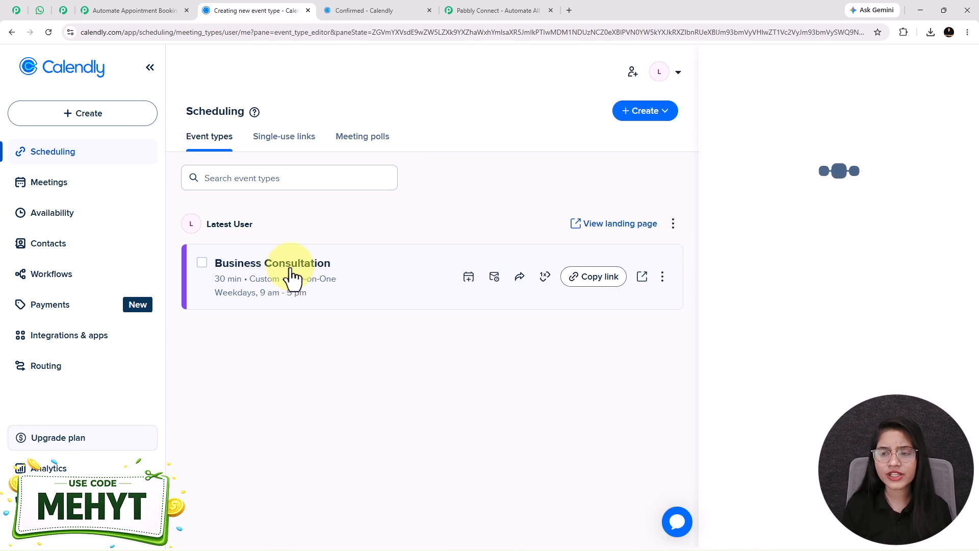
scroll(897, 389, down, 3)
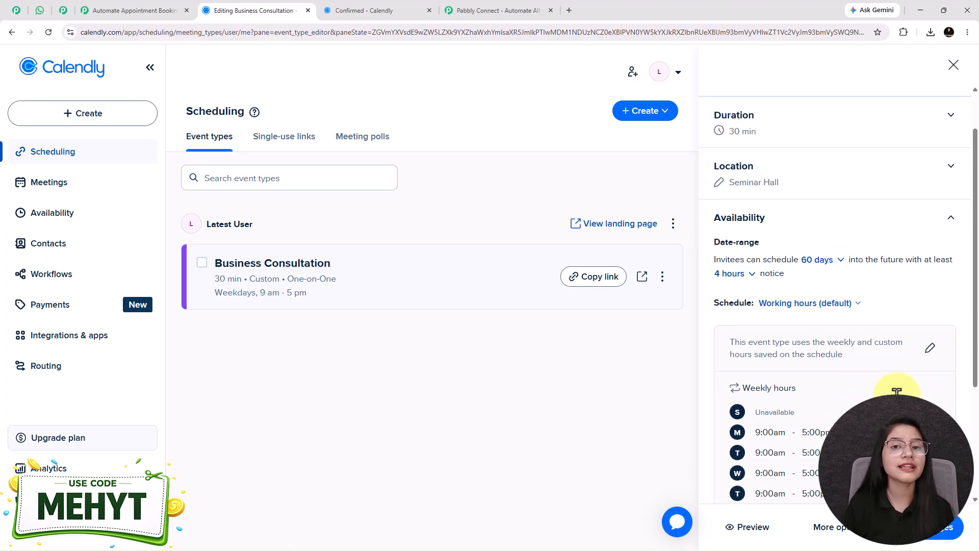
scroll(903, 391, up, 2)
scroll(903, 390, up, 1)
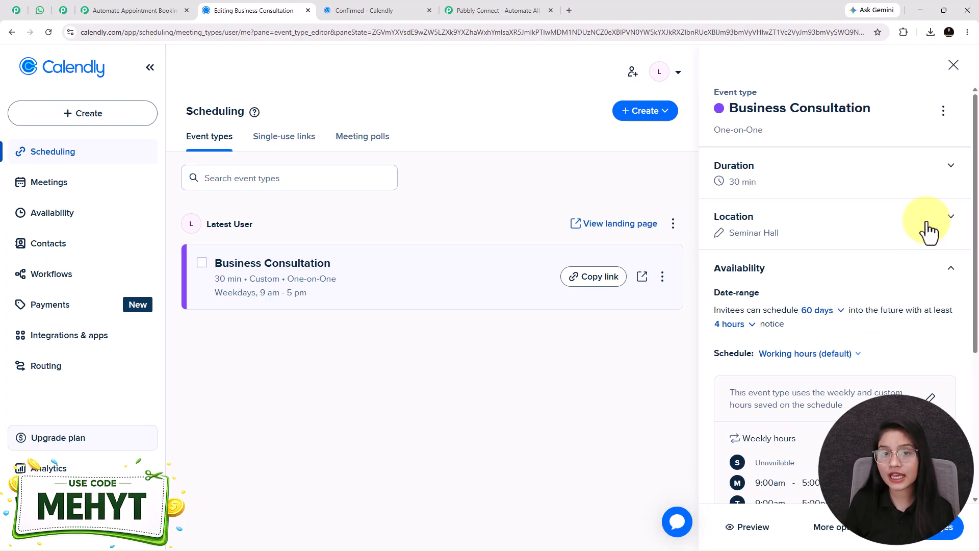
click(952, 67)
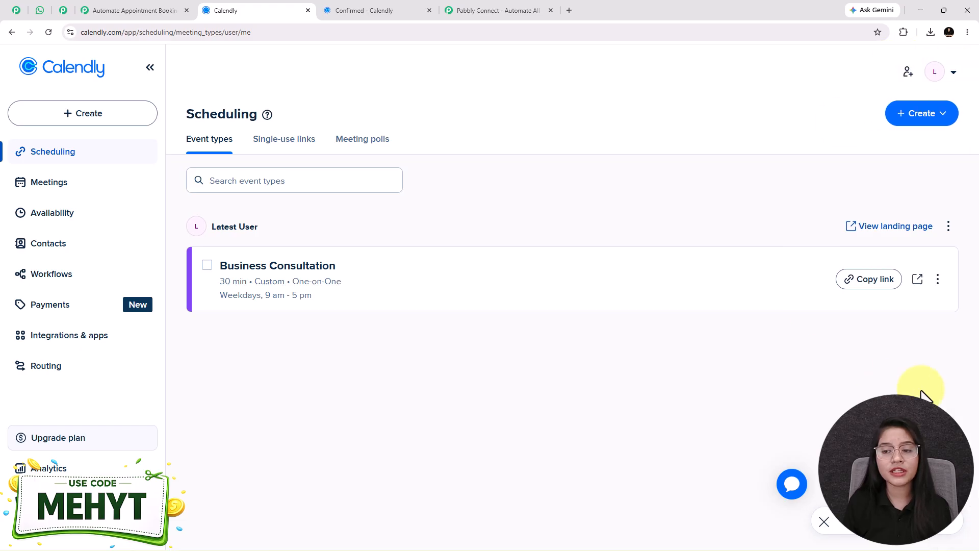
- Copy the Business Consultation booking link and open its scheduling page in a new browser tab
click(861, 286)
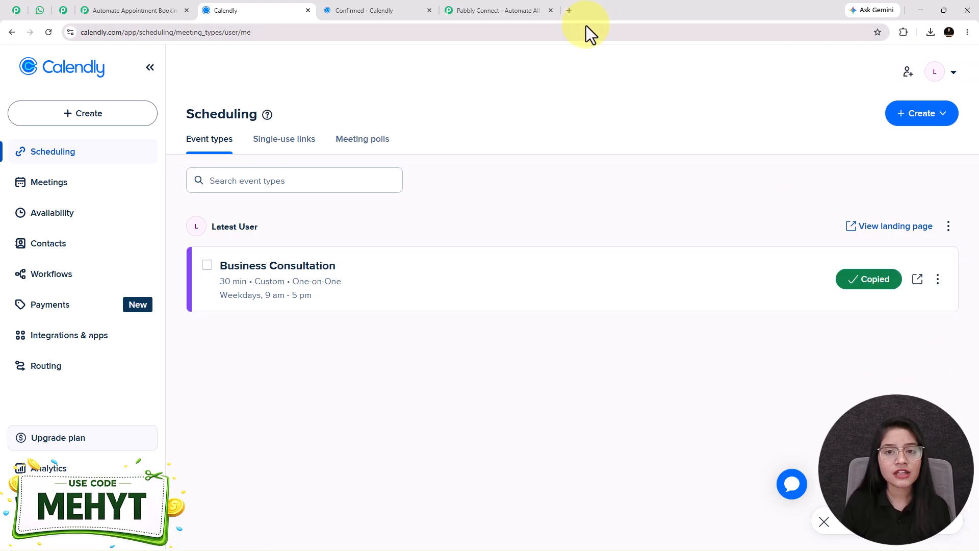
click(569, 14)
text(https://calendly.com/latest89-pabblytuts/30min)
key(Return)
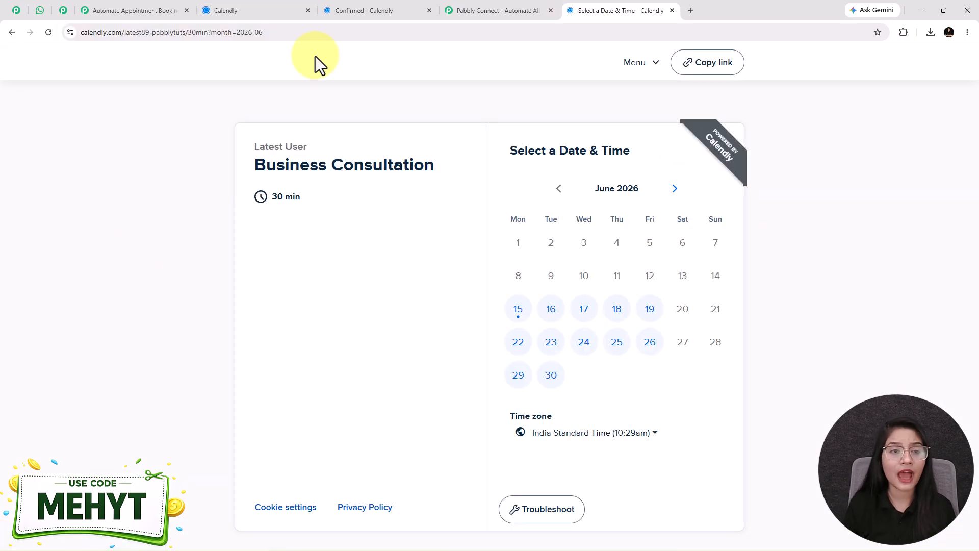
click(133, 10)
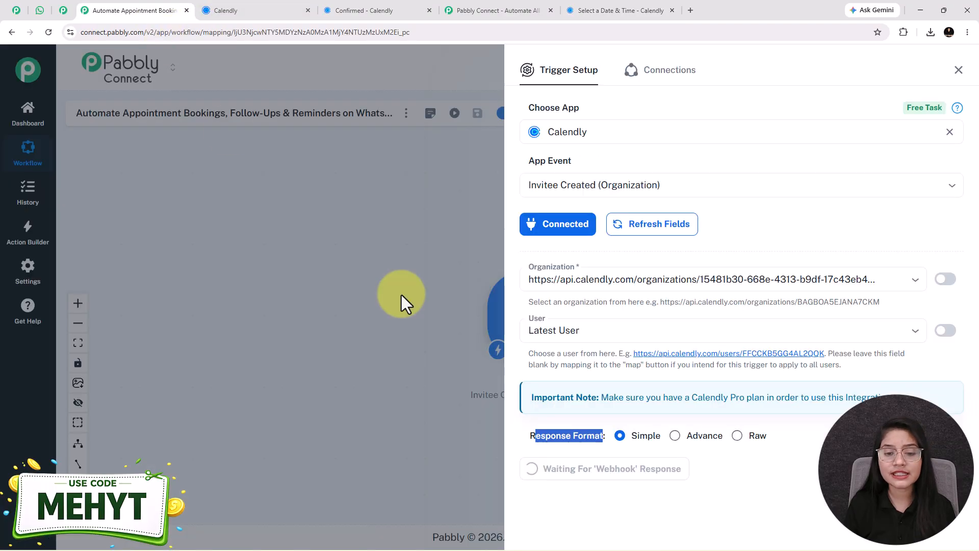
click(600, 3)
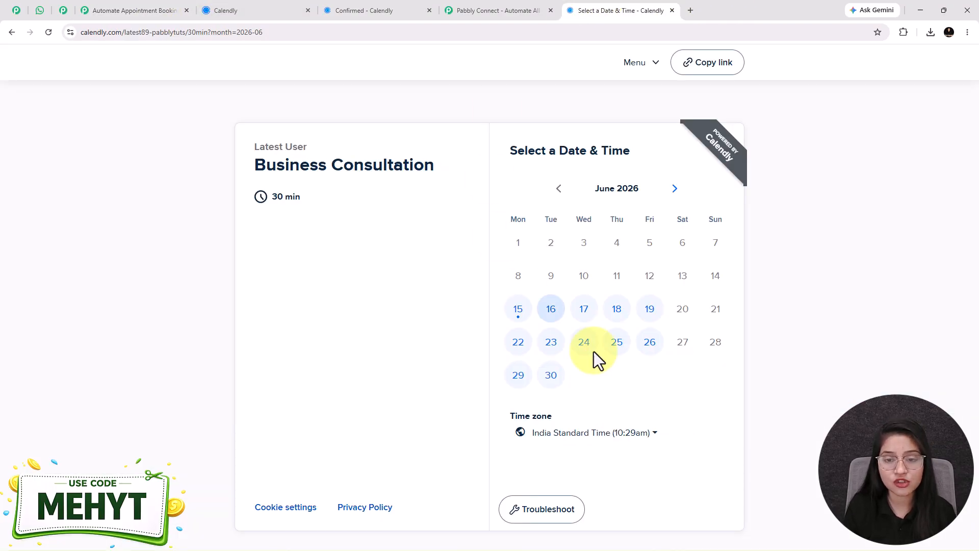
- Choose Wednesday, June 17, 2026 at 11:00am for the Business Consultation and continue to the booking details
click(583, 318)
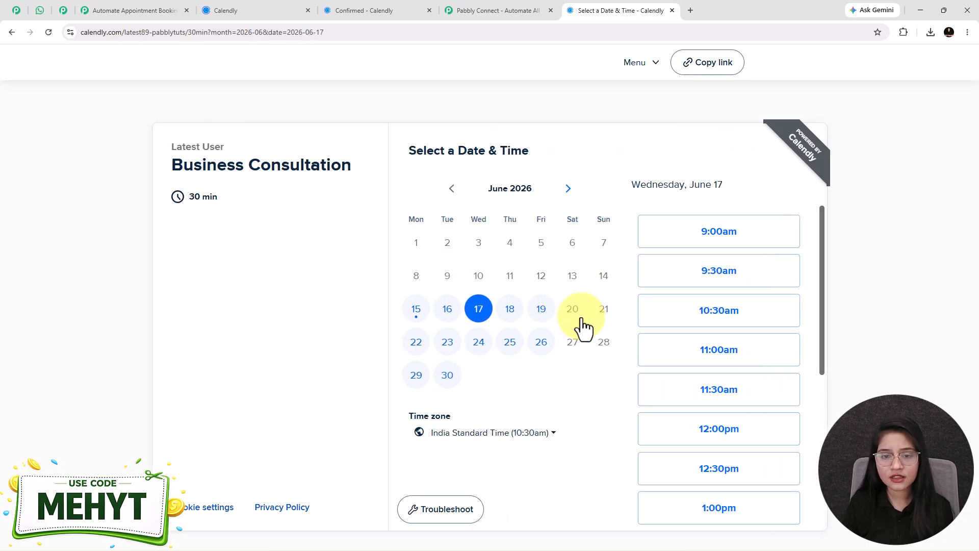
click(737, 350)
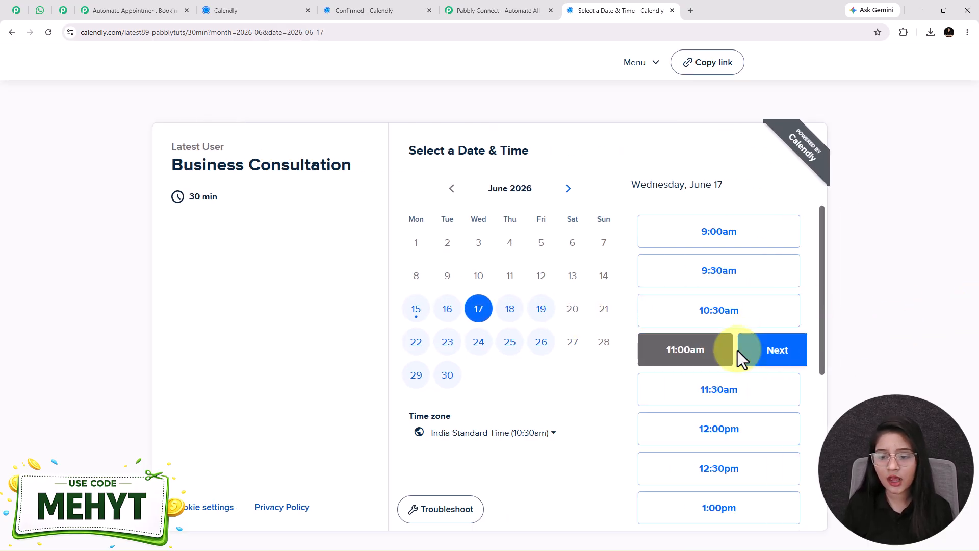
click(768, 350)
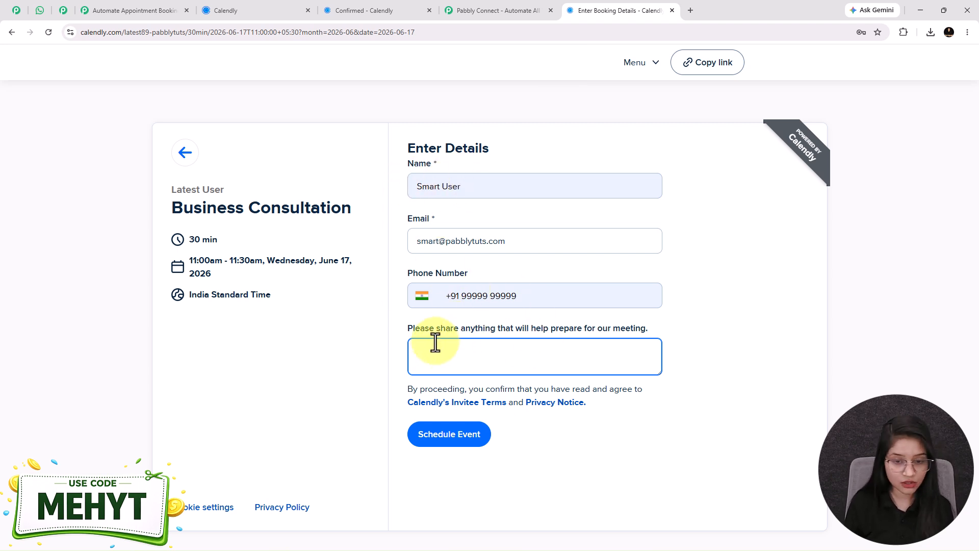
- Complete the invitee's name, email, phone number and a meeting note about automating online store updates via WhatsApp, and schedule the event
key(ctrl+v)
scroll(436, 342, up, 2)
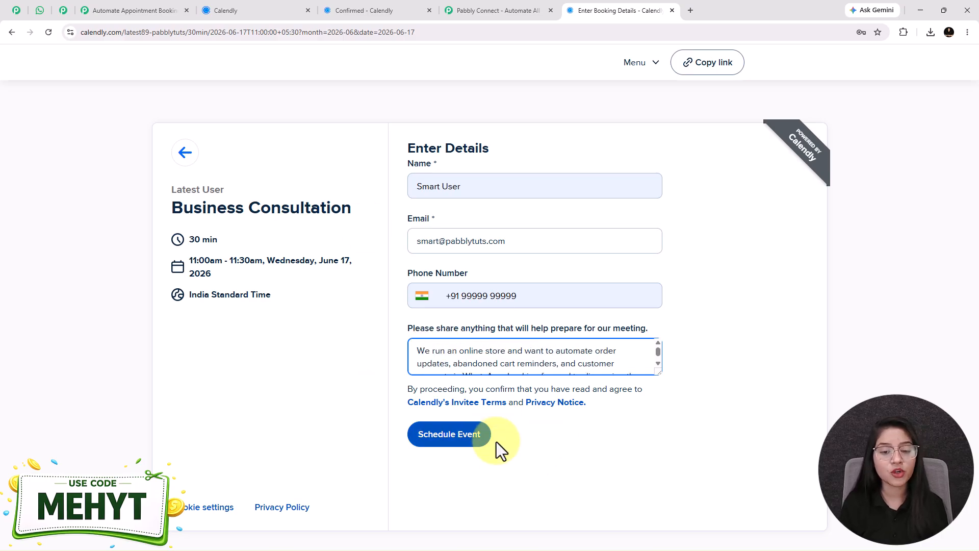
click(435, 440)
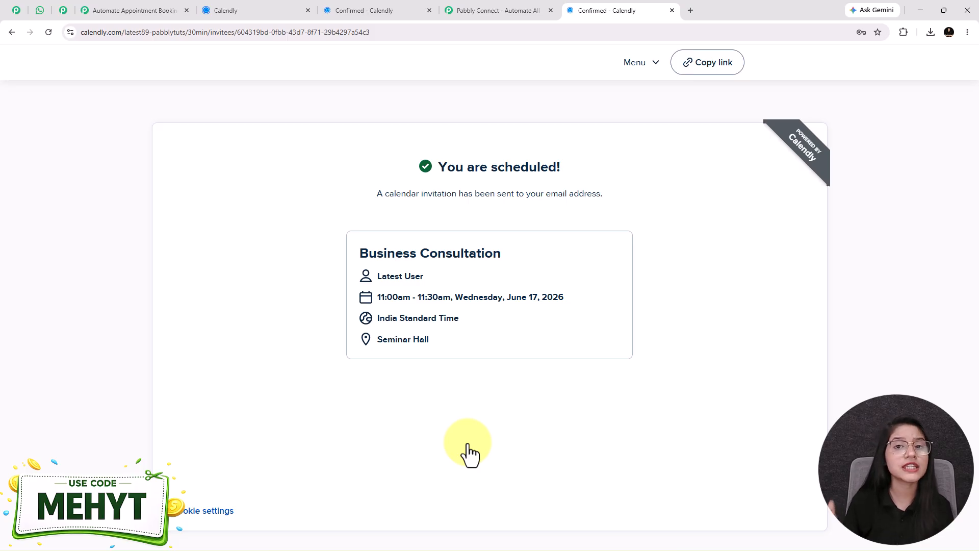
- Return to the Pabbly Connect workflow and examine the booking data captured by the trigger, including the invitee's meeting note
click(145, 8)
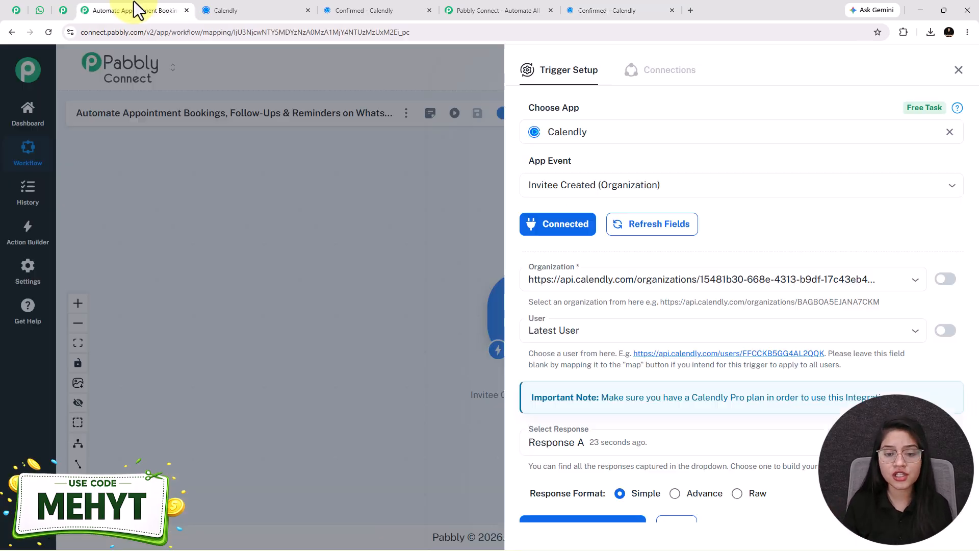
scroll(739, 505, down, 3)
scroll(627, 285, down, 5)
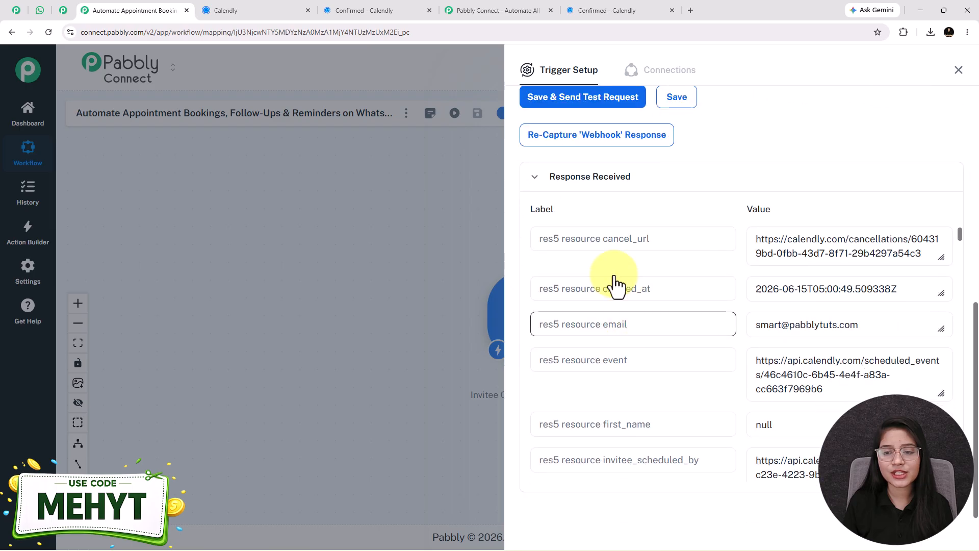
scroll(798, 319, down, 5)
scroll(841, 348, up, 1)
click(814, 338)
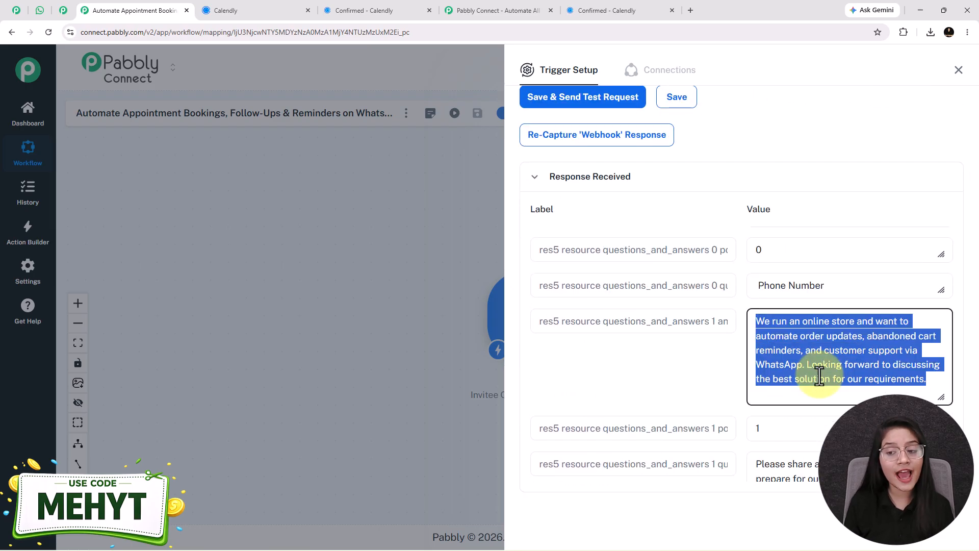
scroll(819, 376, down, 2)
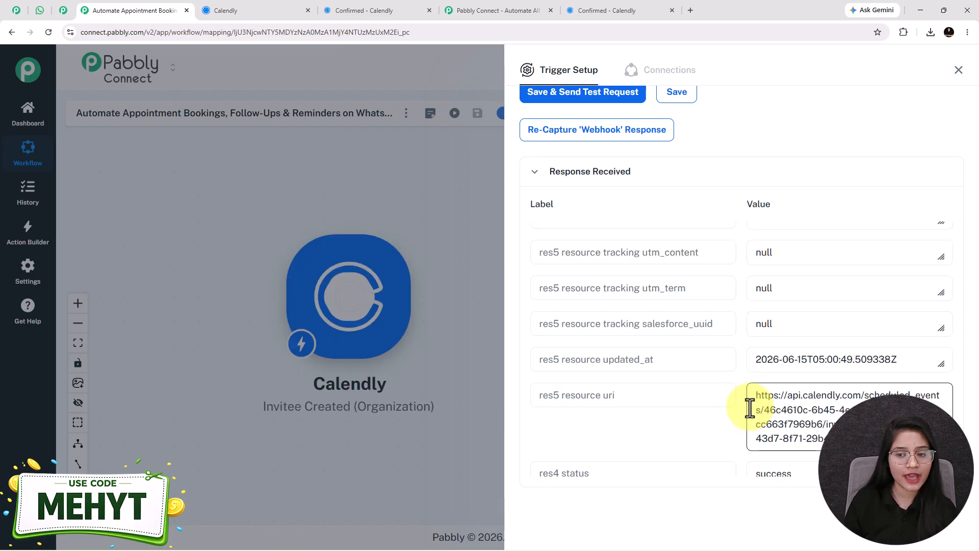
- Examine the date and time values in the captured response, especially the res3 resource start_time, and close the trigger setup
scroll(749, 405, up, 3)
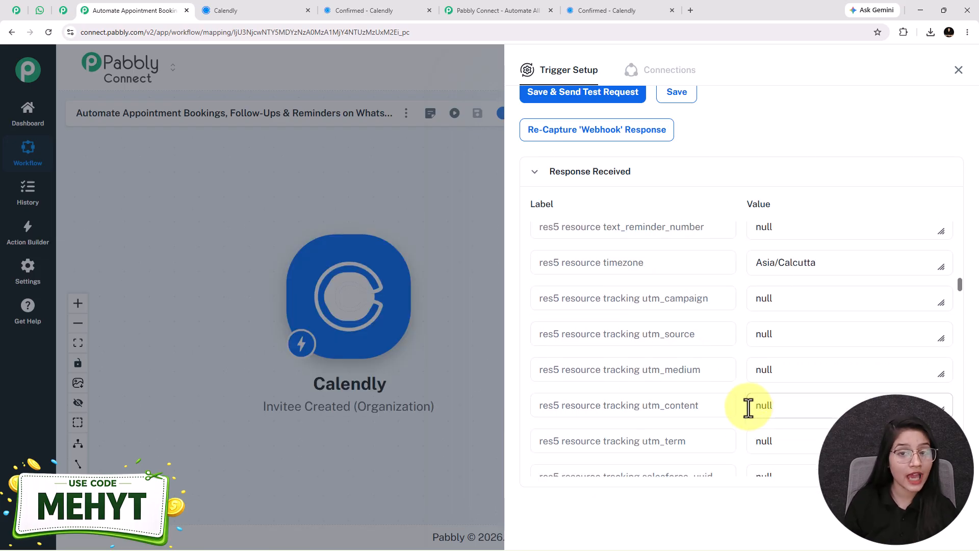
scroll(748, 383, up, 1)
scroll(747, 380, down, 1)
scroll(748, 380, down, 5)
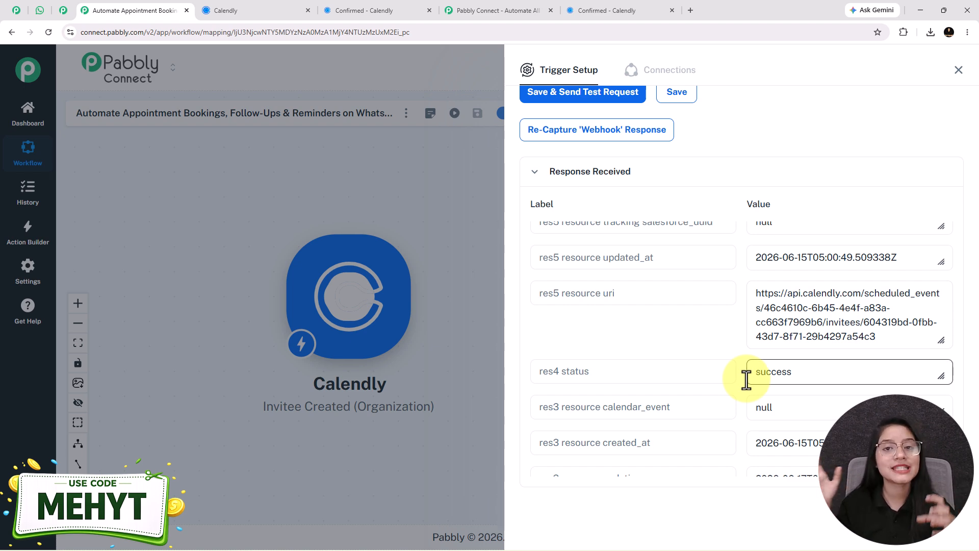
scroll(747, 379, down, 2)
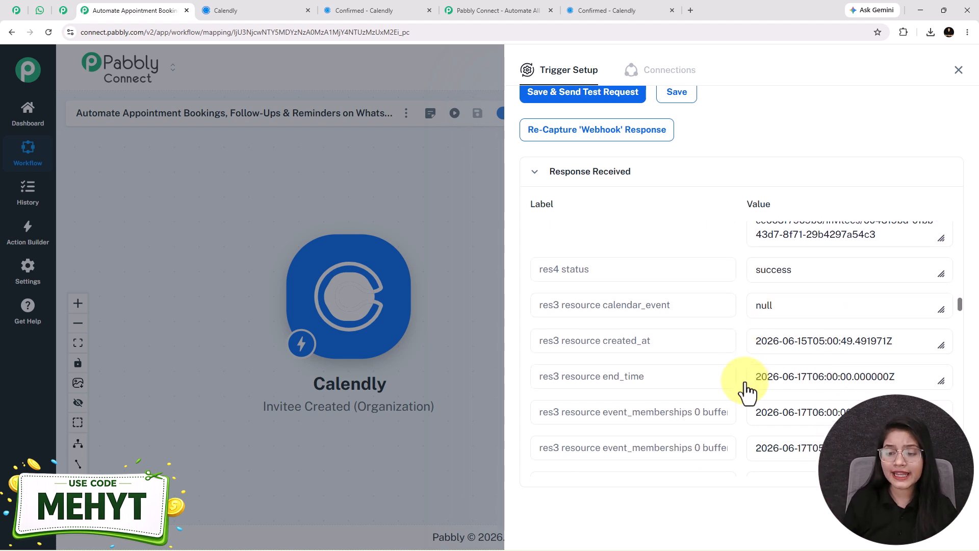
scroll(749, 390, up, 8)
scroll(750, 388, down, 4)
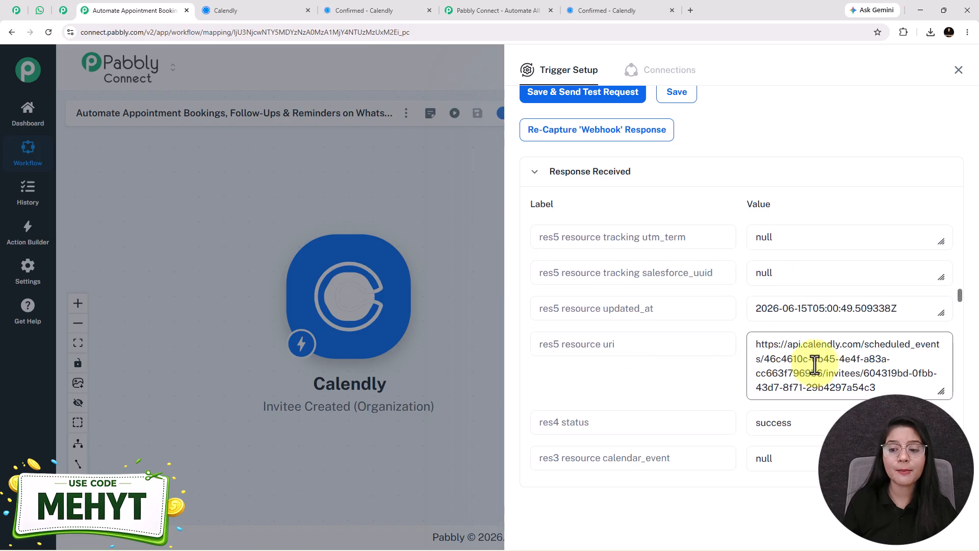
click(787, 309)
click(786, 311)
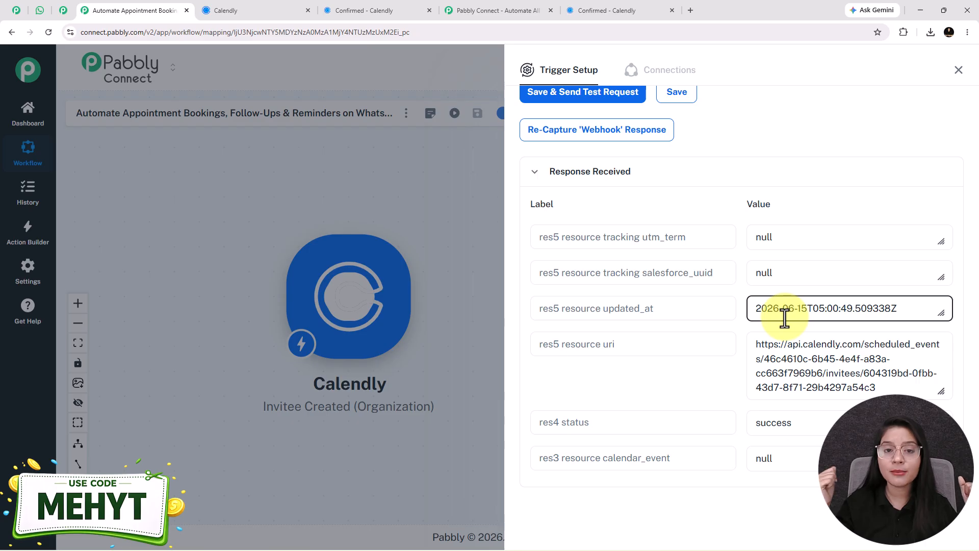
scroll(785, 318, down, 10)
click(806, 331)
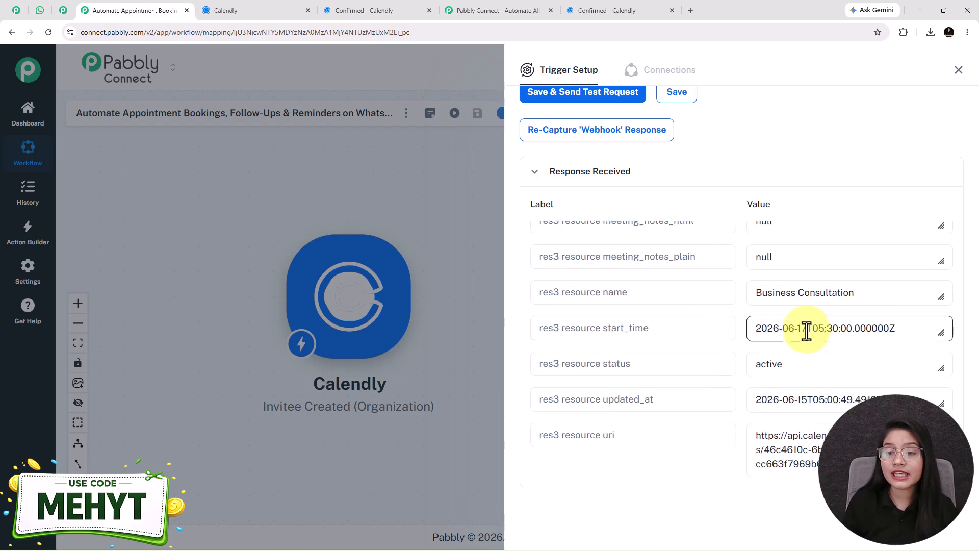
triple_click(805, 330)
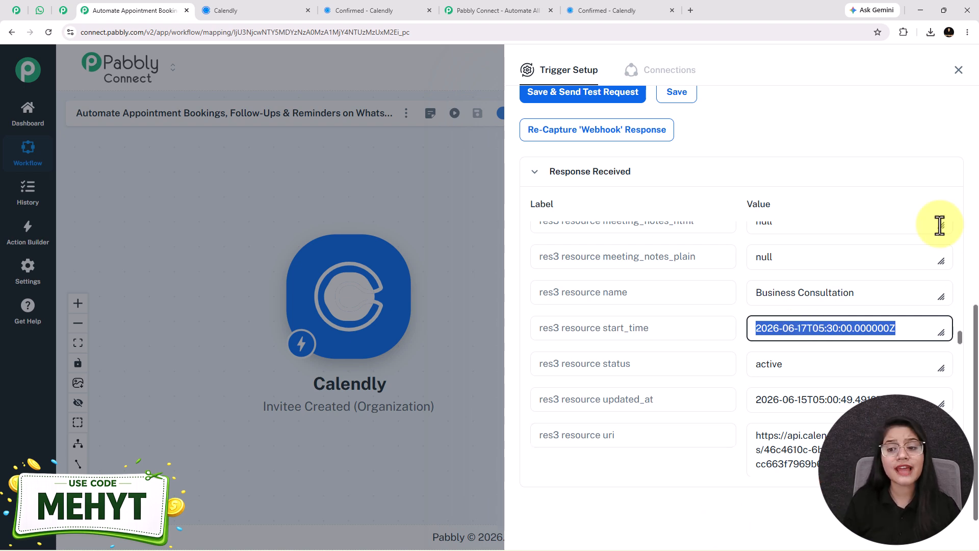
click(958, 72)
- Add a DateTime Formatter (Pabbly) action after the Calendly trigger with the event Format Date with Time Zone, and connect it
mouse_move(417, 264)
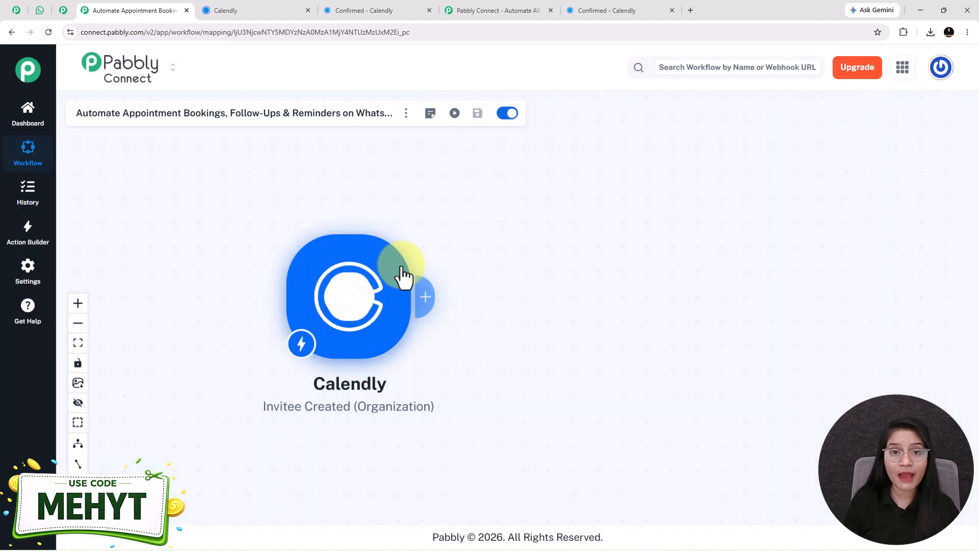
click(425, 296)
text(date)
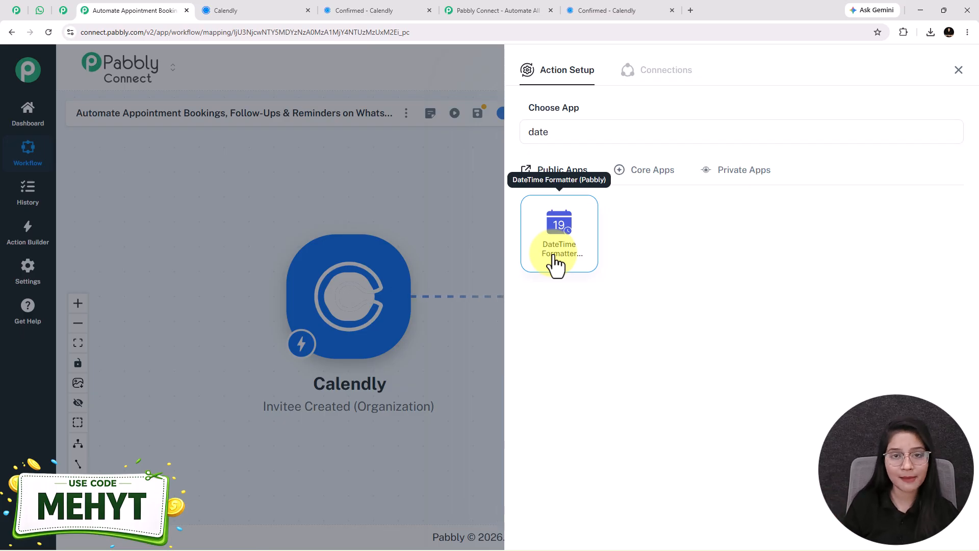
click(556, 263)
click(620, 177)
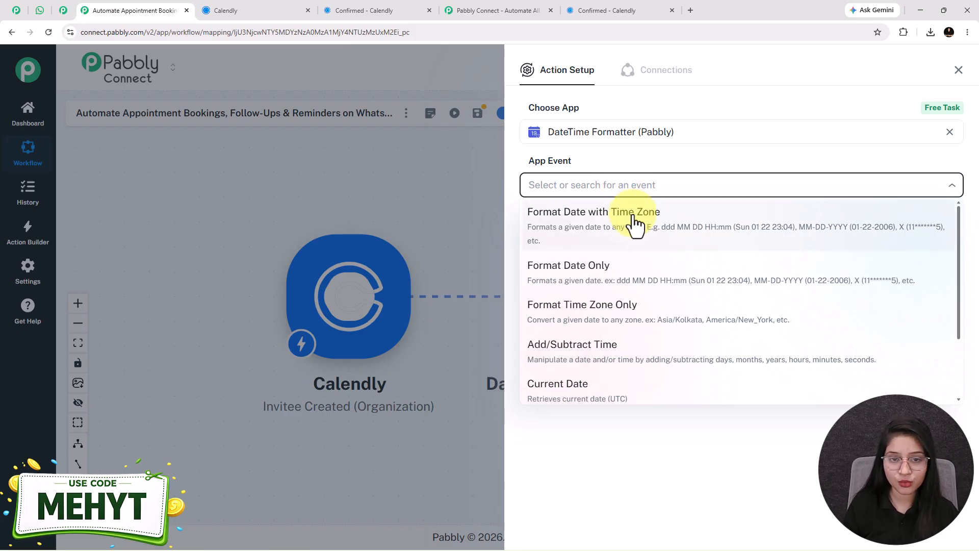
click(634, 222)
click(578, 225)
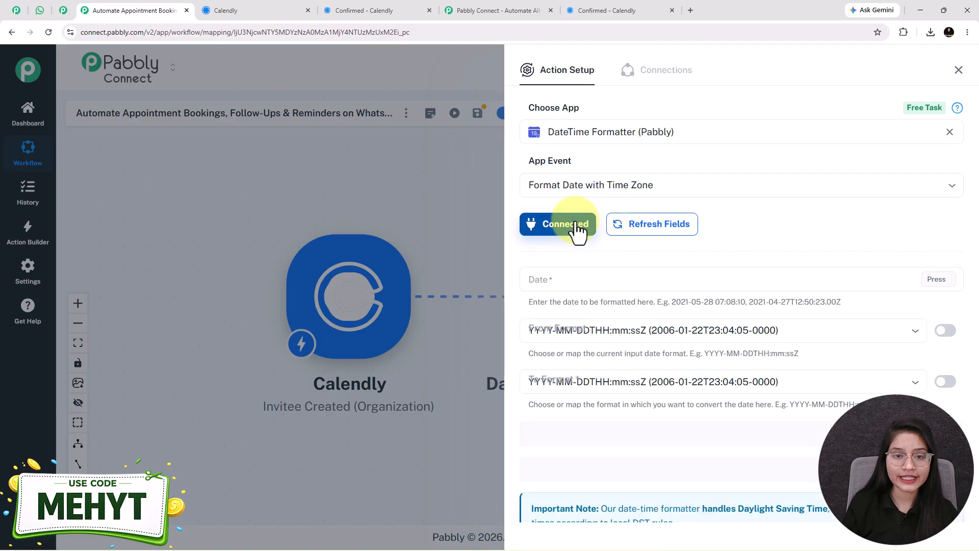
- Map the Date field to the Calendly trigger's res3 resource start_time, searching the previous step's data for "start"
click(574, 280)
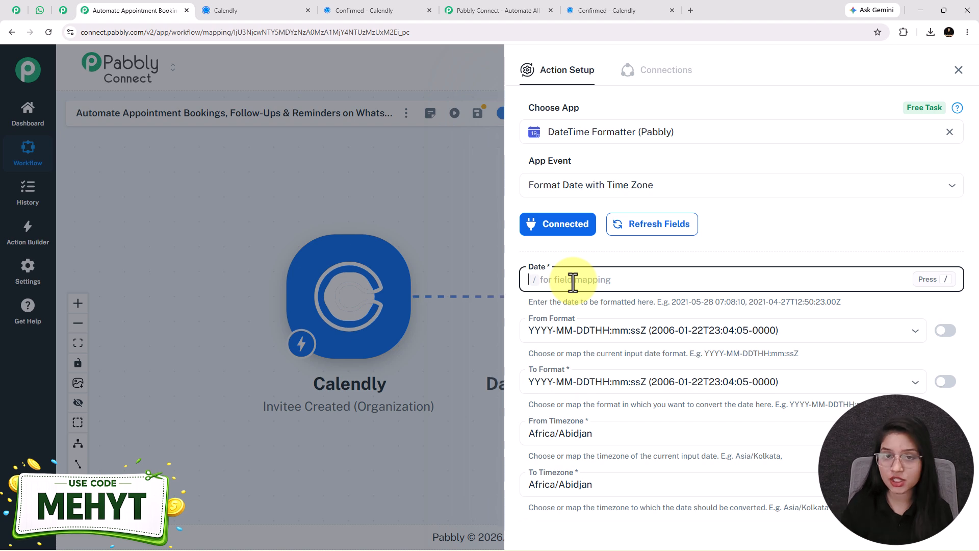
text(/)
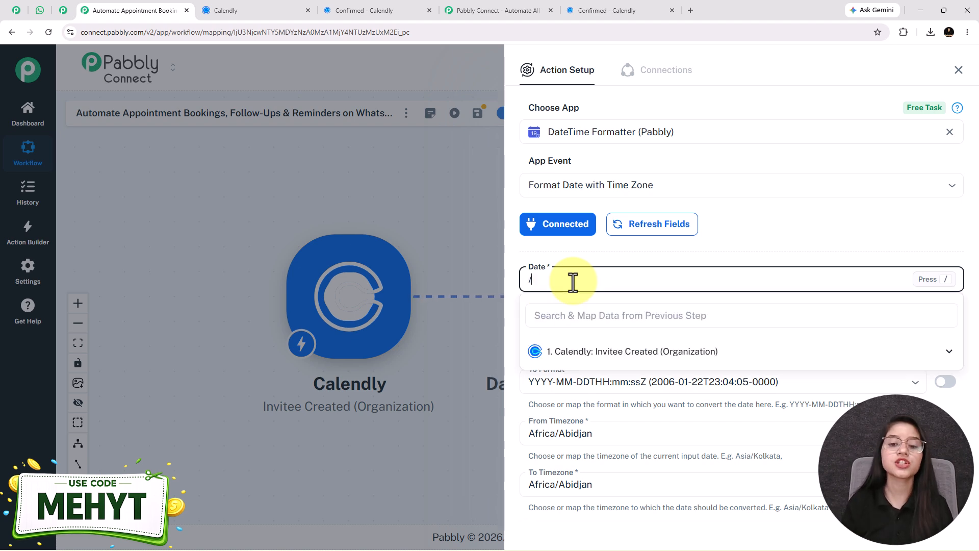
click(593, 363)
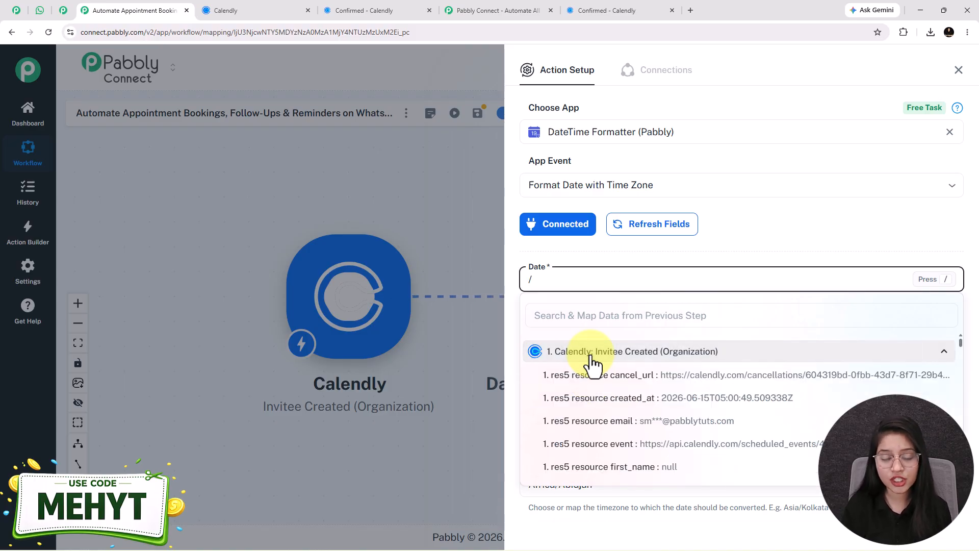
scroll(597, 351, down, 2)
scroll(587, 367, up, 2)
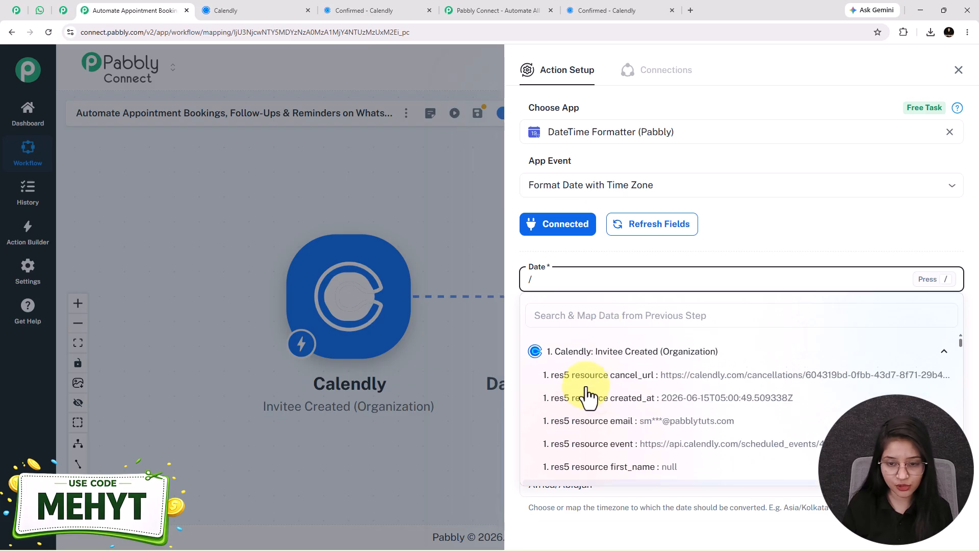
click(557, 306)
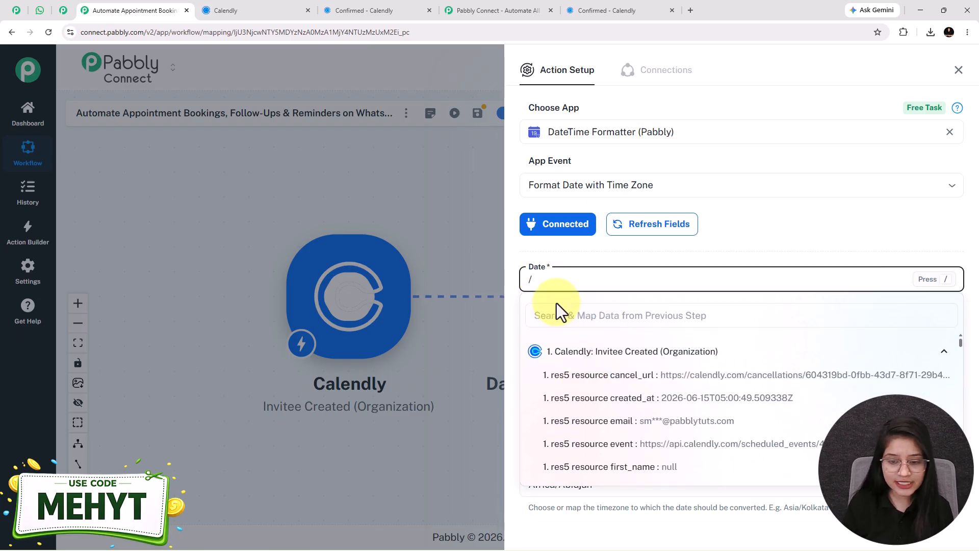
text(start)
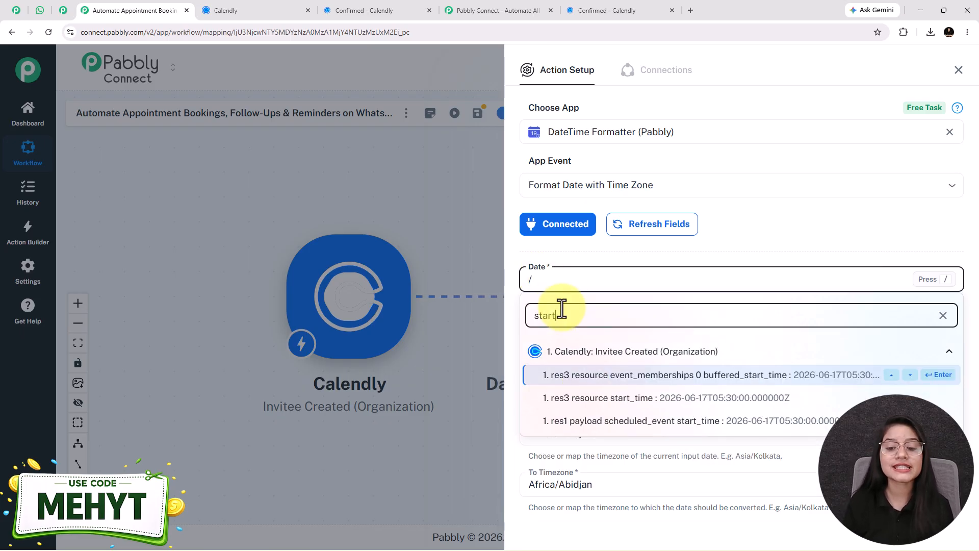
click(601, 402)
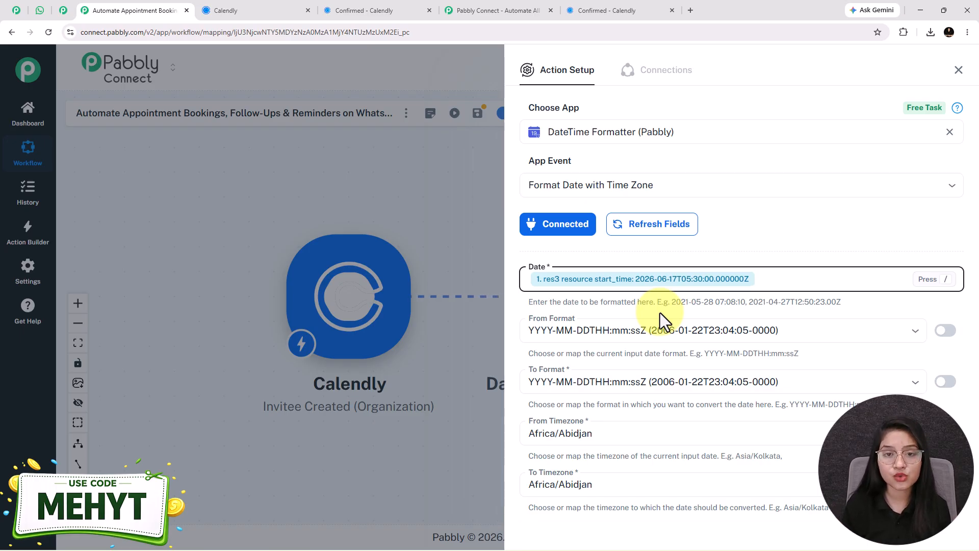
- Set the source date format to YYYY-MM-DDTHH:mm:ssZ and the output format to DD.MM.YYYY HH:mm
click(657, 330)
click(639, 409)
click(623, 337)
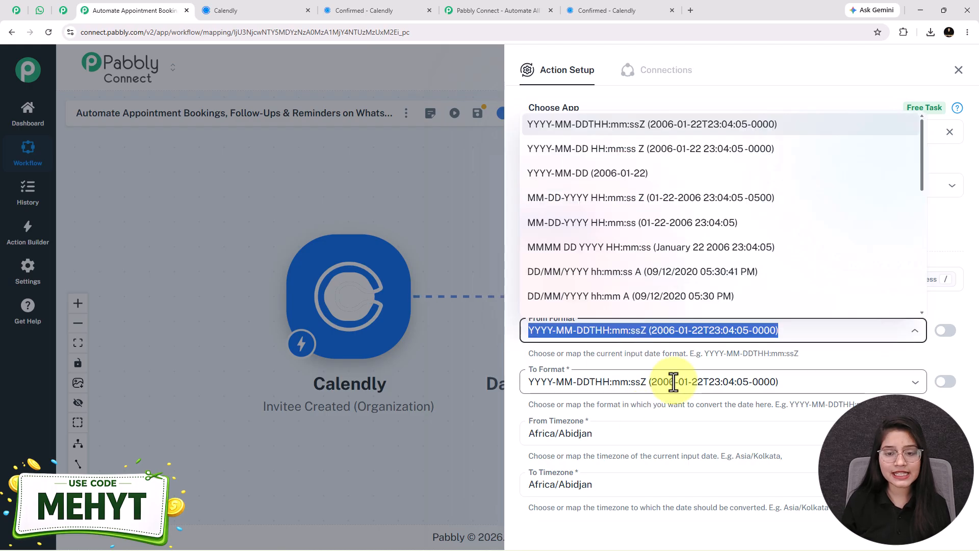
click(658, 389)
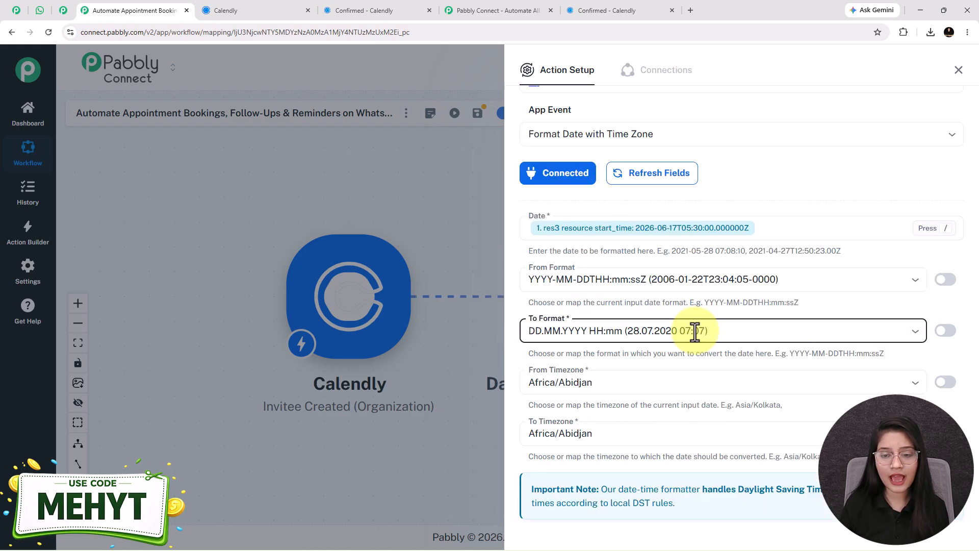
click(695, 328)
click(620, 296)
click(692, 332)
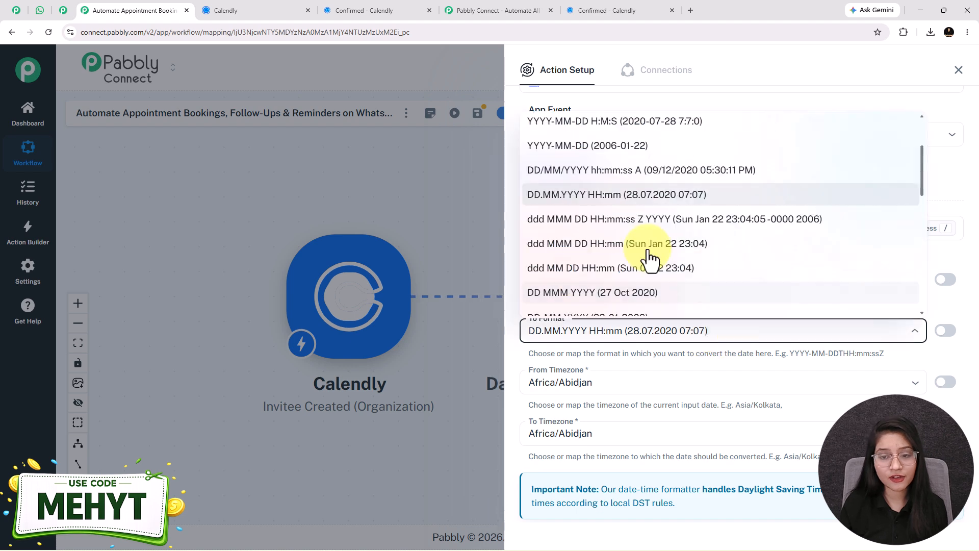
scroll(650, 260, down, 2)
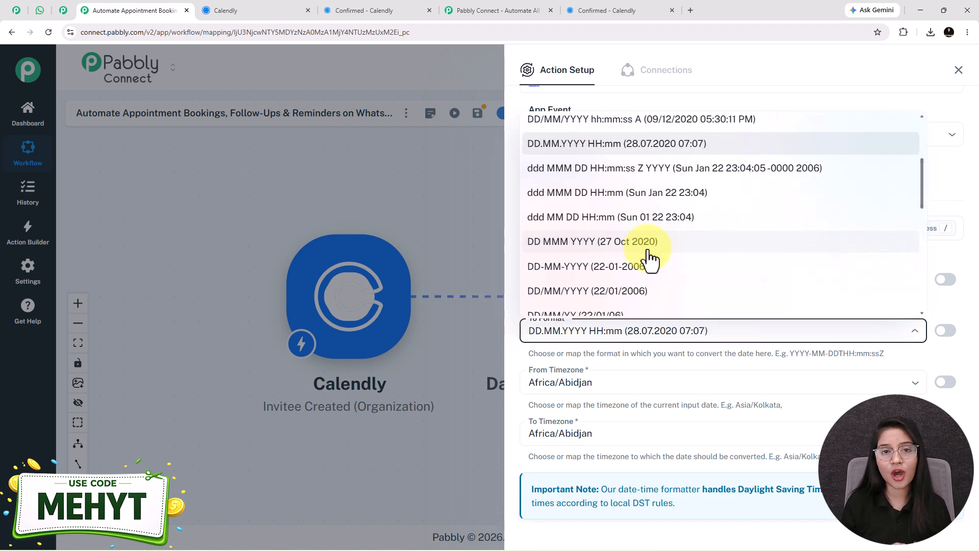
- Set the source time zone to Etc/UTC and the target time zone to Asia/Kolkata
click(545, 382)
text(utc)
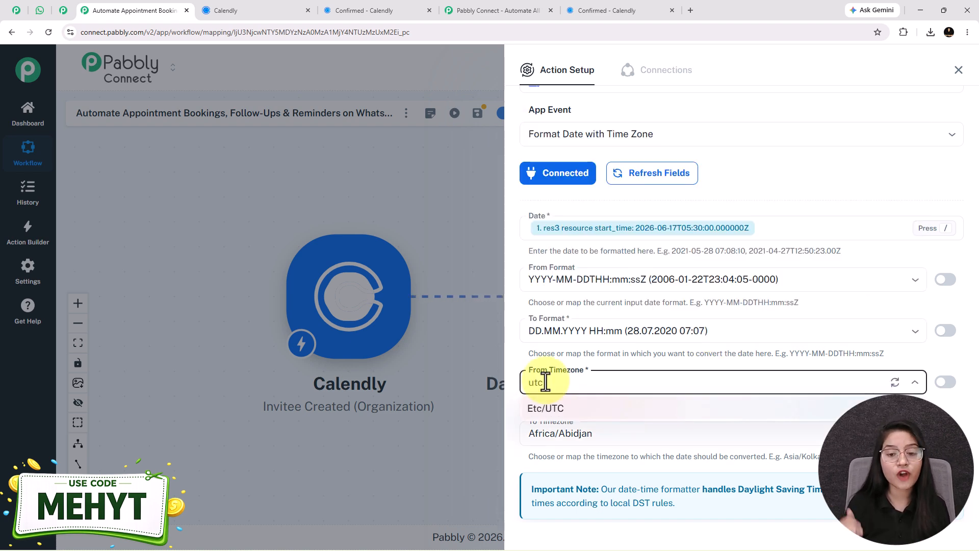
click(570, 412)
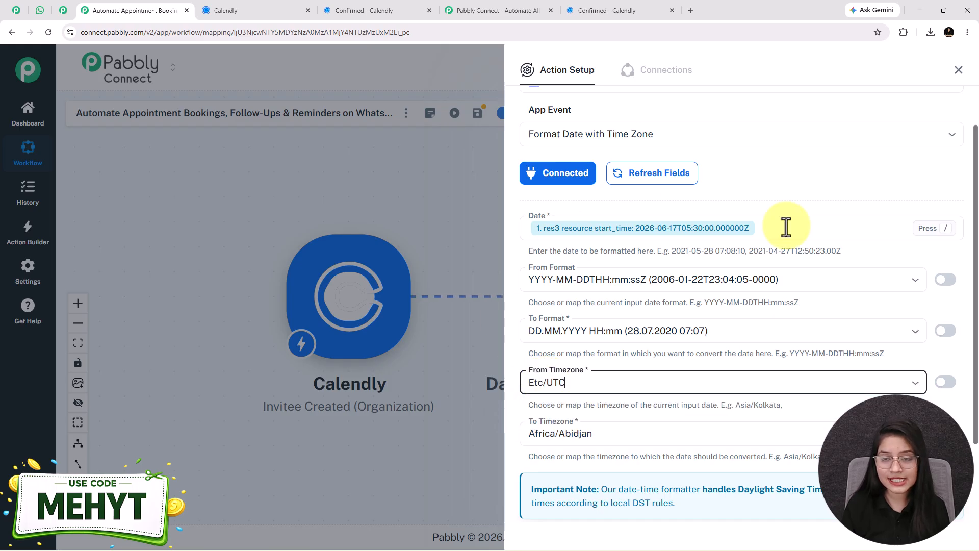
click(584, 433)
text(as)
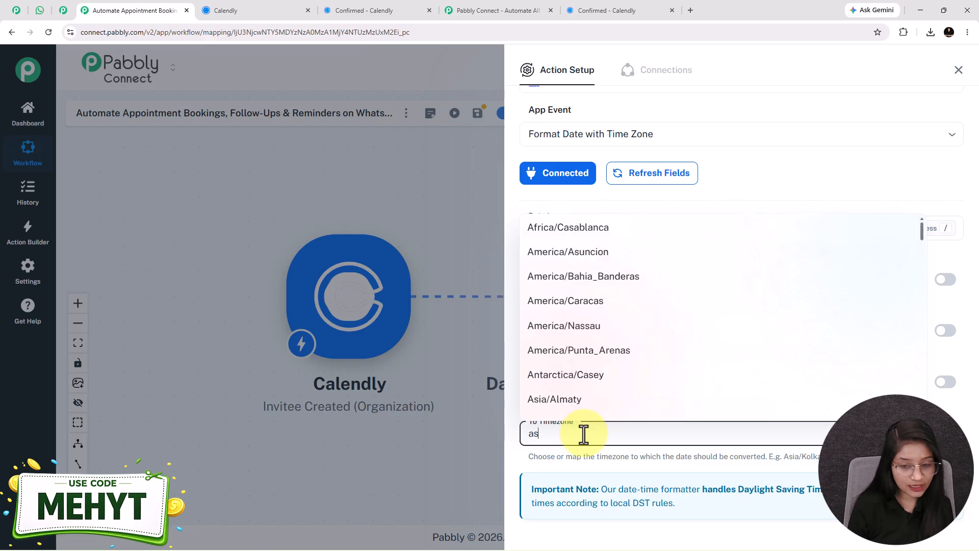
text(ia/kol)
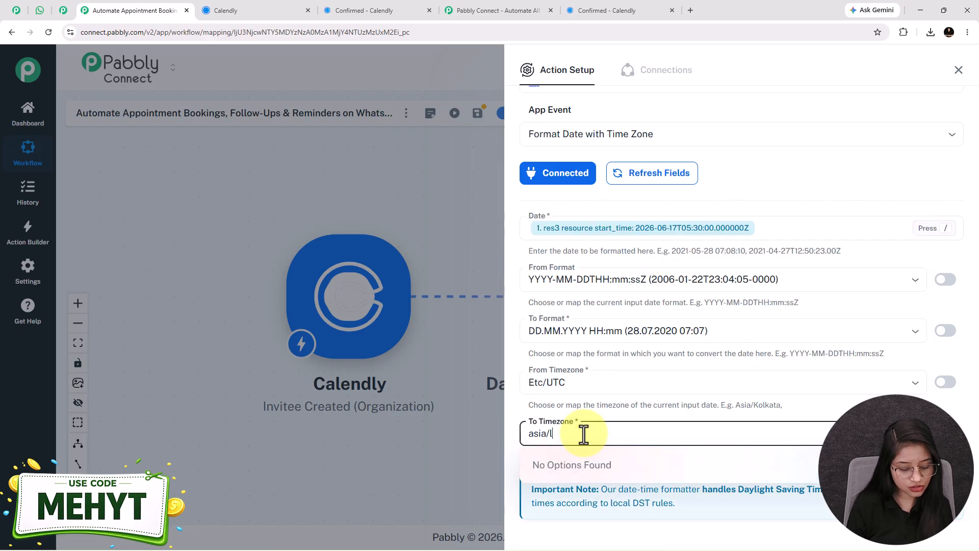
click(598, 457)
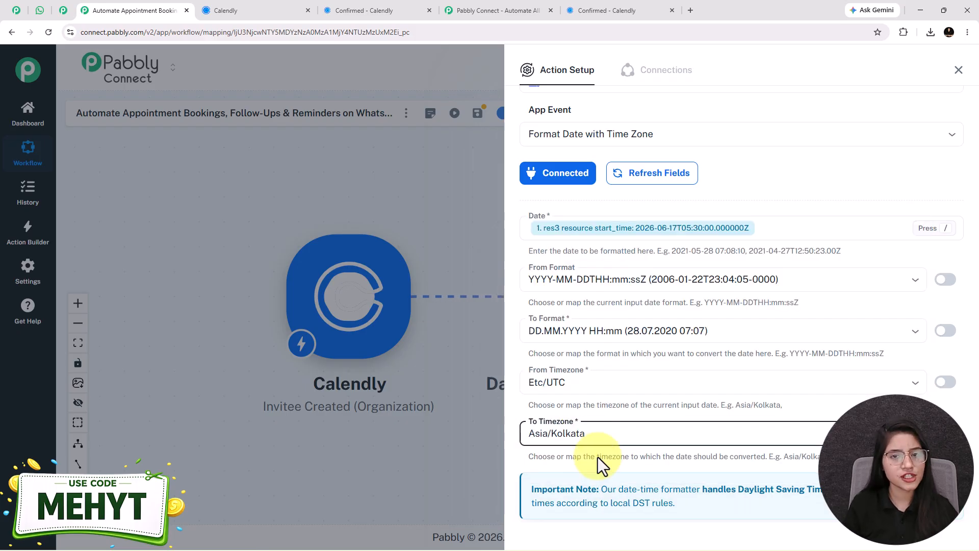
click(587, 439)
click(589, 464)
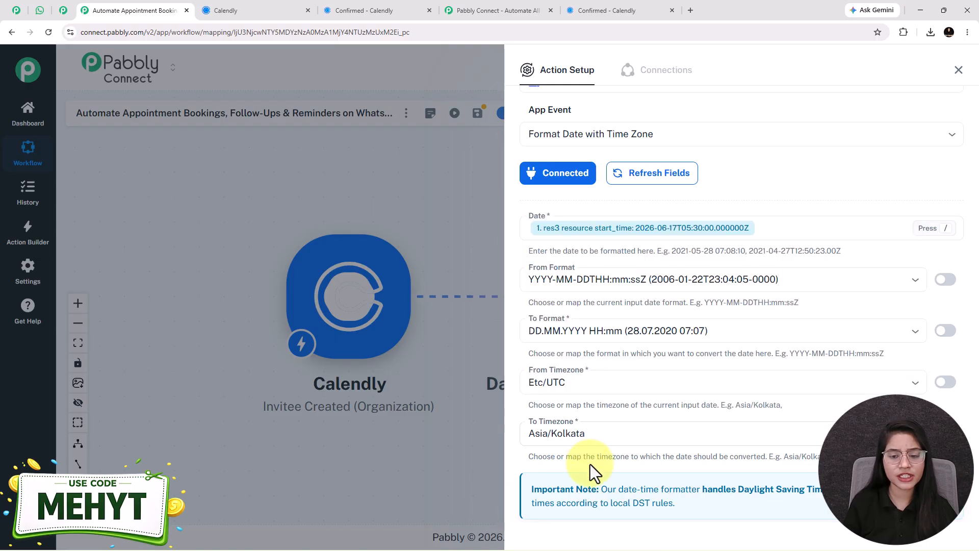
click(587, 441)
- Send a test request for the date formatting, check the returned result, then save and close the action setup
scroll(555, 312, down, 2)
click(592, 475)
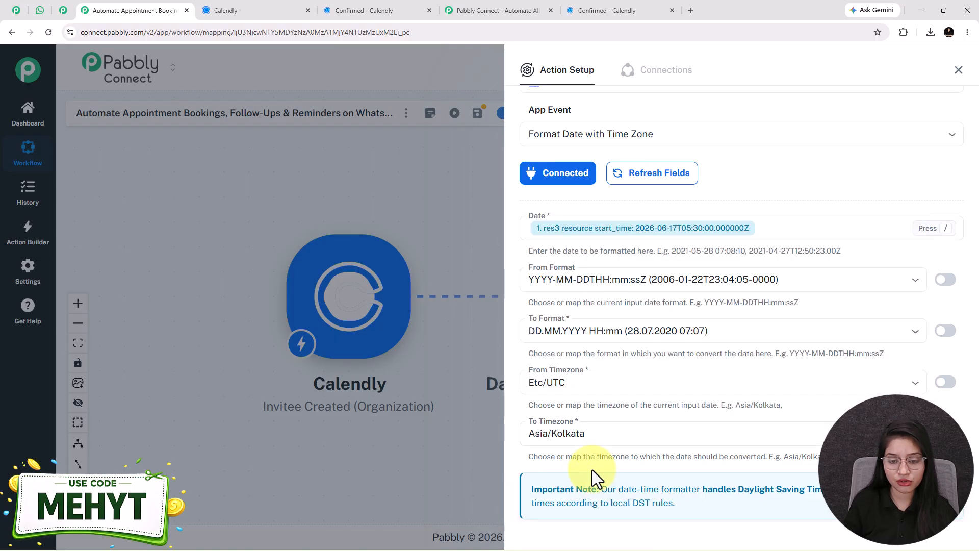
scroll(638, 418, down, 2)
click(569, 469)
scroll(568, 470, down, 3)
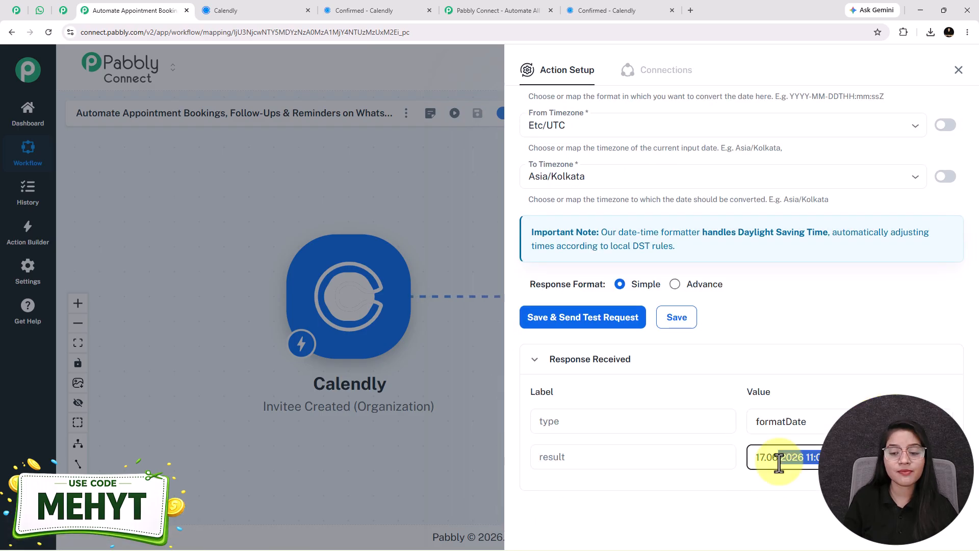
drag(811, 458, 746, 475)
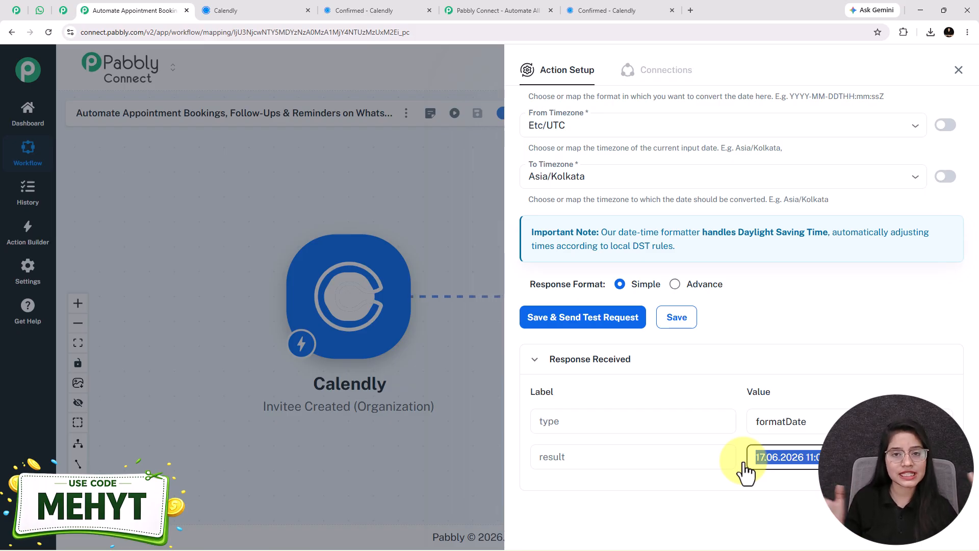
click(680, 321)
click(958, 70)
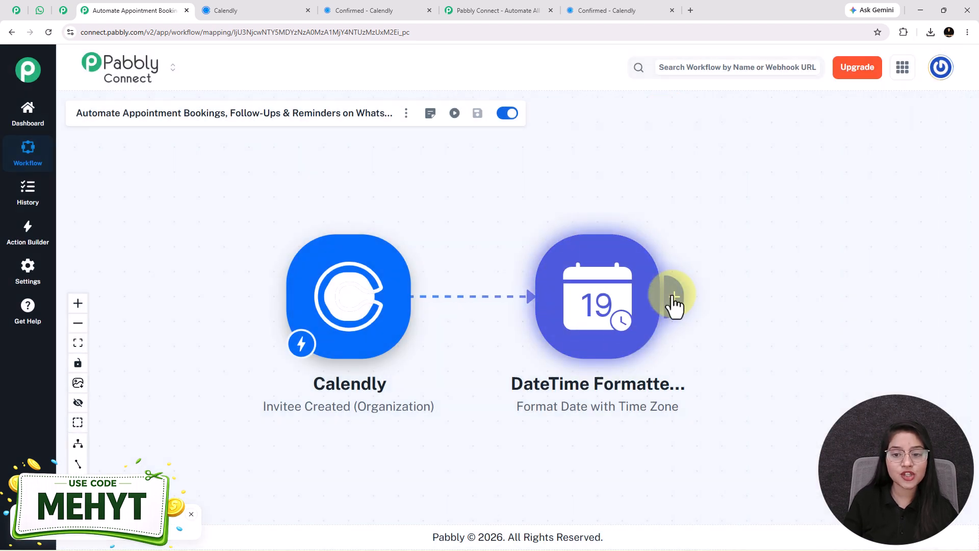
- Add a Text Formatter (Pabbly) action after the DateTime Formatter with the event Split Text, and connect it
click(672, 304)
click(629, 132)
text(te)
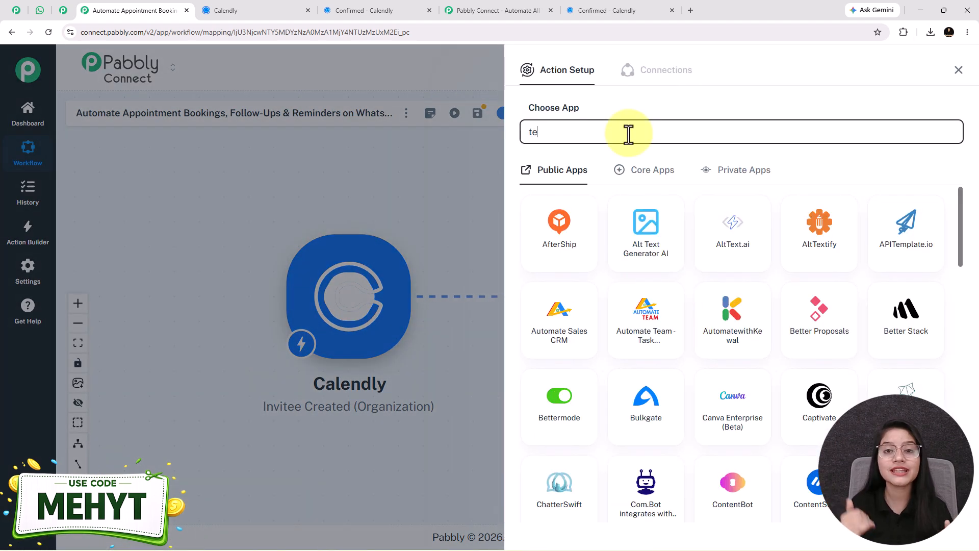
text(xt)
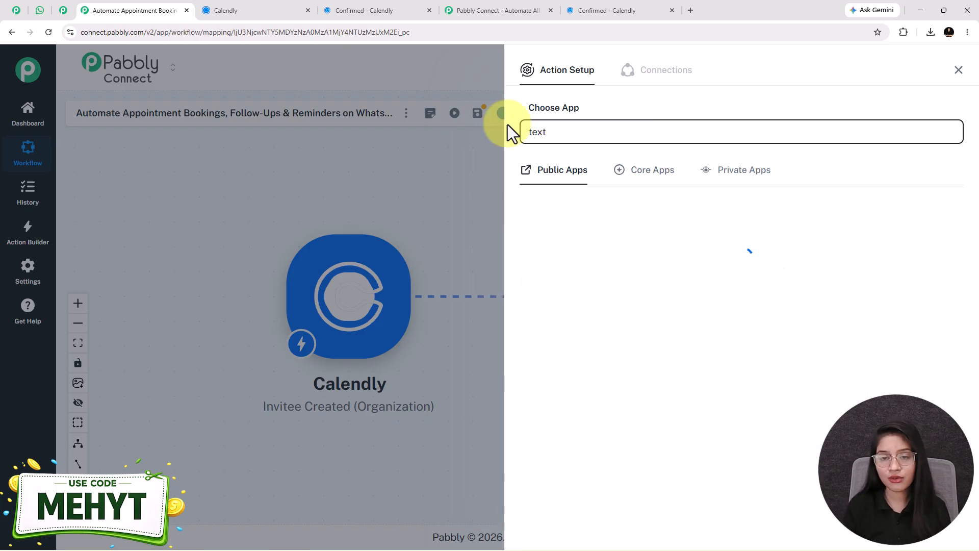
click(892, 232)
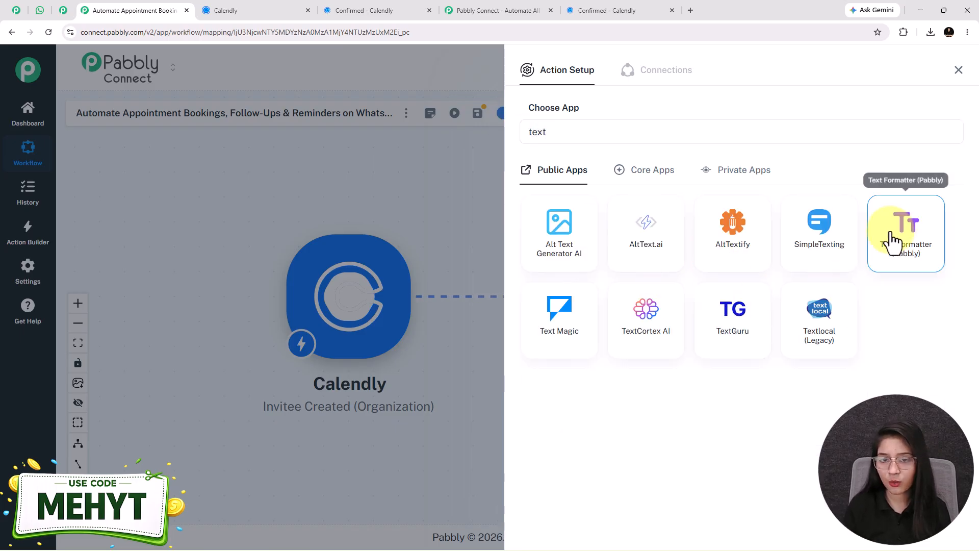
click(617, 190)
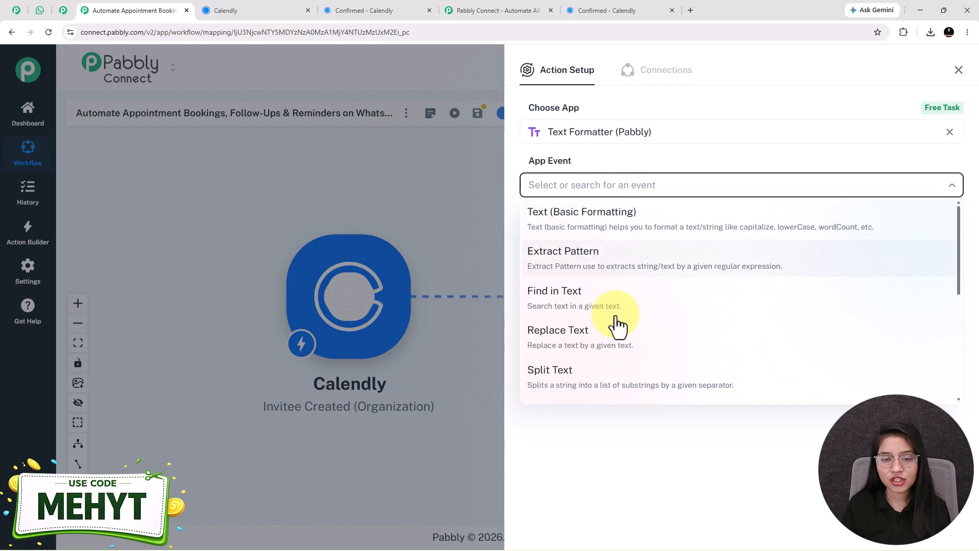
click(613, 390)
click(565, 238)
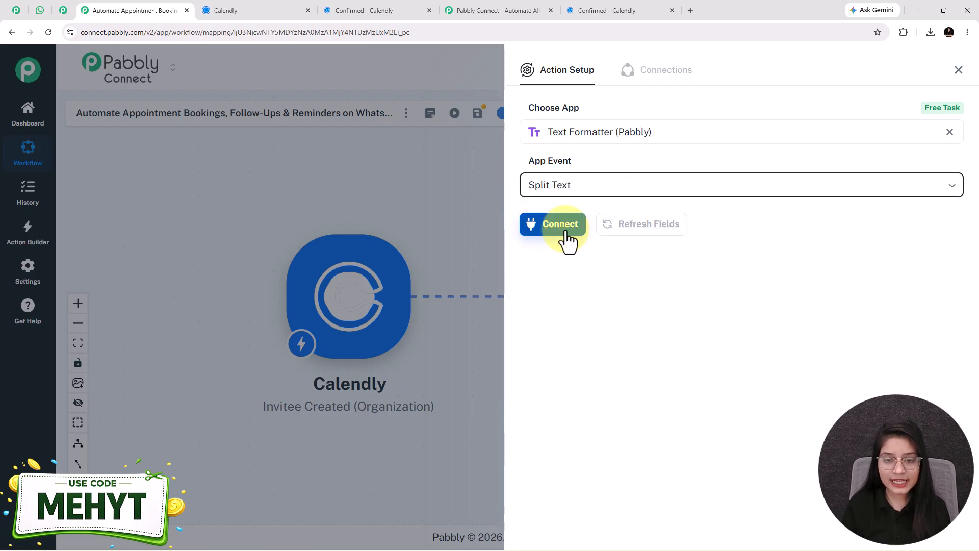
- Map the Text to Split field to the result of the DateTime Formatter step
click(573, 279)
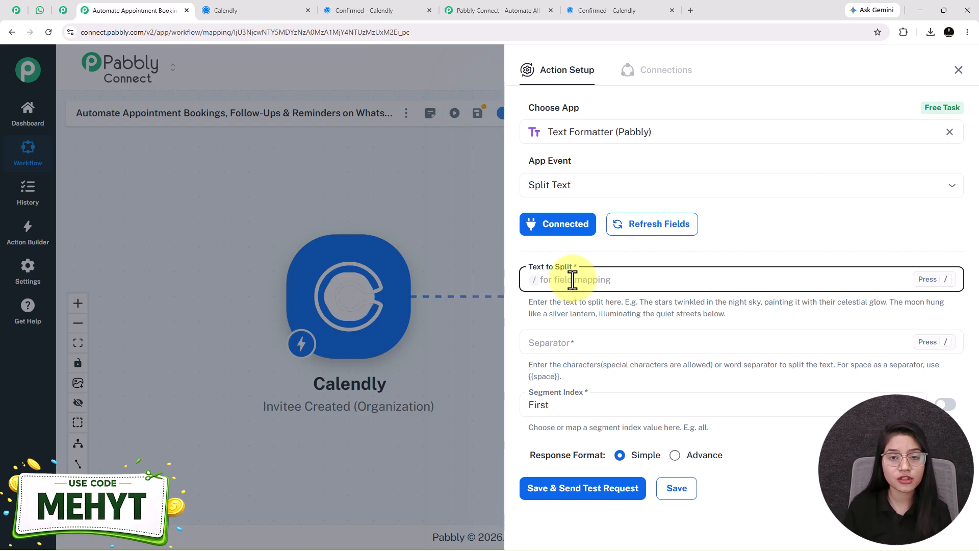
text(/)
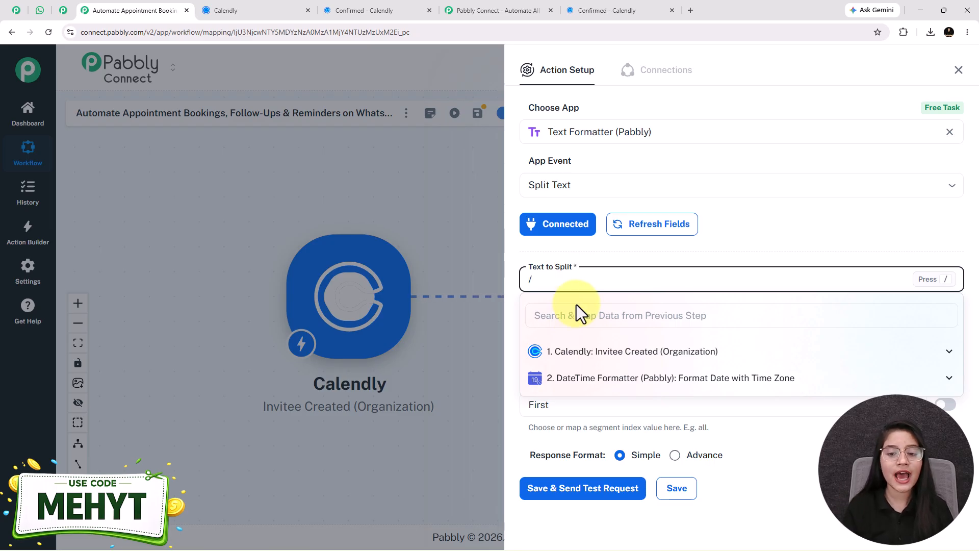
click(592, 384)
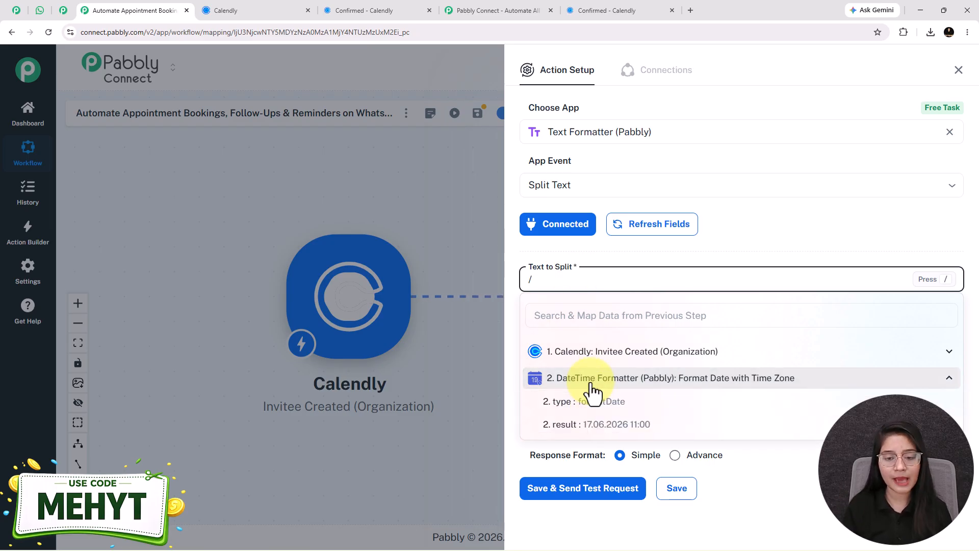
click(581, 429)
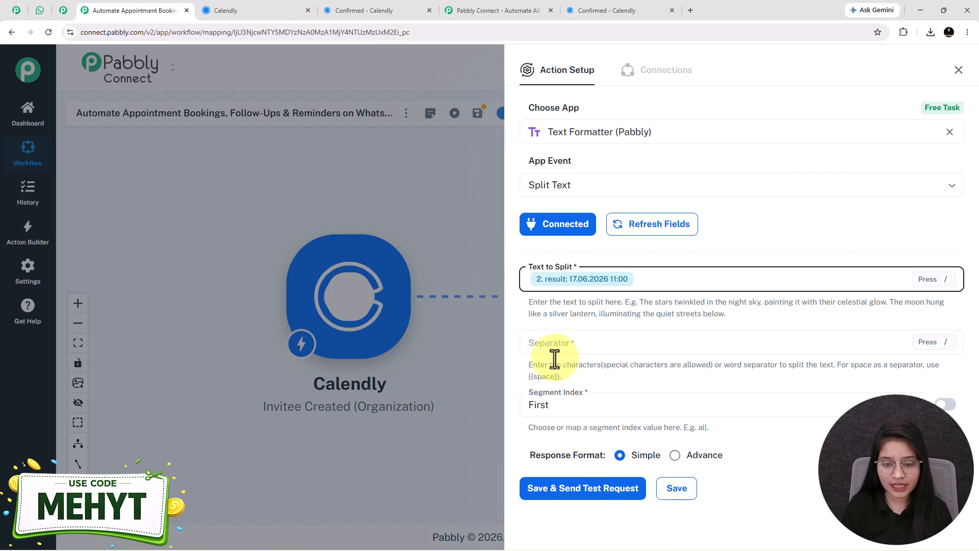
- Set the separator to {{space}}, copied from the field's help text, and the segment index to All
drag(559, 379, 527, 366)
key(ctrl+c)
click(536, 342)
key(ctrl+v)
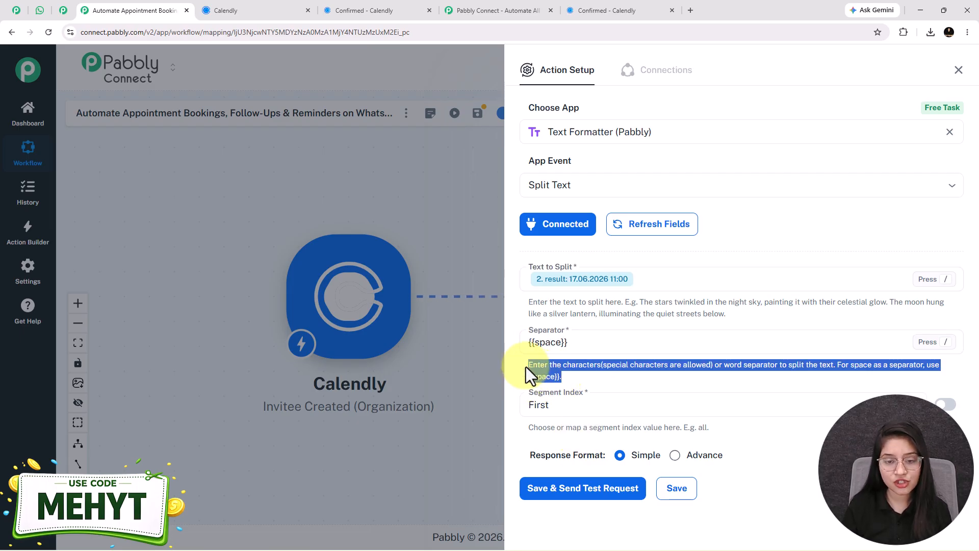
click(535, 405)
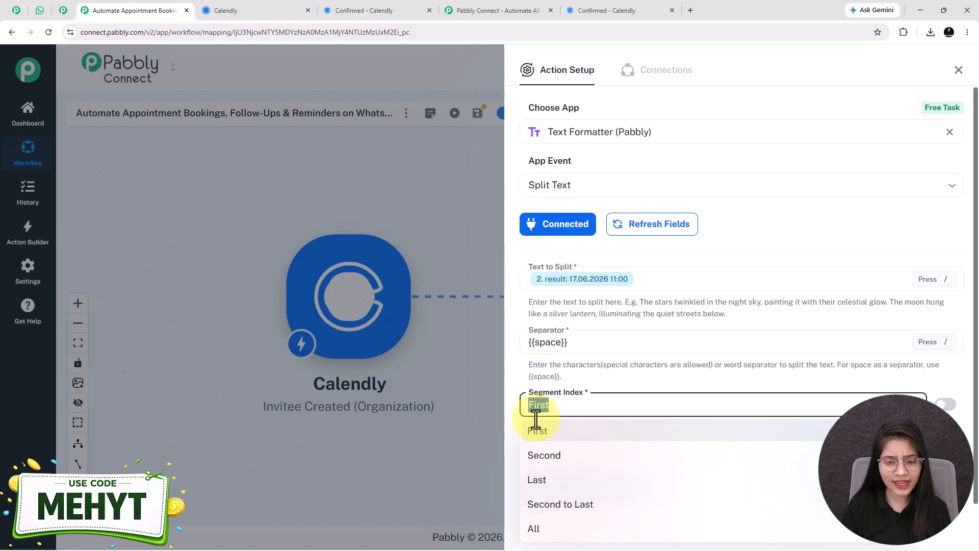
click(538, 533)
- Send a test request for the text split, check the separated date value, and save the action
click(580, 492)
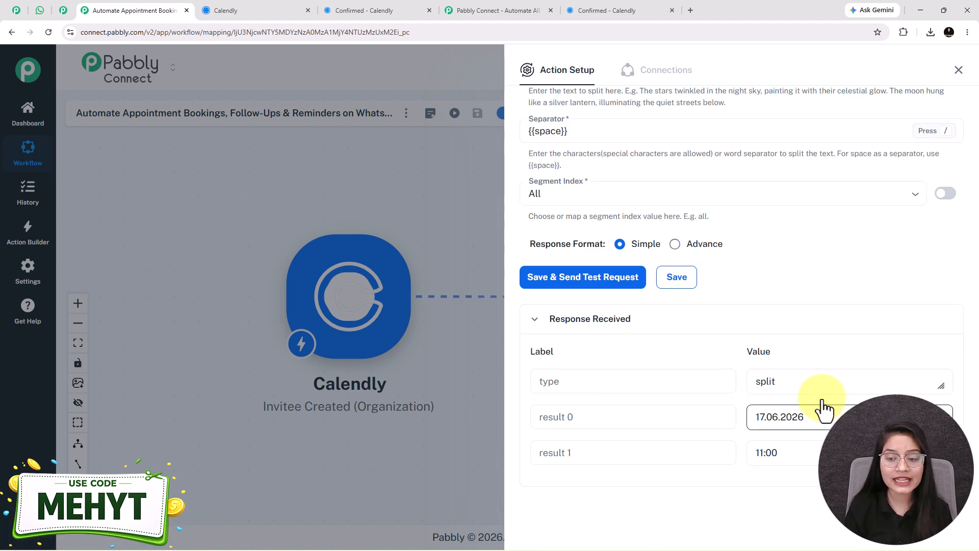
drag(827, 406, 737, 435)
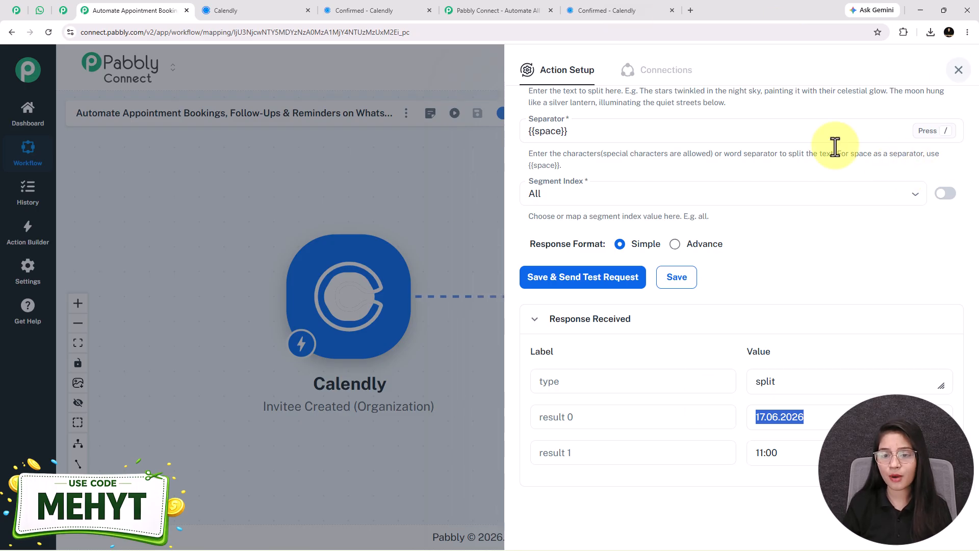
click(678, 279)
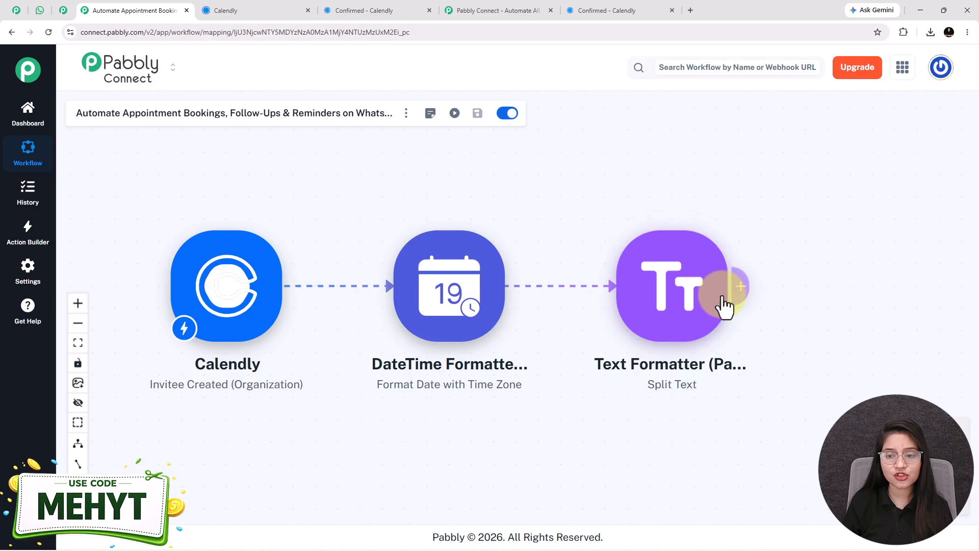
- Add a Pabbly Chatflow action after the Text Formatter with the event Send Text Message, and open its connection settings
click(742, 299)
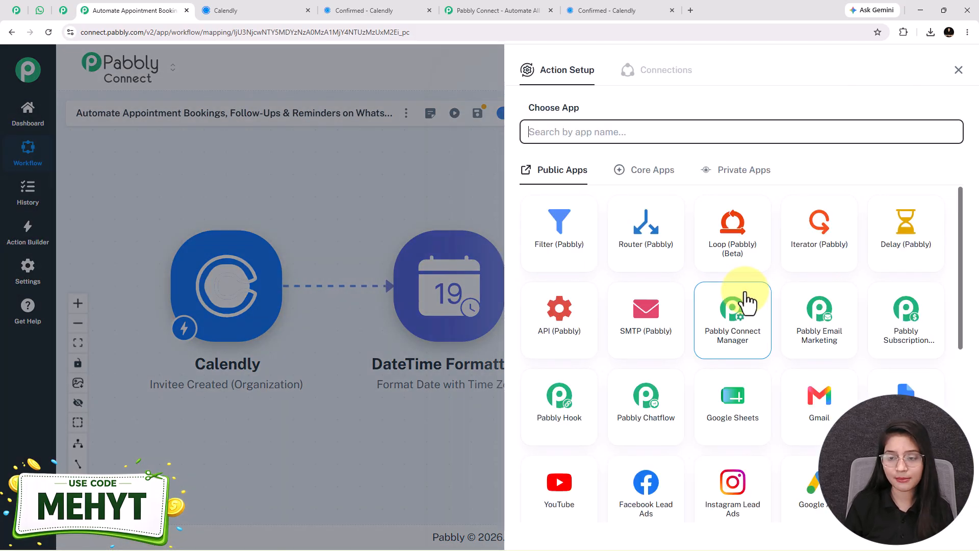
click(658, 416)
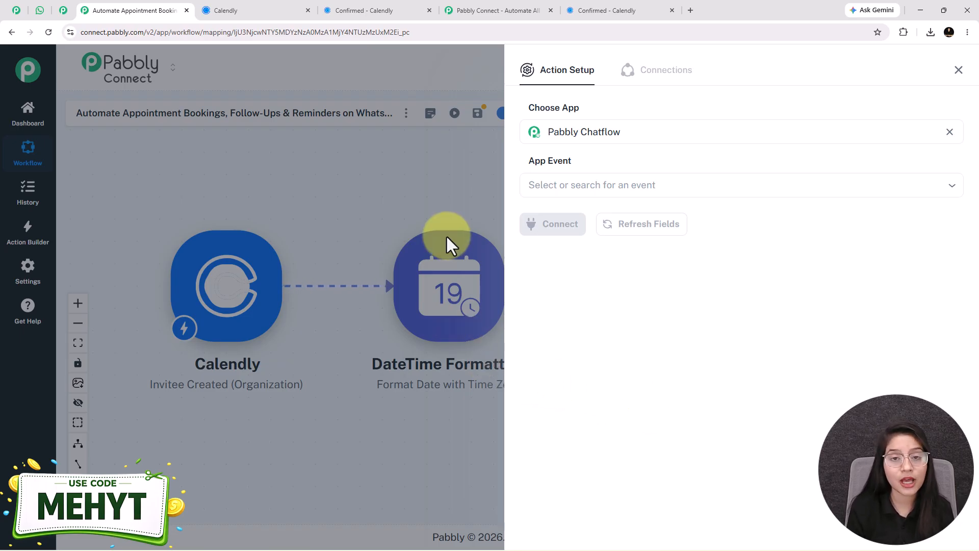
click(542, 191)
click(566, 263)
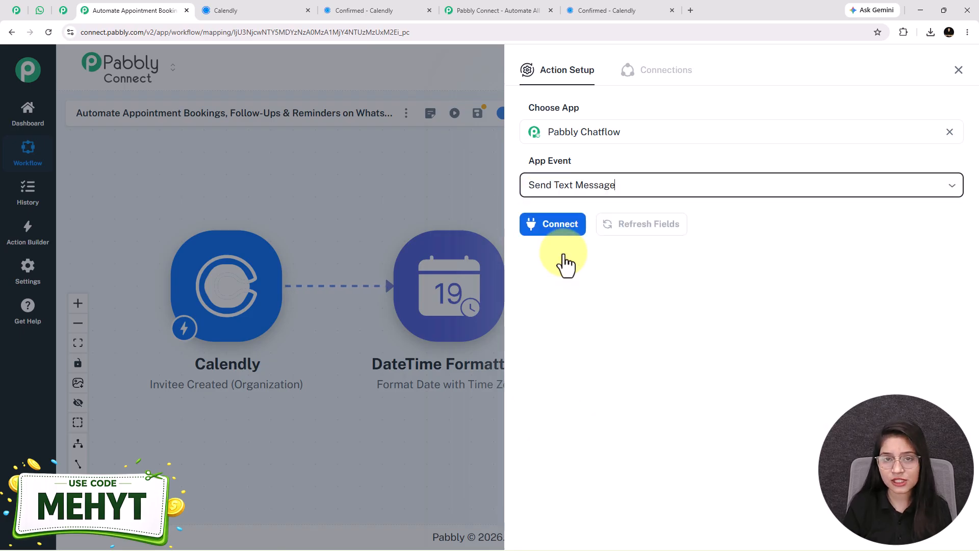
click(558, 228)
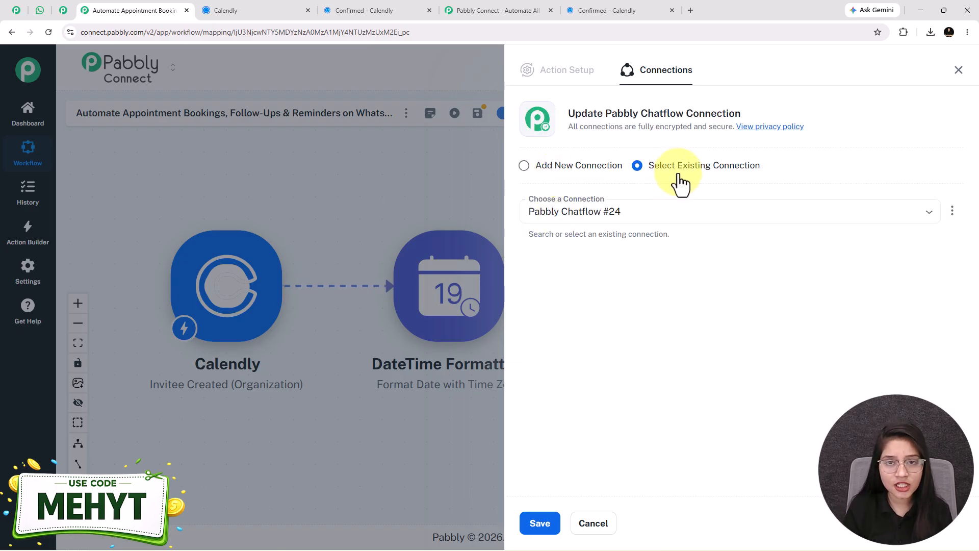
click(524, 166)
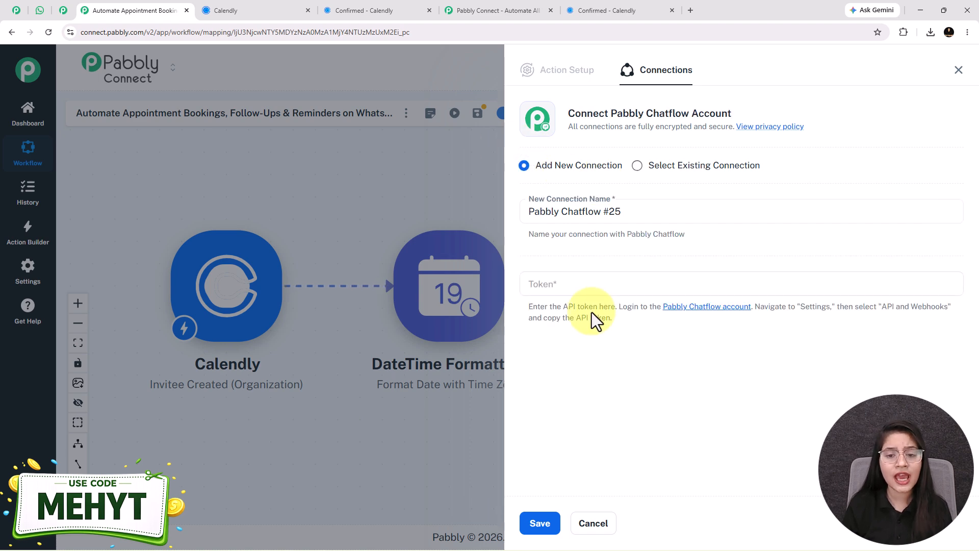
click(587, 293)
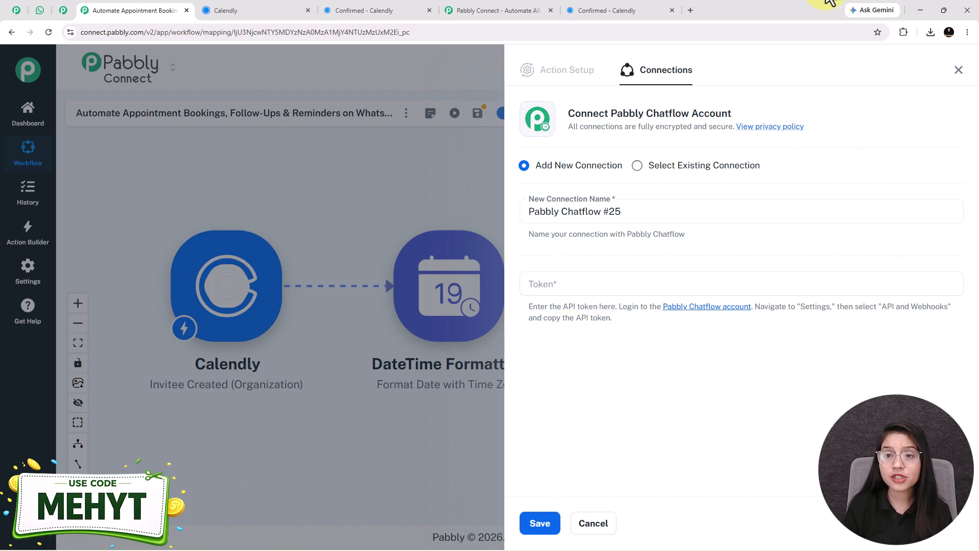
click(693, 10)
text(pabbly.com/chatflow)
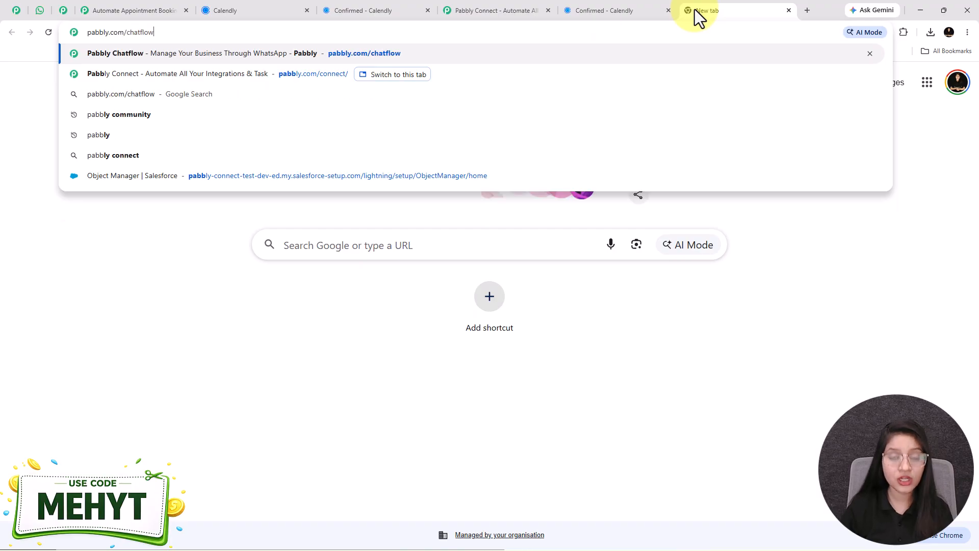
key(Return)
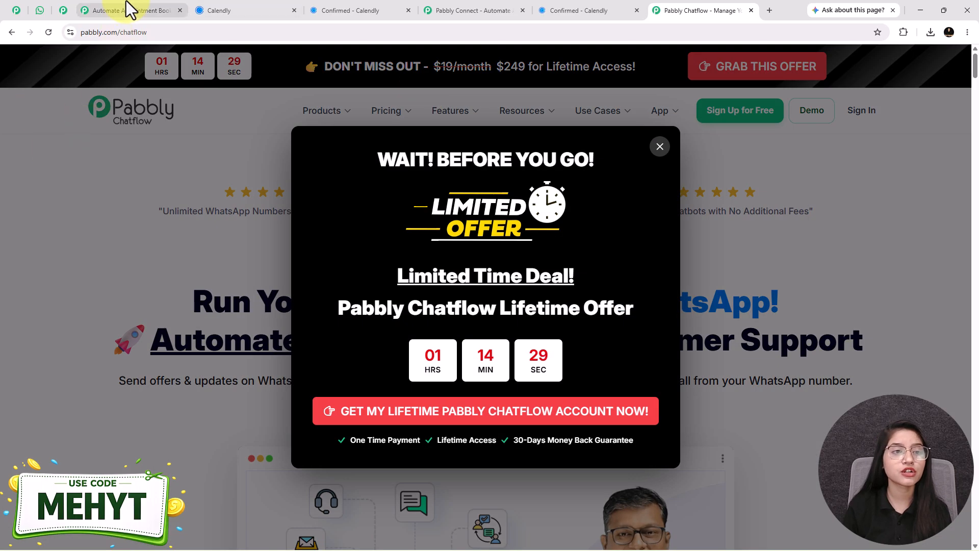
click(94, 9)
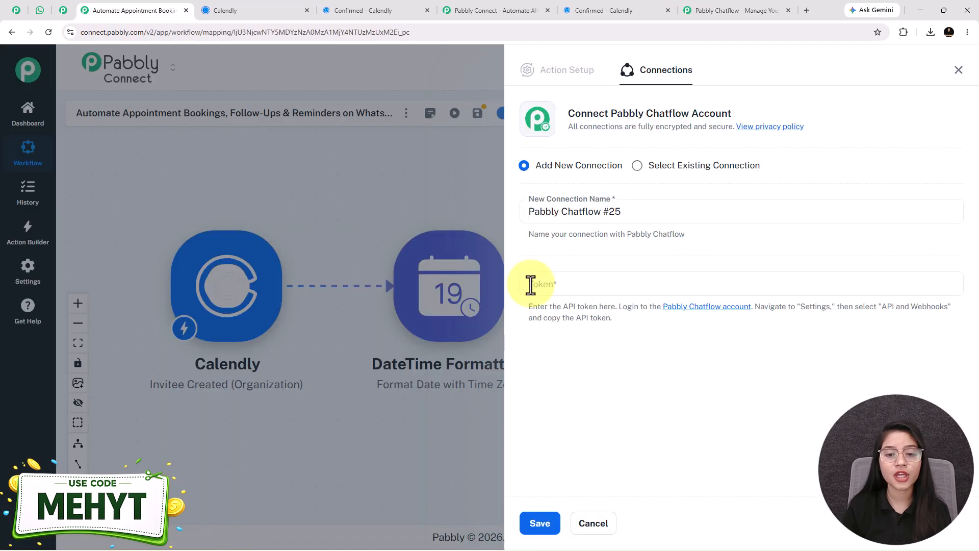
click(554, 286)
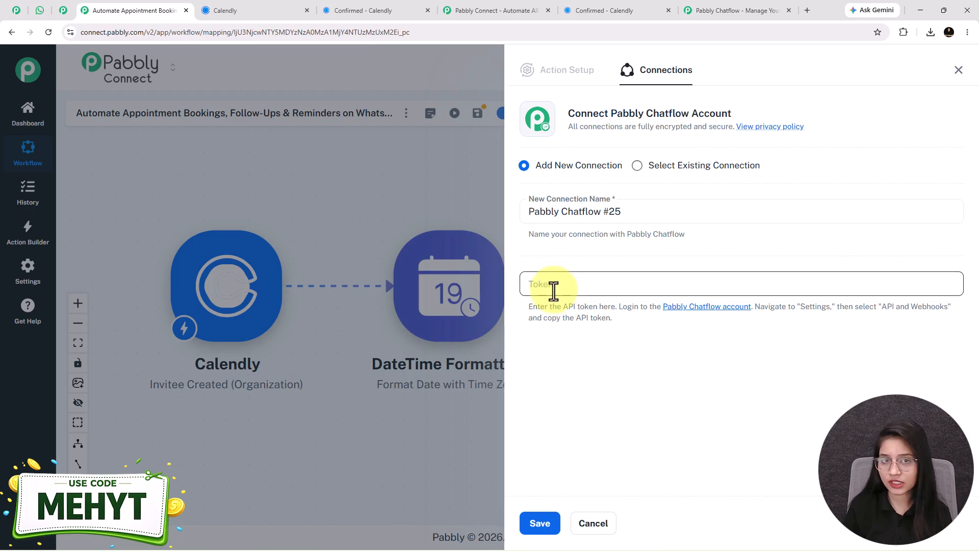
- Connect the action through the existing connection Pabbly Chatflow #24 and save the connection
click(639, 166)
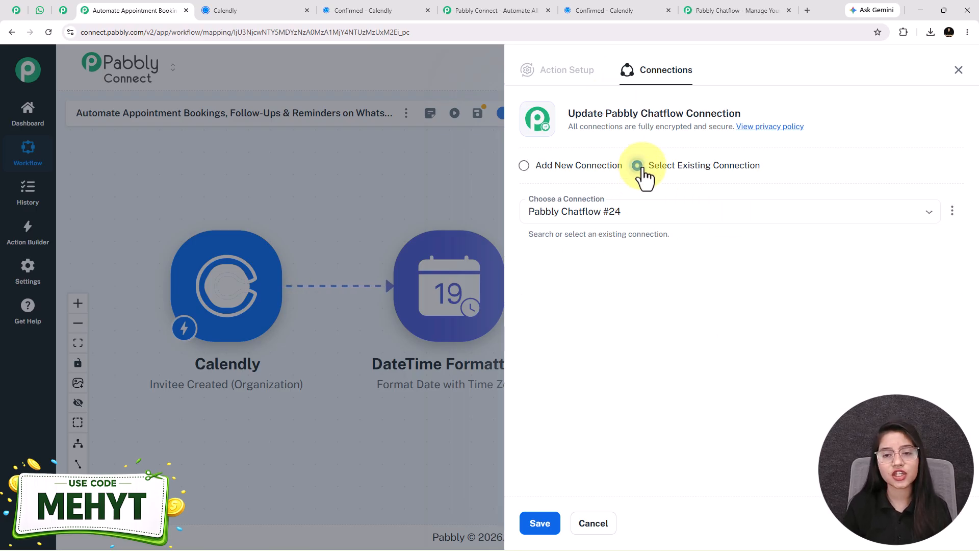
click(536, 523)
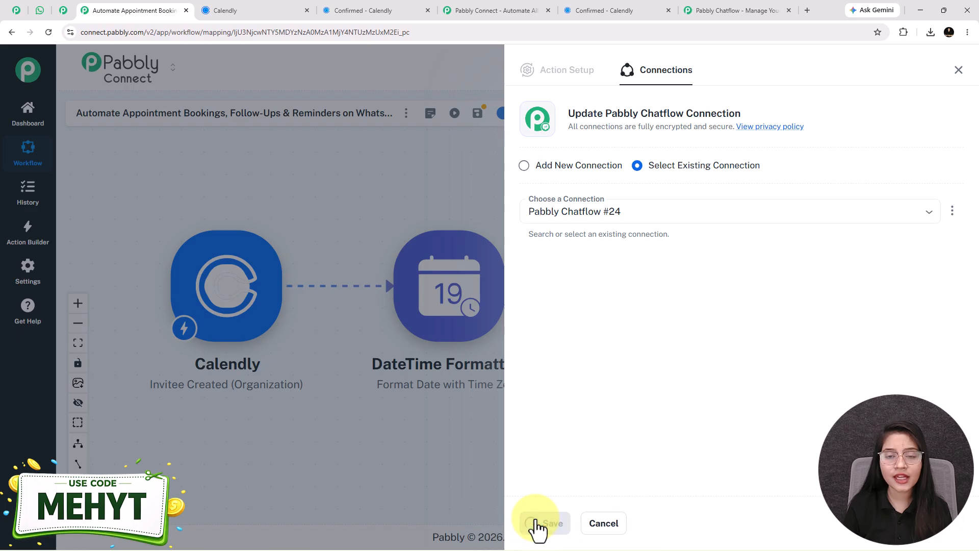
- Map the Recipient WhatsApp Mobile Number to the Calendly field res5 resource questions_and_answers 0 answer
scroll(536, 519, down, 3)
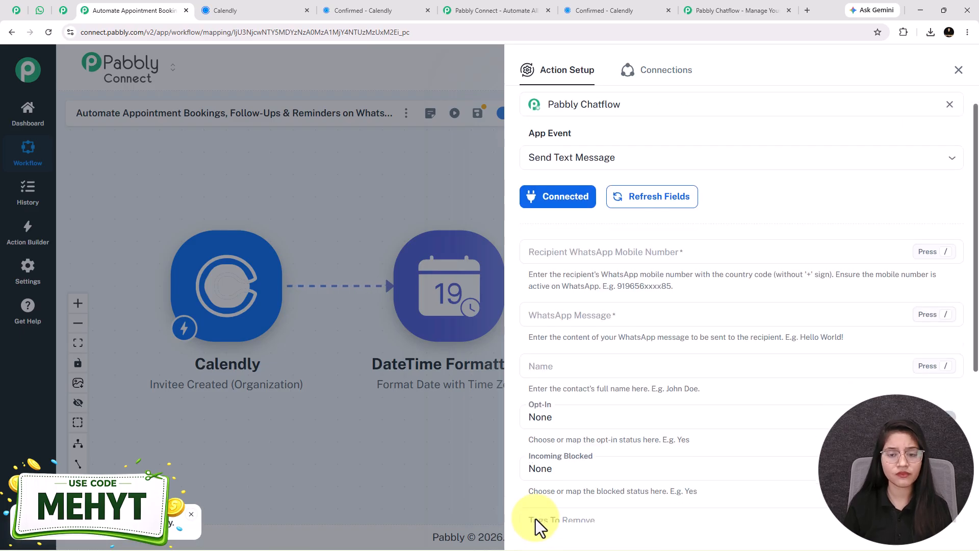
scroll(612, 199, up, 2)
click(586, 179)
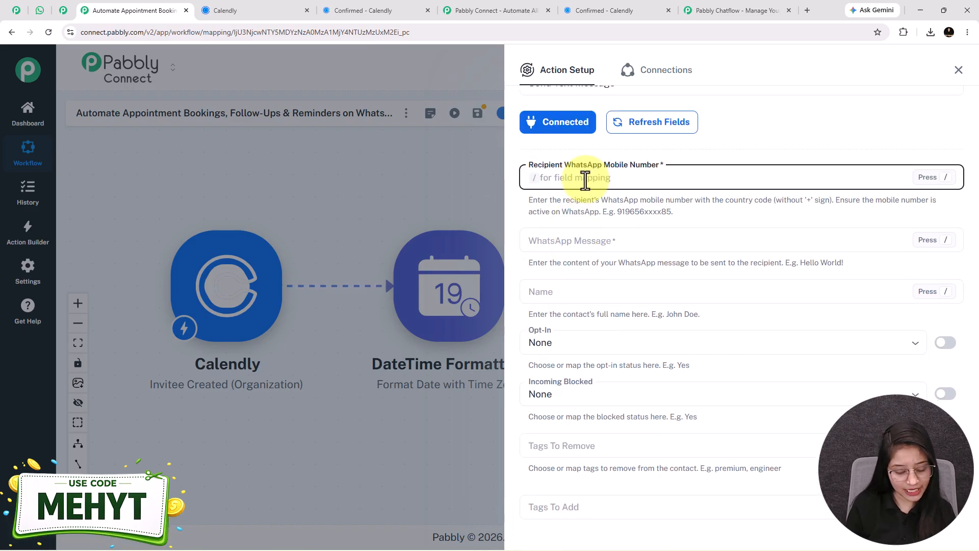
text(/)
click(602, 252)
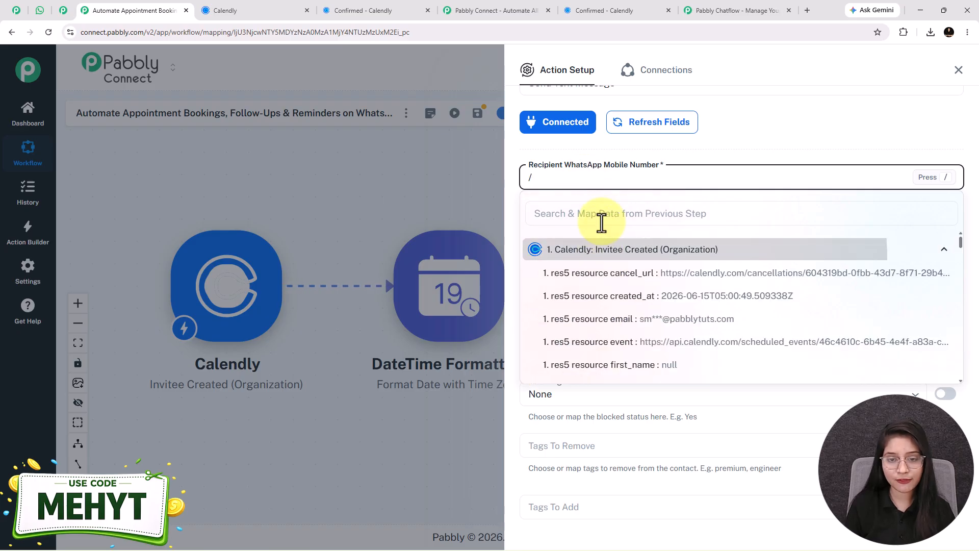
click(603, 216)
text(9999)
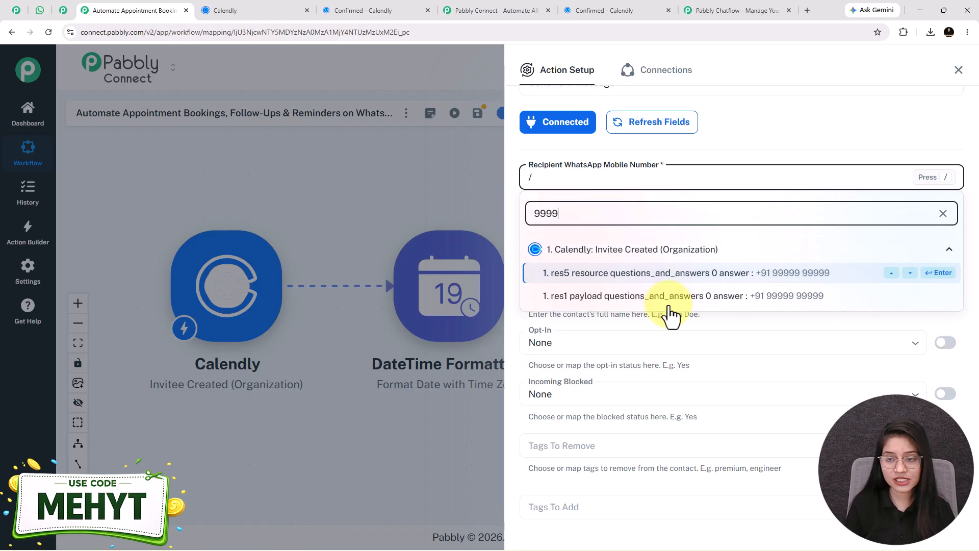
click(668, 276)
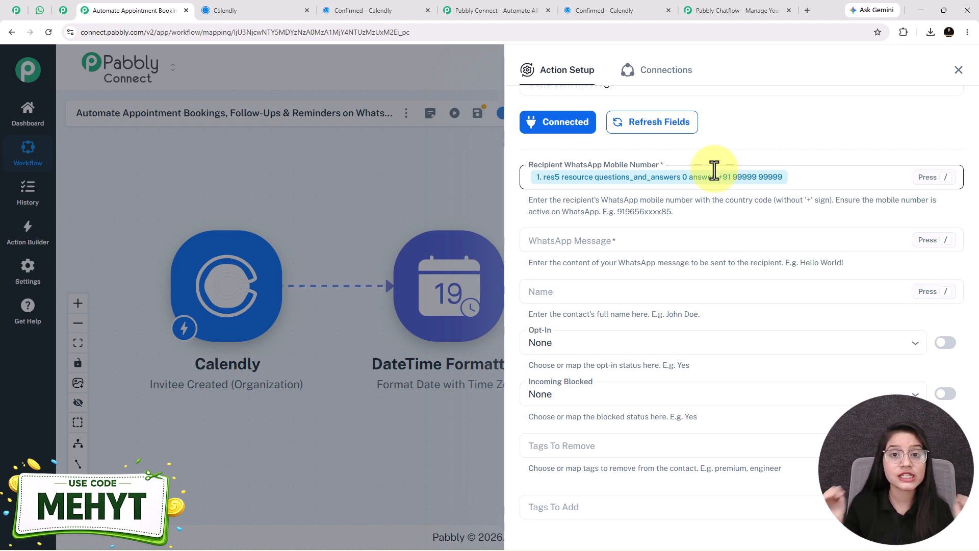
- Paste the copied appointment request text as the WhatsApp message and map the Calendly res5 resource name after Hi in the greeting
click(597, 240)
key(ctrl+v)
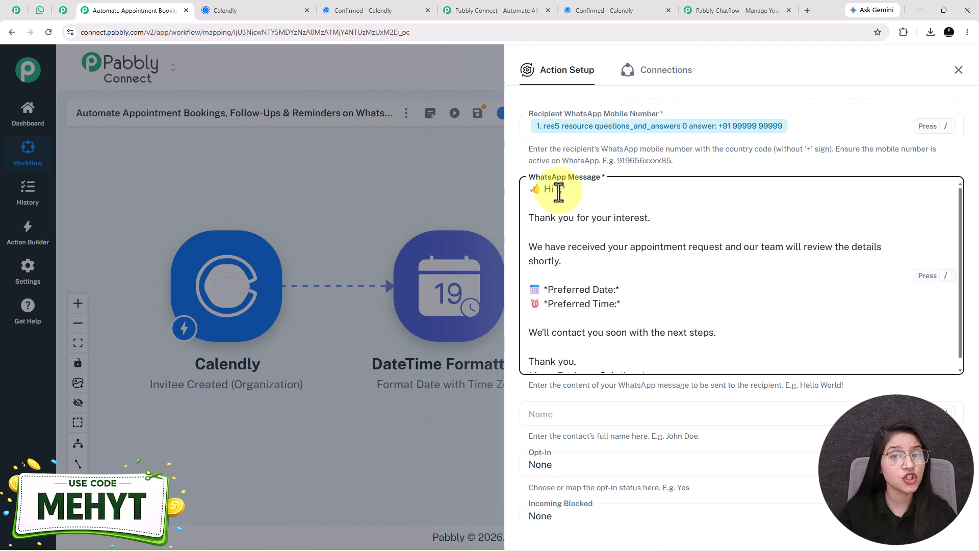
key(slash)
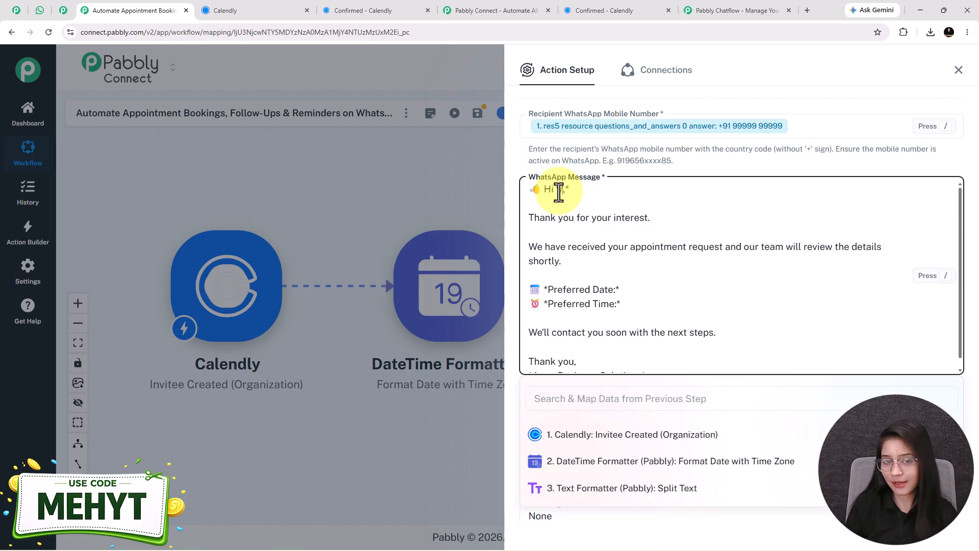
click(608, 400)
text(smar)
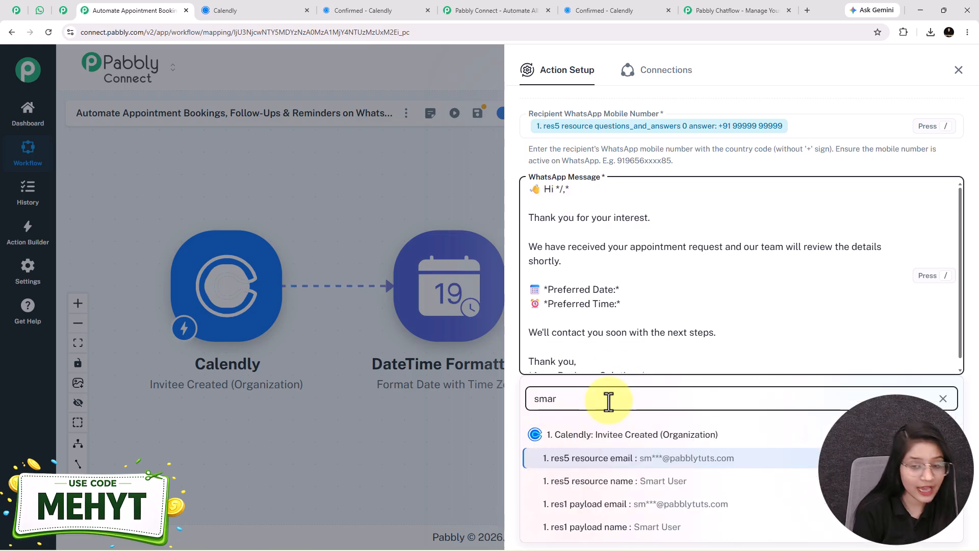
text(t)
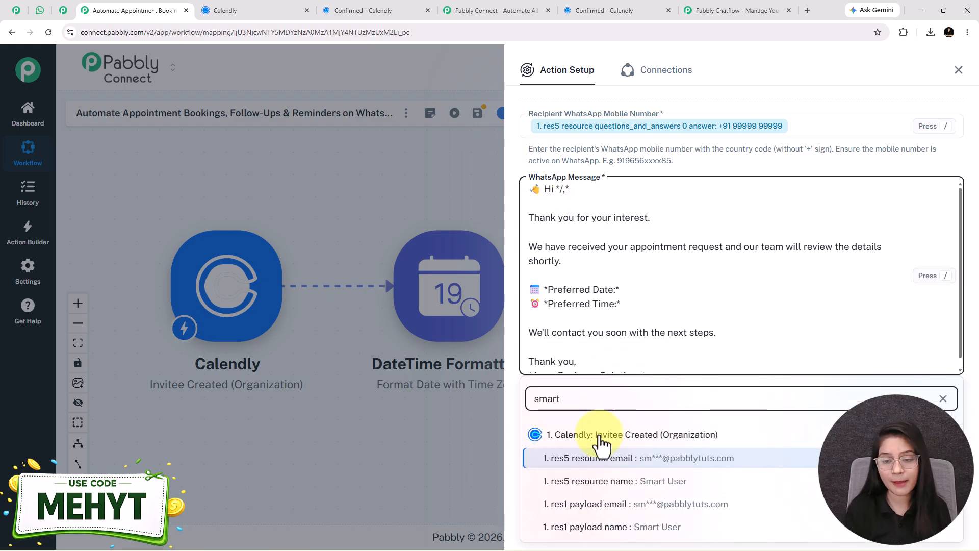
click(625, 488)
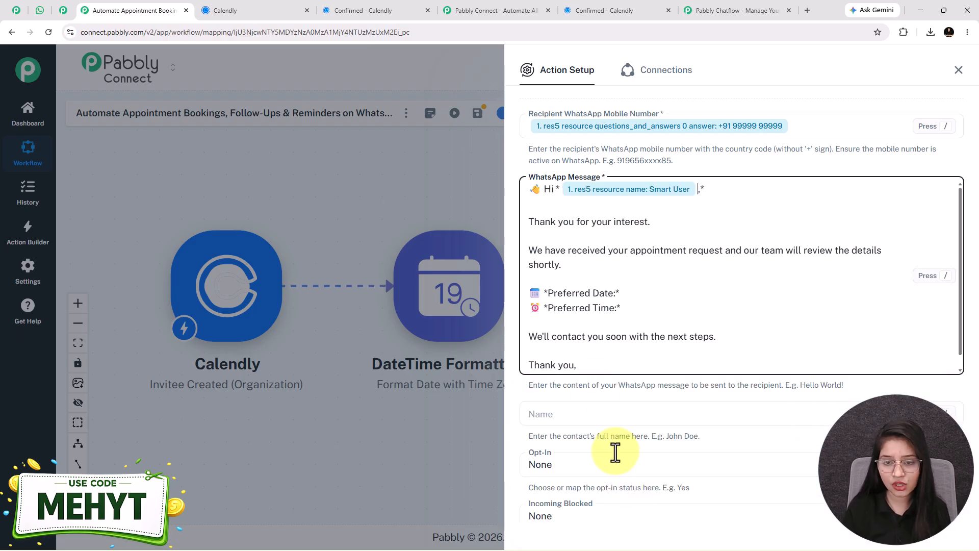
- Map result 0 of the Text Formatter step after Preferred Date in the WhatsApp message
click(636, 292)
text(/)
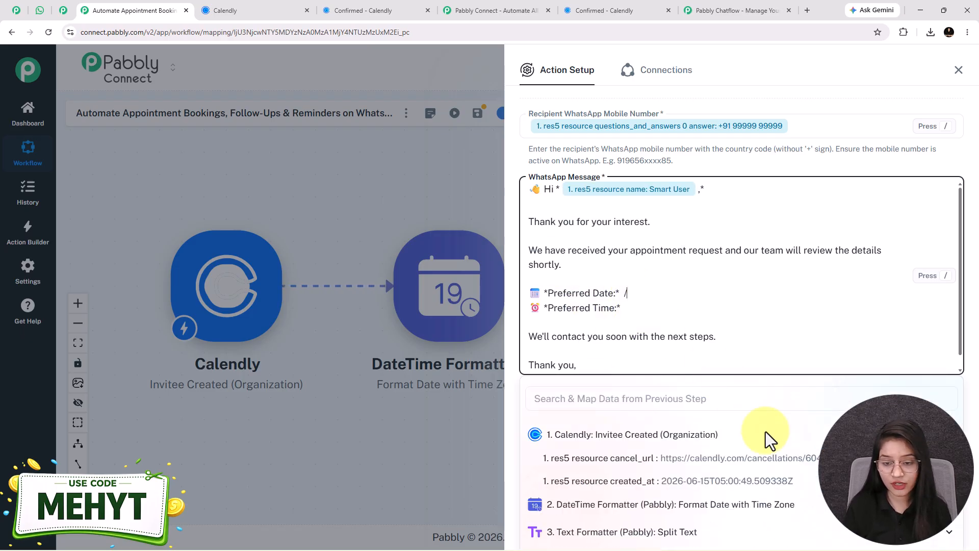
click(663, 488)
scroll(596, 452, down, 2)
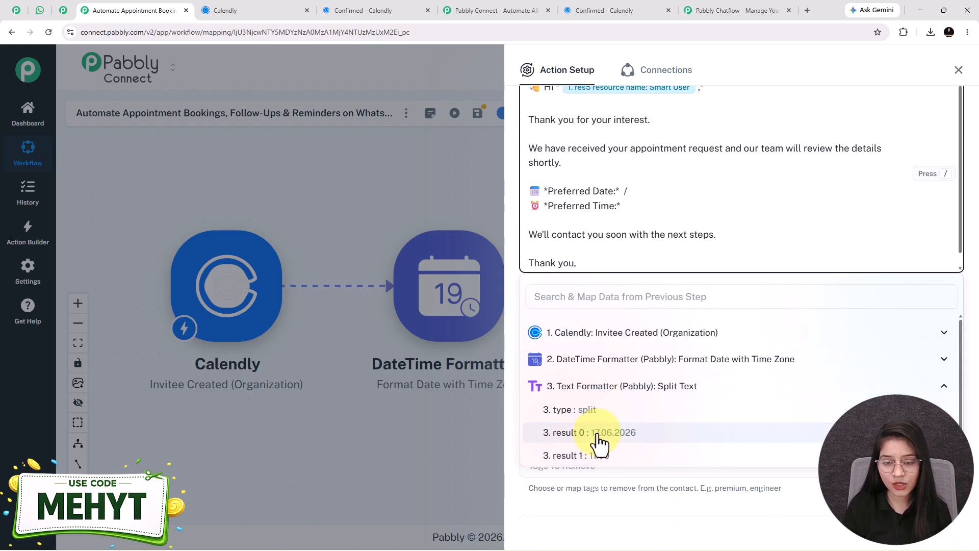
click(599, 437)
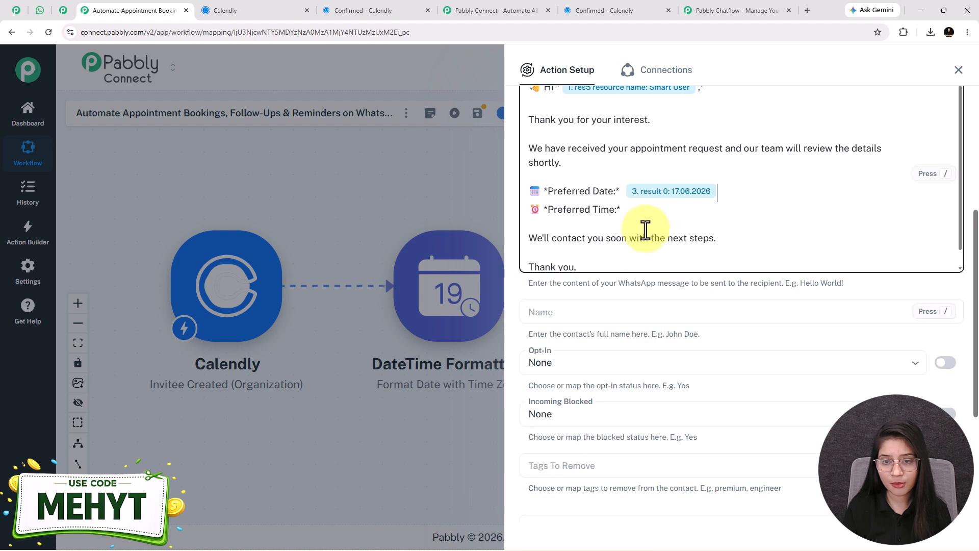
- Map result 1 of the Text Formatter step after Preferred Time in the WhatsApp message
click(636, 210)
text(/)
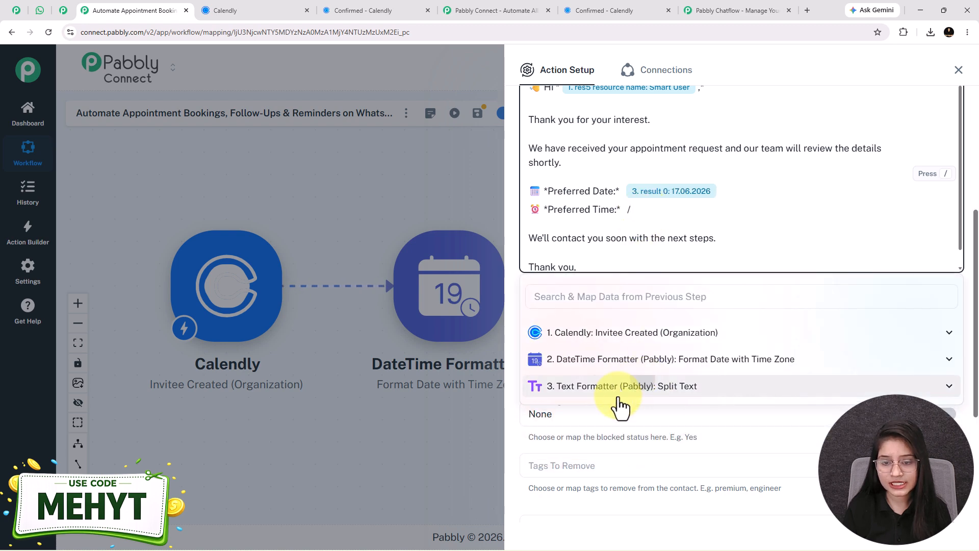
click(633, 387)
click(597, 462)
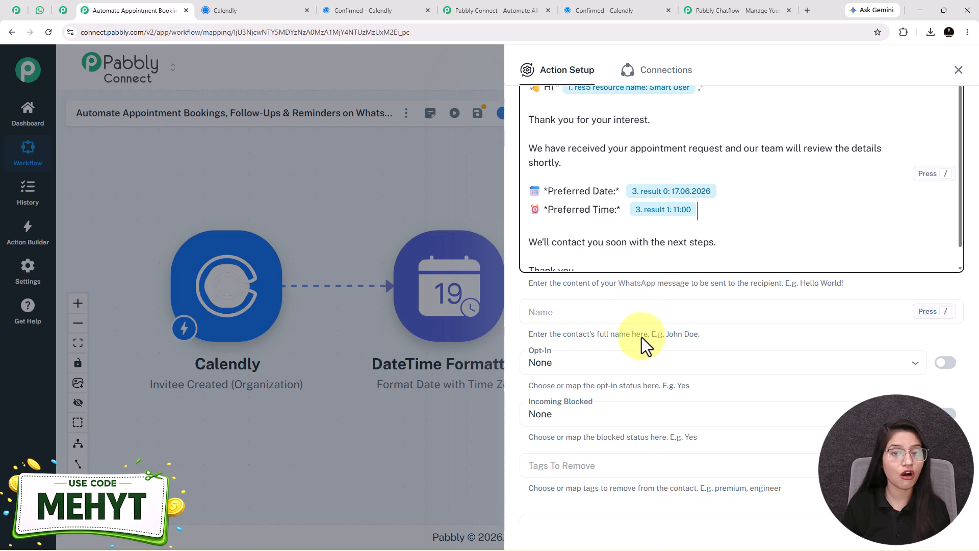
- Review the remaining message settings and remove the mapped Calendly answer from the Recipient WhatsApp Mobile Number field
scroll(642, 336, down, 1)
scroll(645, 343, down, 4)
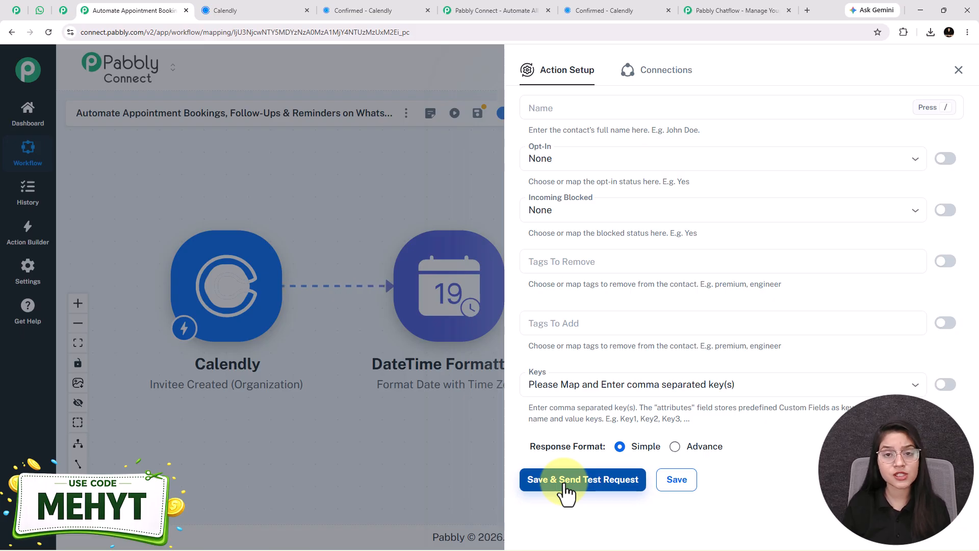
scroll(566, 479, up, 9)
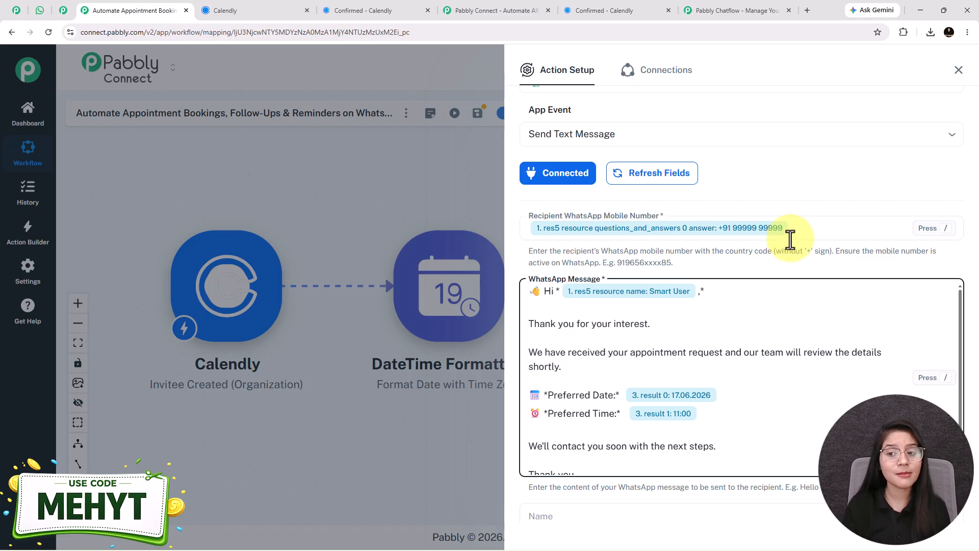
click(796, 229)
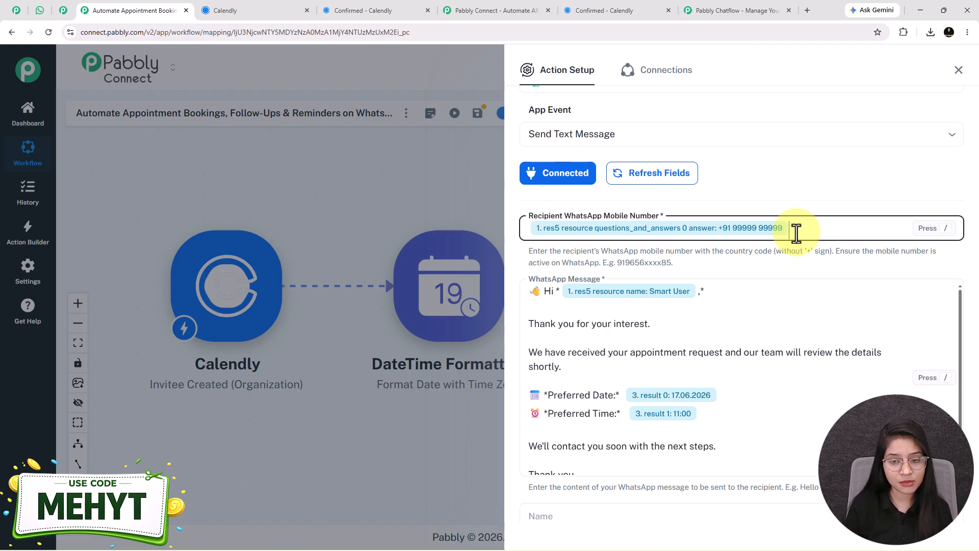
key(BackSpace)
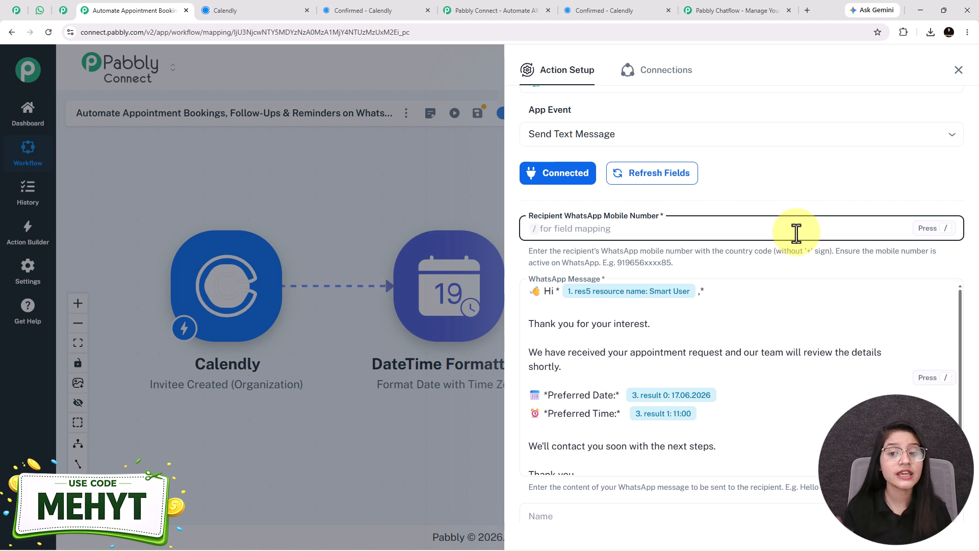
text(/)
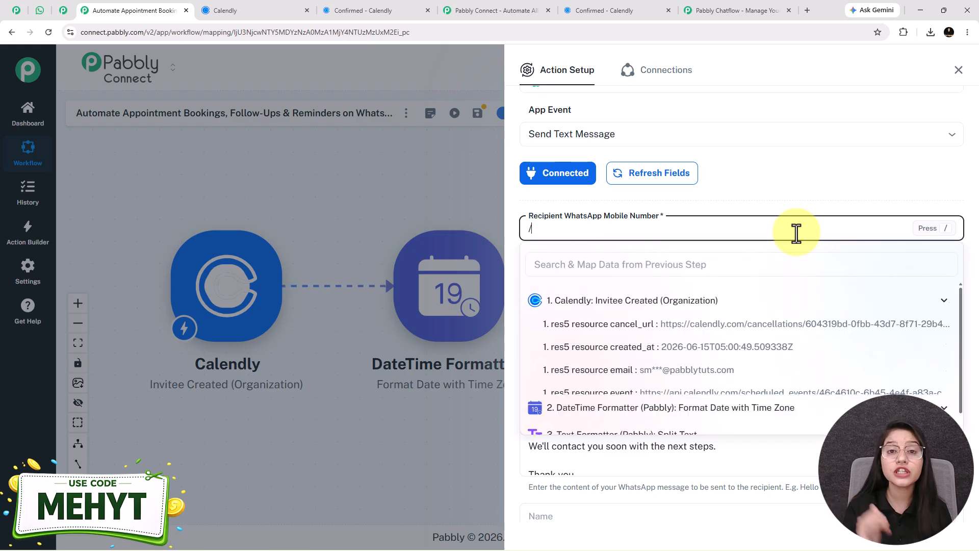
click(673, 298)
click(658, 265)
text(99999)
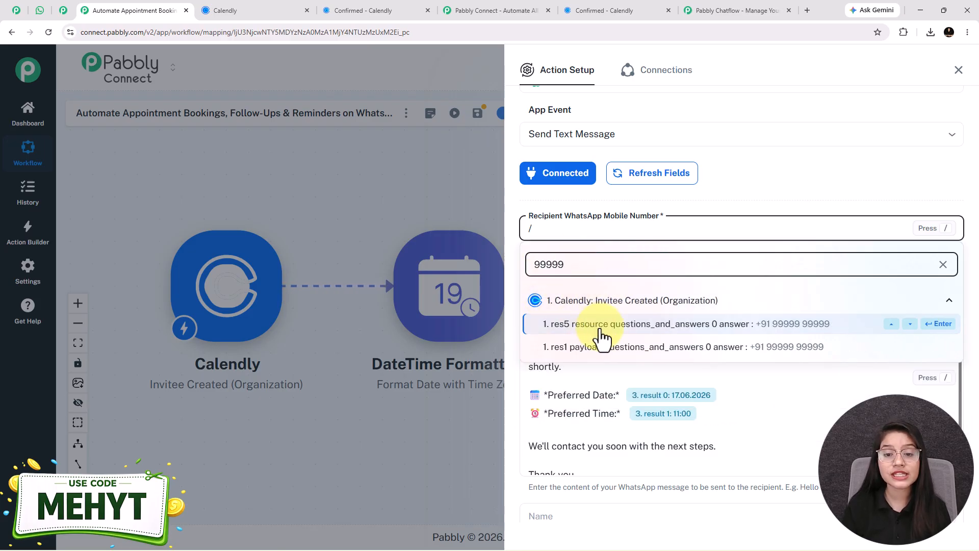
drag(567, 265, 521, 277)
key(BackSpace)
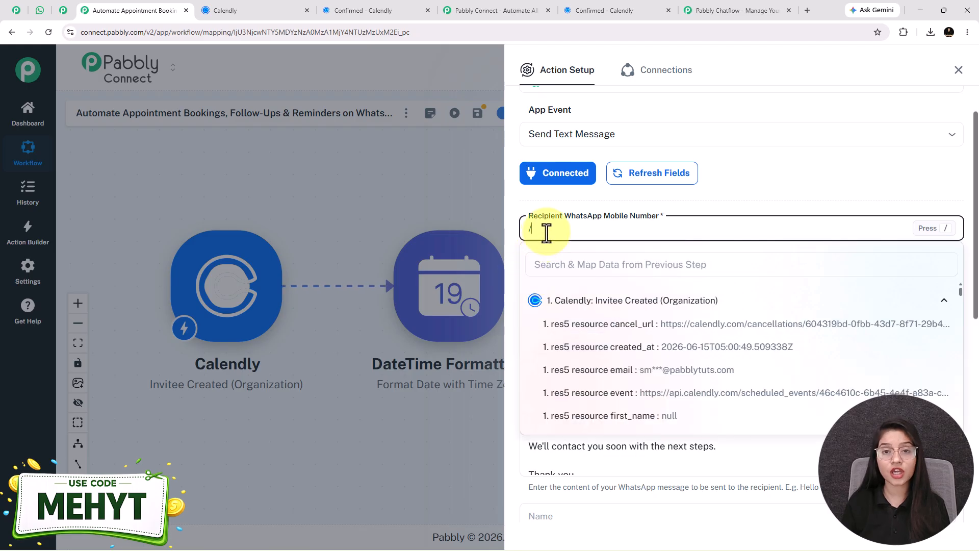
scroll(606, 273, down, 4)
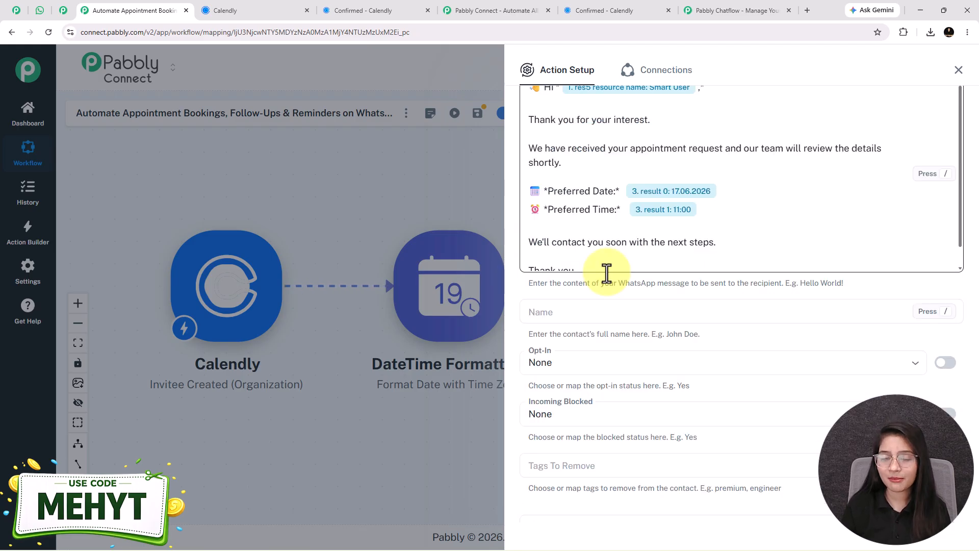
- Save the Pabbly Chatflow message step, send a test request and check the status and message values in the response
scroll(606, 272, down, 4)
click(555, 480)
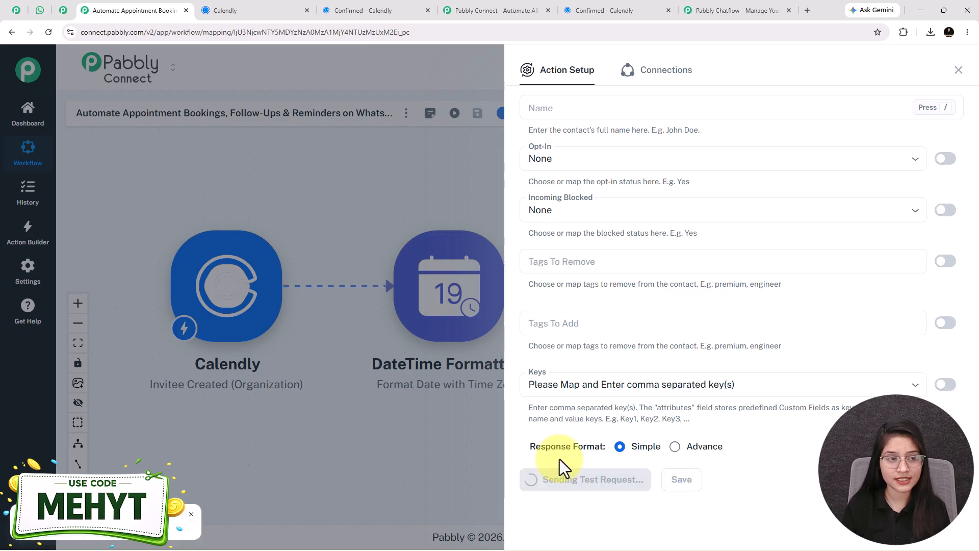
scroll(745, 456, down, 2)
scroll(745, 456, down, 1)
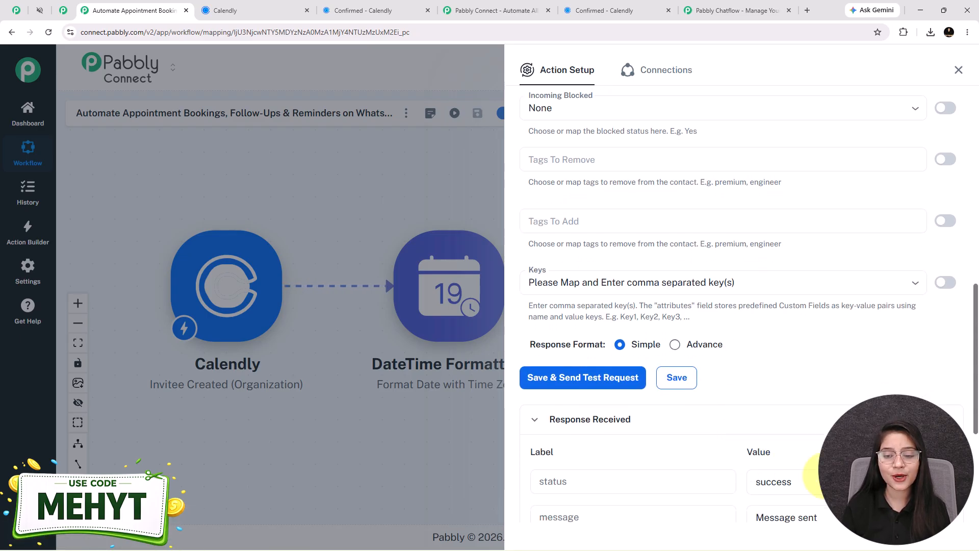
drag(805, 483, 749, 484)
drag(819, 517, 726, 523)
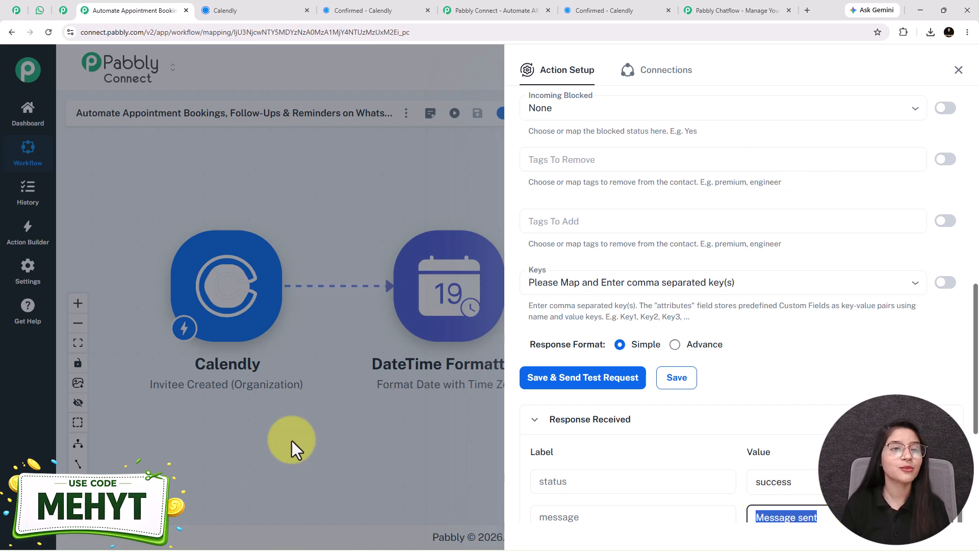
- Switch to WhatsApp Web to read the received confirmation message and compare it with the mapped message in Pabbly Connect
click(36, 11)
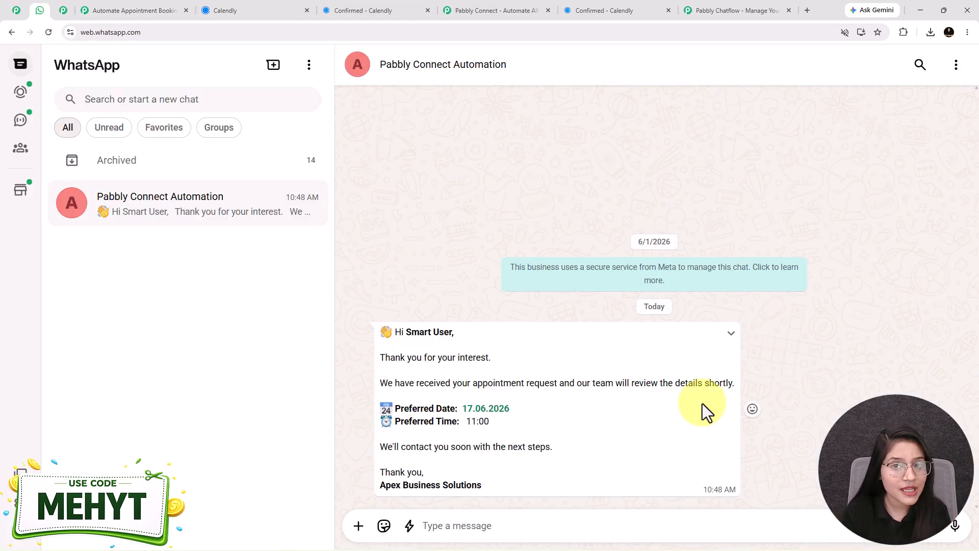
click(107, 12)
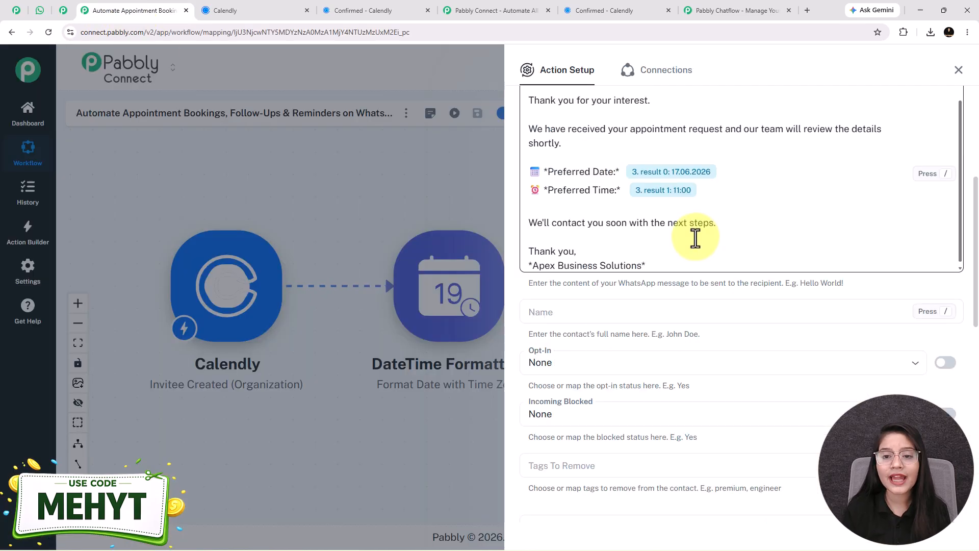
scroll(736, 349, up, 1)
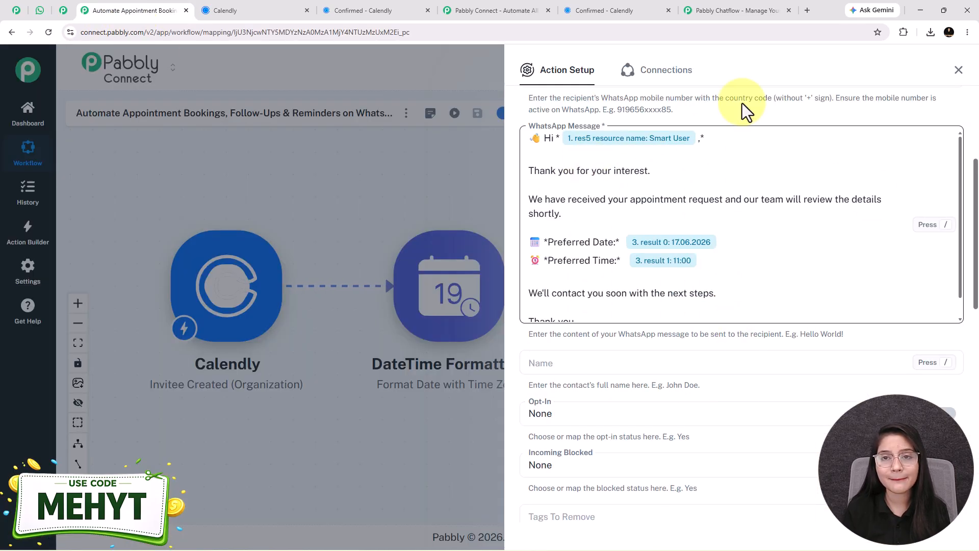
click(41, 15)
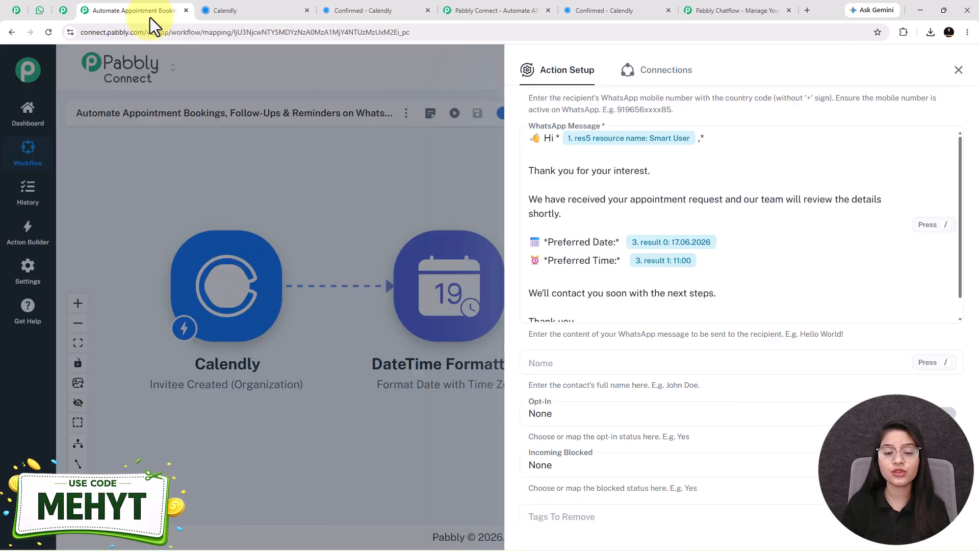
click(152, 14)
- Save the Send Text Message step without another test, recheck the message in WhatsApp Web and close the step's setup
scroll(776, 415, down, 4)
scroll(586, 489, down, 1)
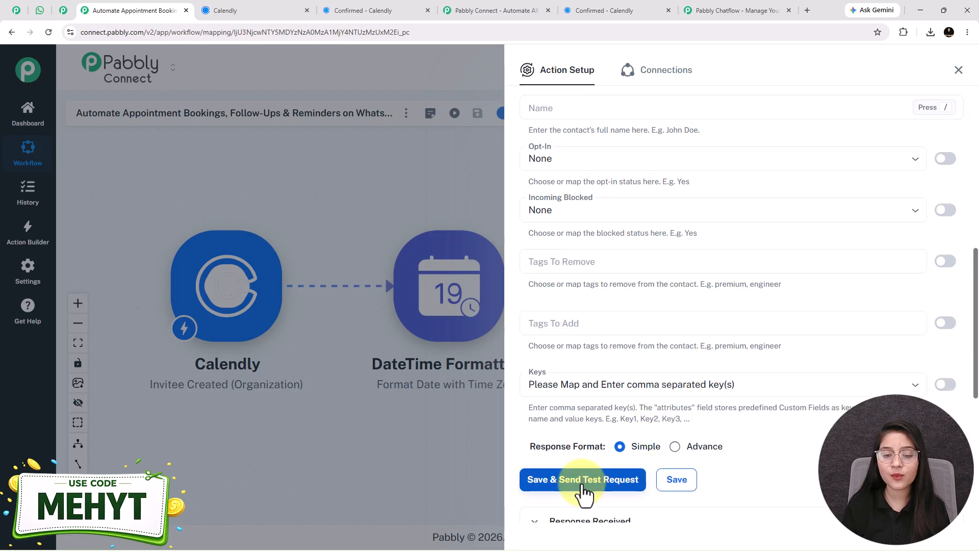
scroll(587, 476, down, 1)
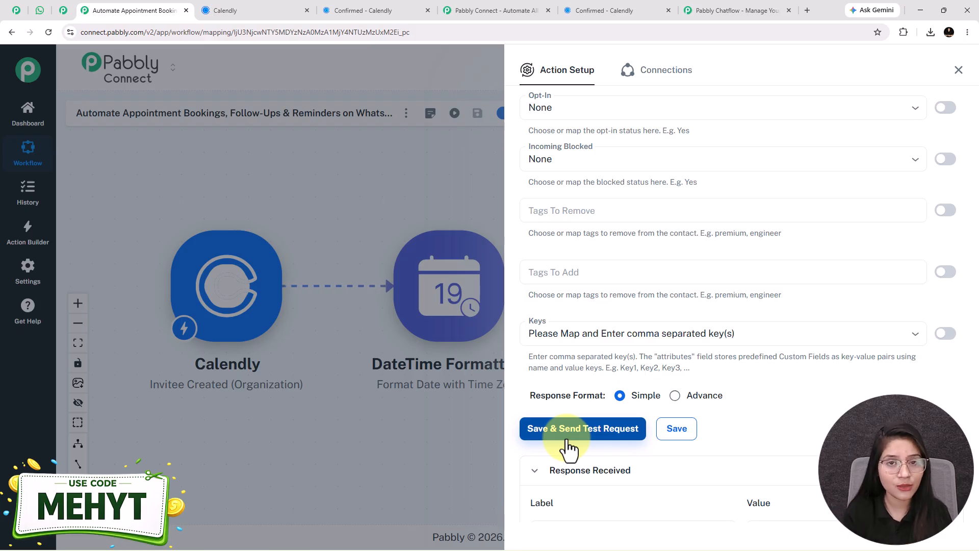
click(672, 438)
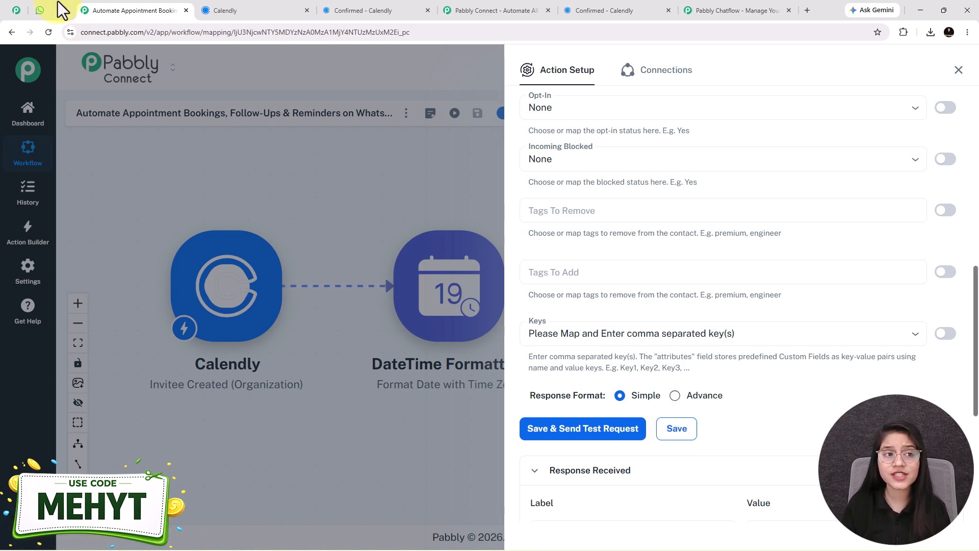
click(39, 10)
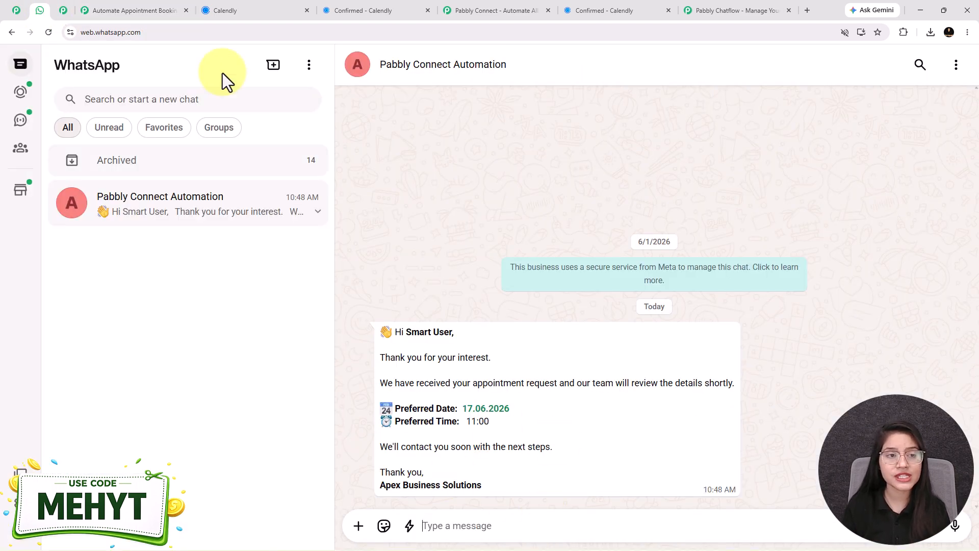
click(131, 9)
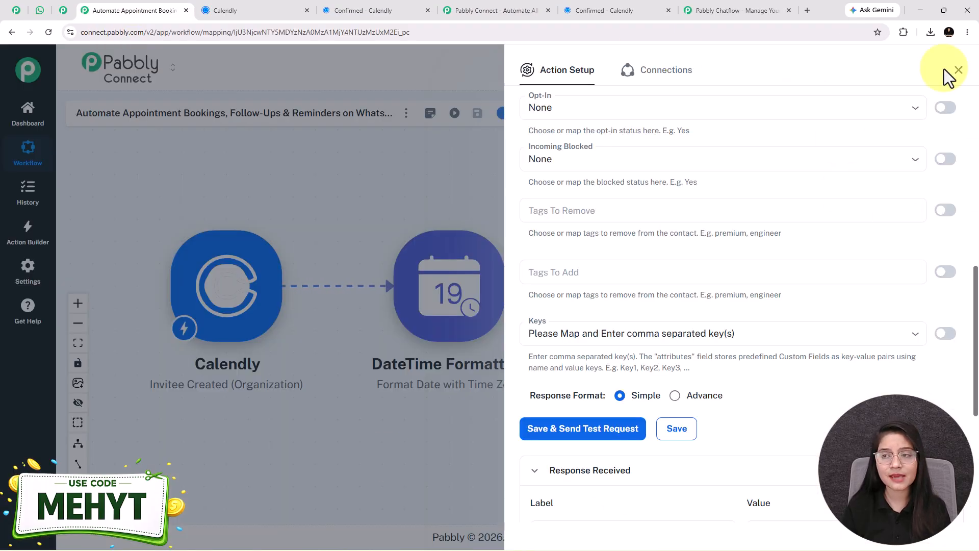
click(959, 70)
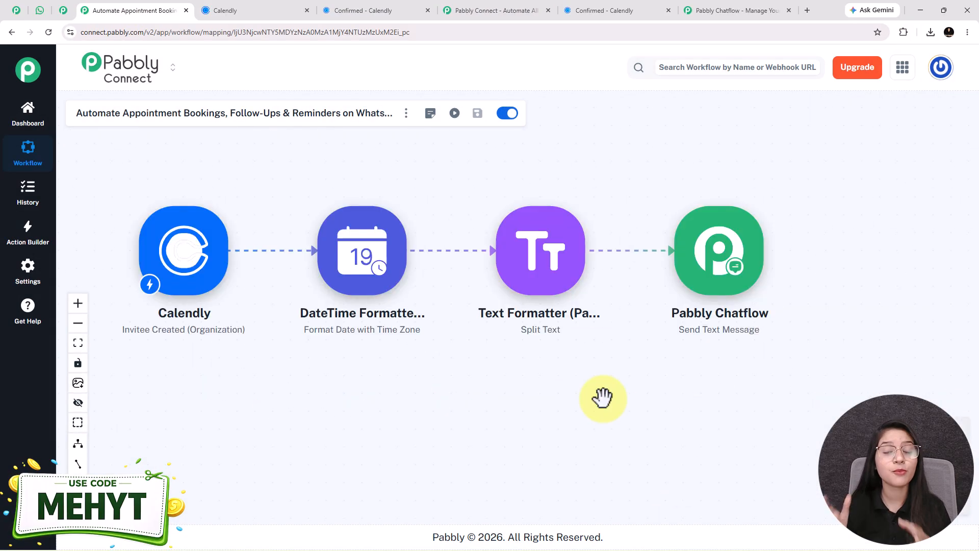
- Add a DateTime Formatter (Pabbly) action after Pabbly Chatflow with the Add/Subtract Time event and connect it
click(771, 258)
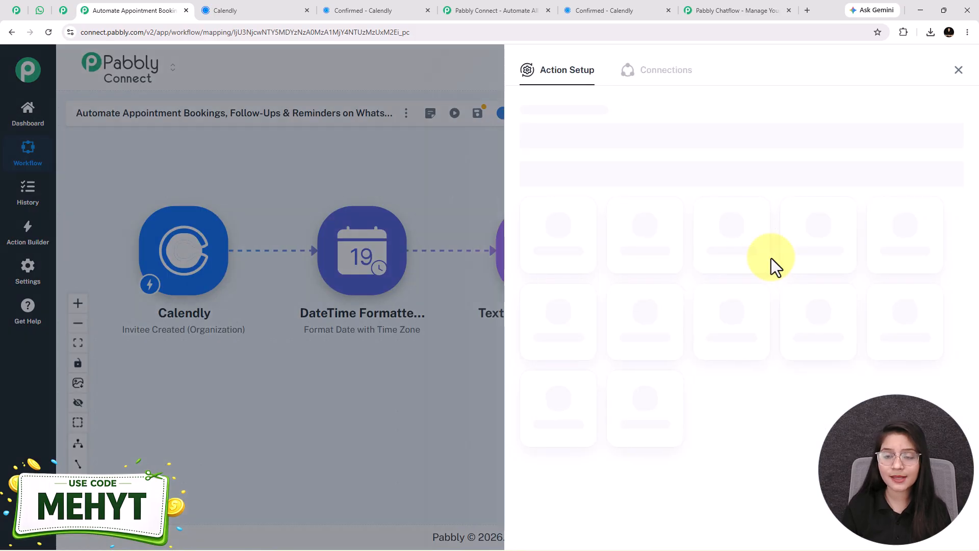
text(date)
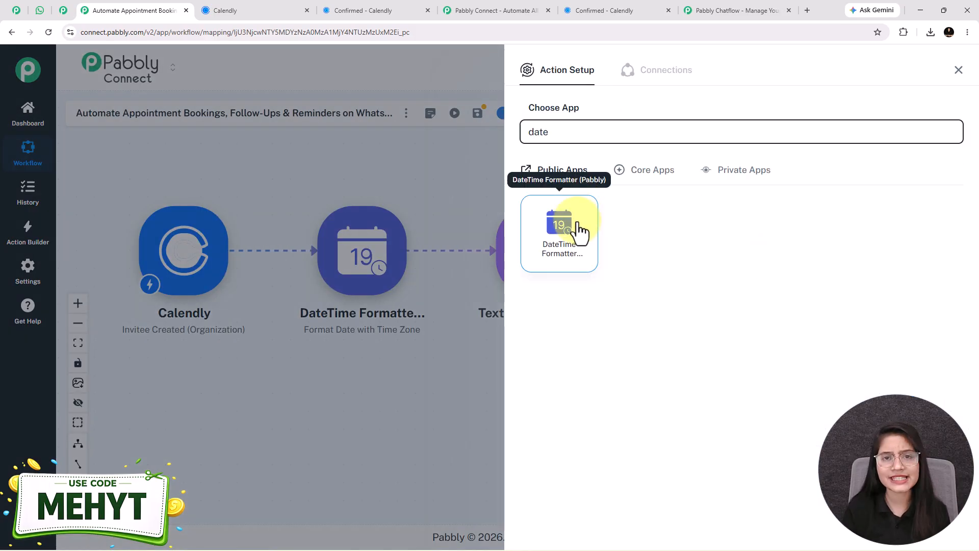
click(580, 232)
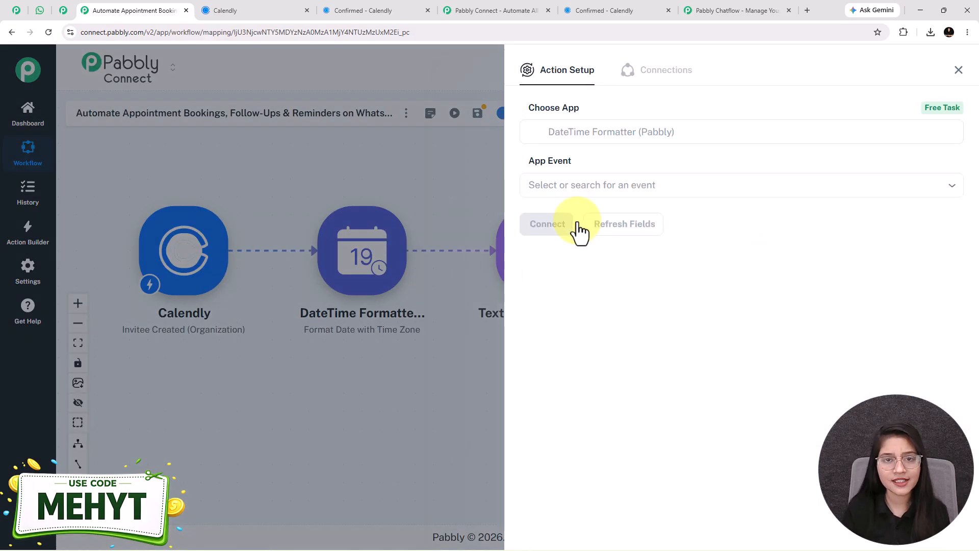
click(595, 185)
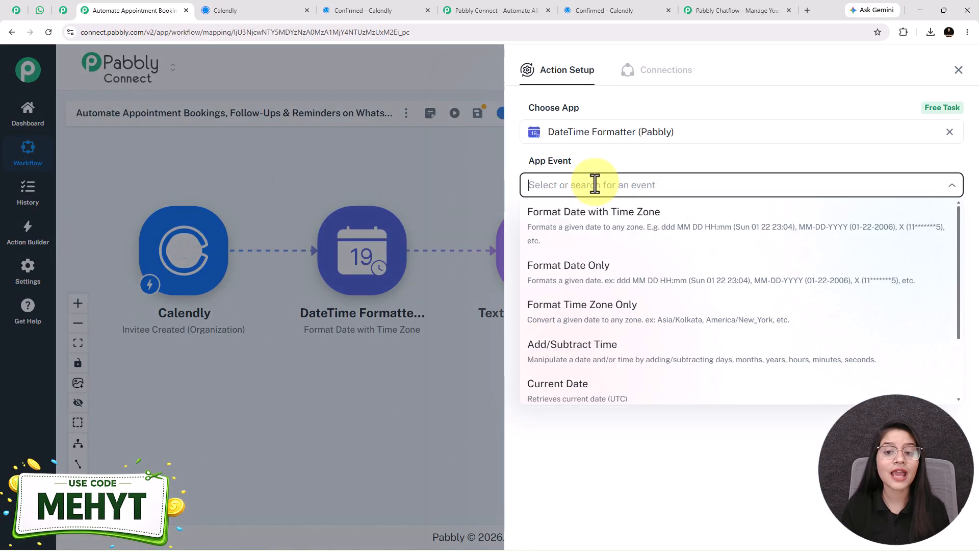
click(591, 372)
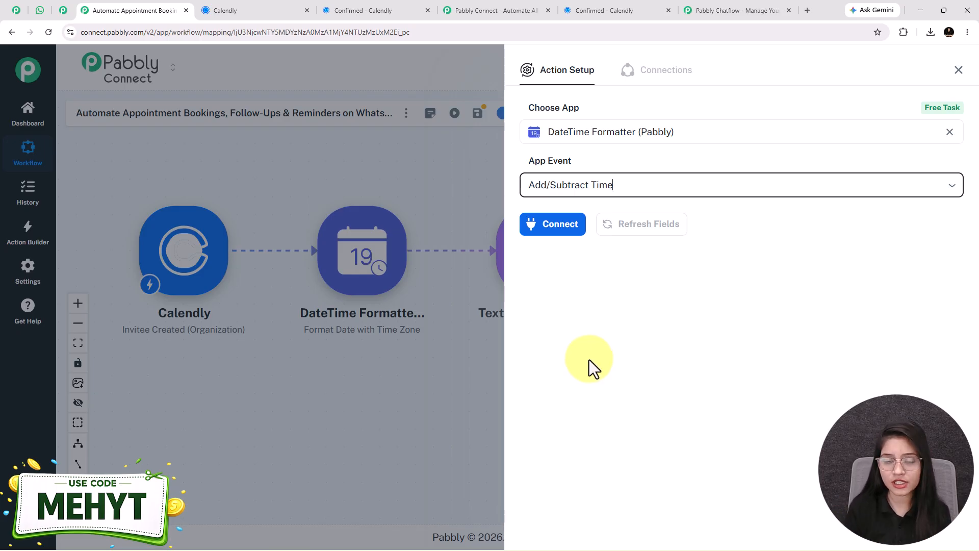
click(549, 228)
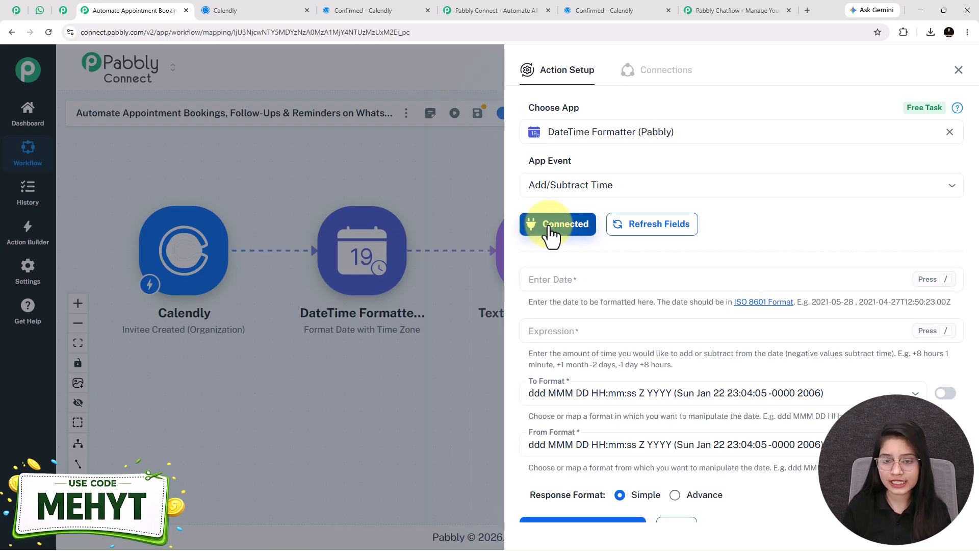
- Map the Calendly res3 resource start_time into the Enter Date field
click(551, 282)
scroll(530, 270, down, 1)
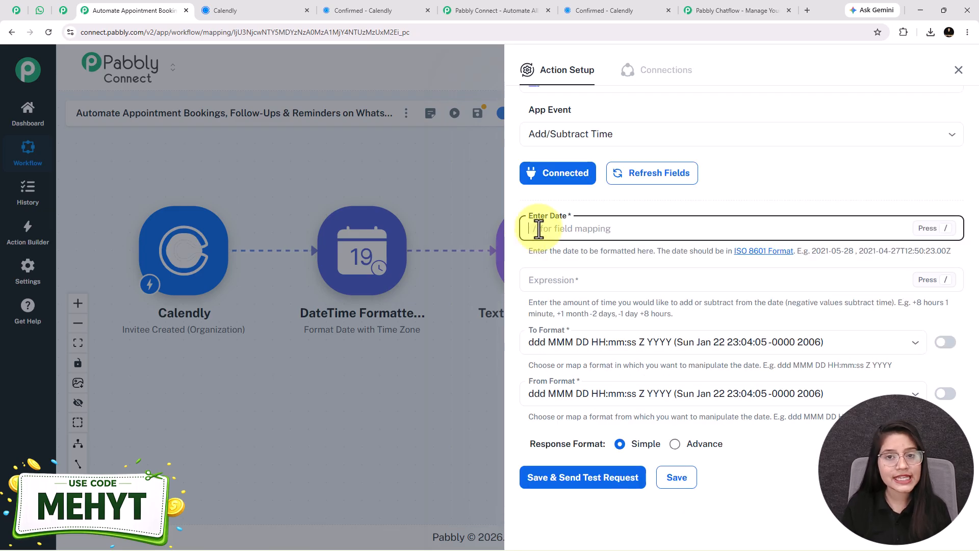
text(/start)
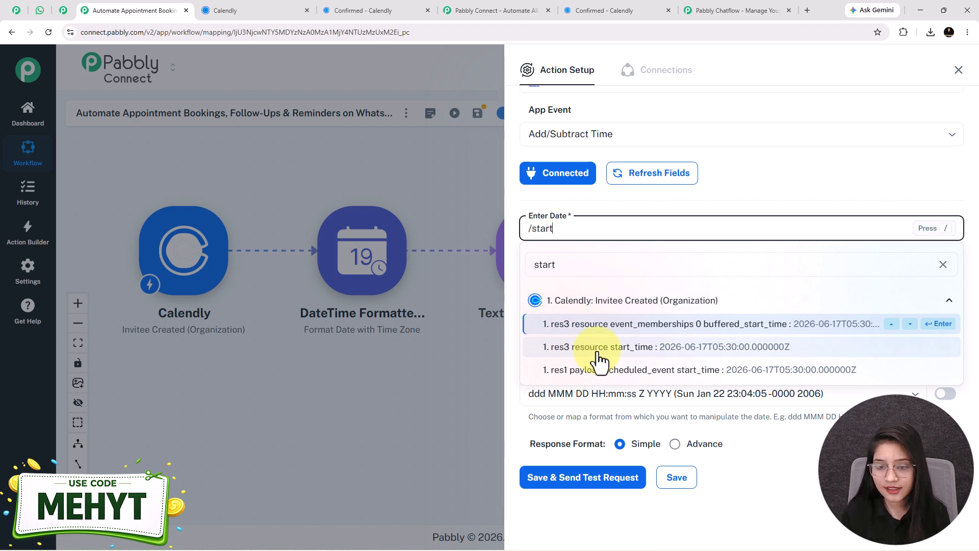
click(599, 351)
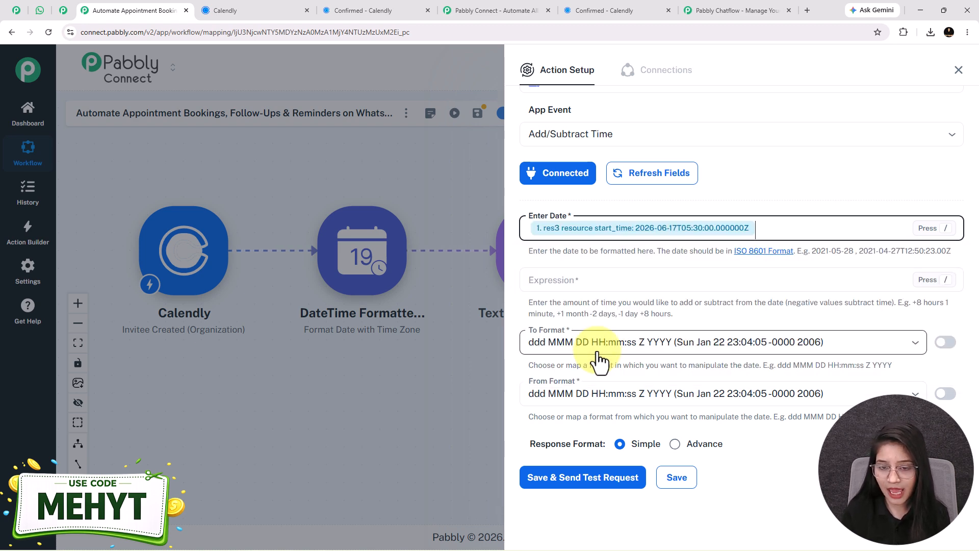
- Set the Expression to -1 hours and review the help text on adding or subtracting time
scroll(560, 315, up, 1)
scroll(560, 315, down, 1)
click(557, 284)
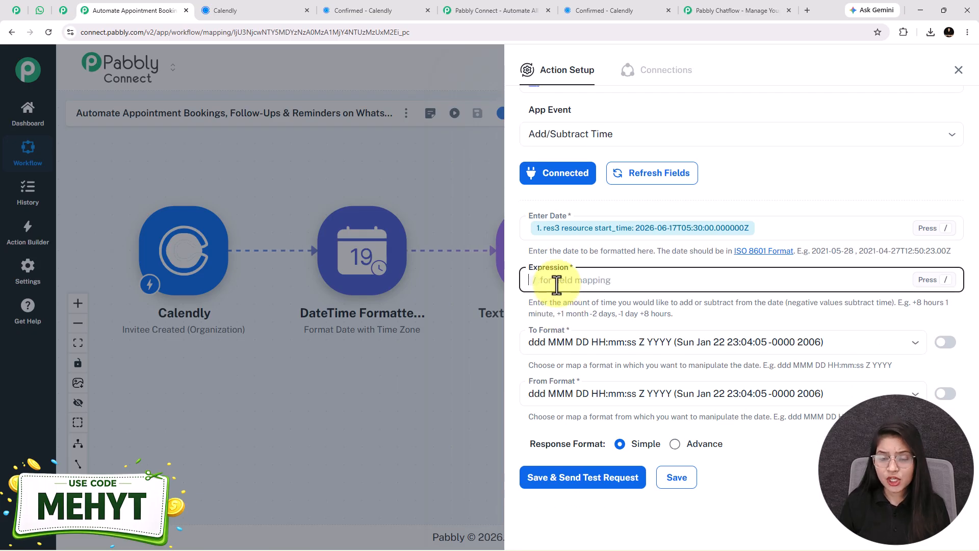
text(-)
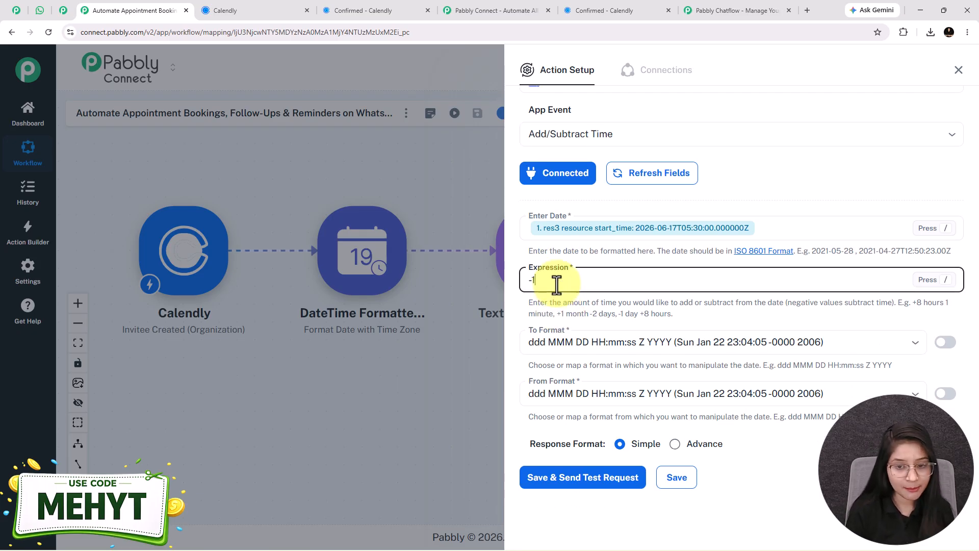
text(1 hours)
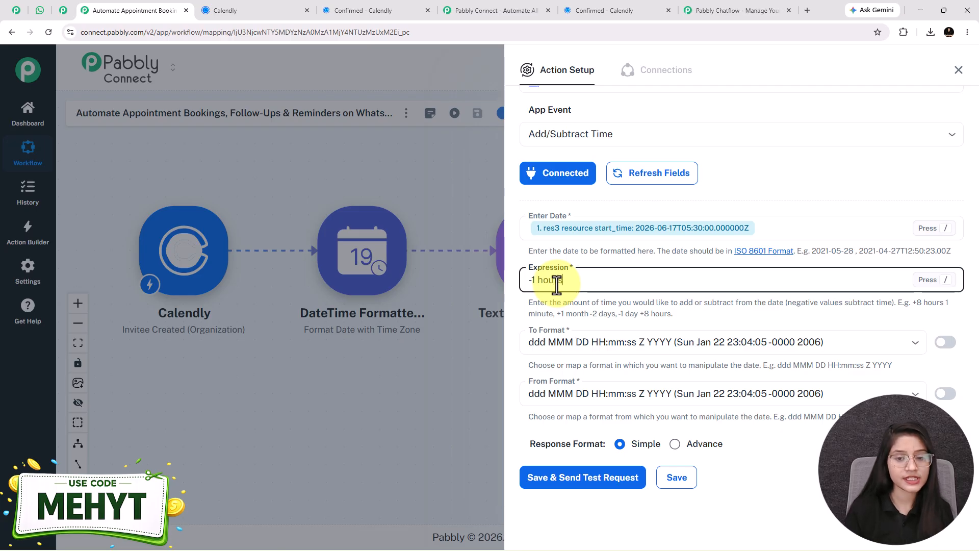
drag(691, 320, 523, 303)
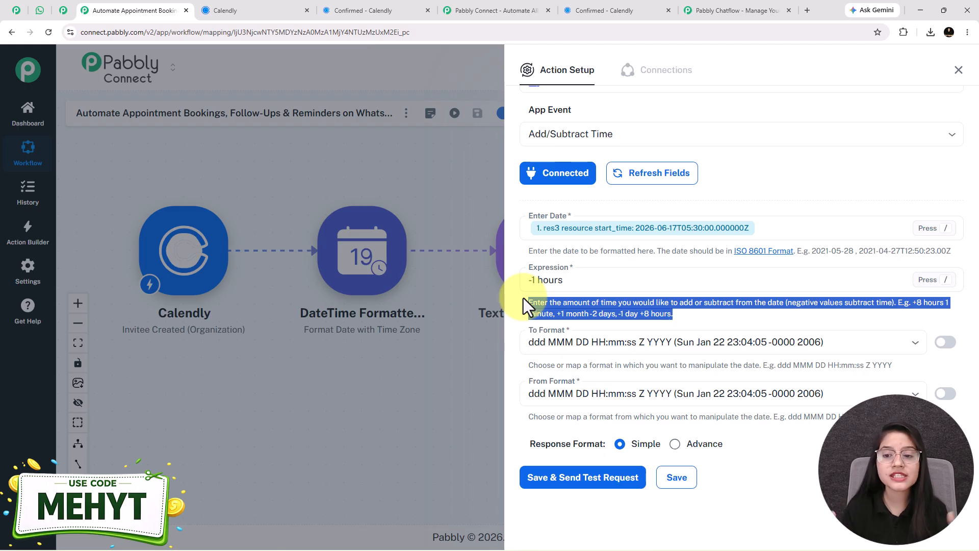
click(733, 307)
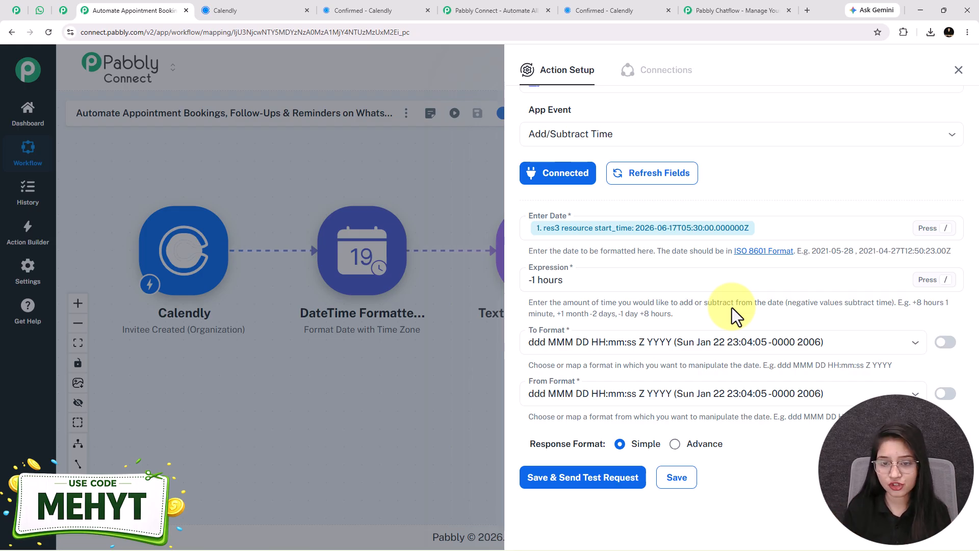
- Set the To Format to YYYY-MM-DD HH:mm:ss
scroll(640, 326, down, 1)
click(635, 326)
scroll(617, 286, down, 5)
click(617, 220)
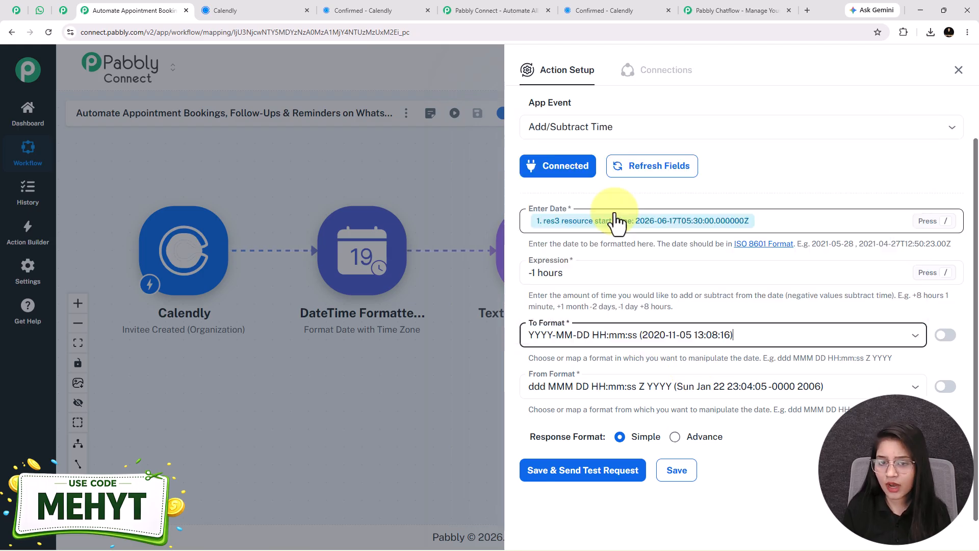
- Set the From Format to YYYY-MM-DD HH:mm:ss Z
click(639, 392)
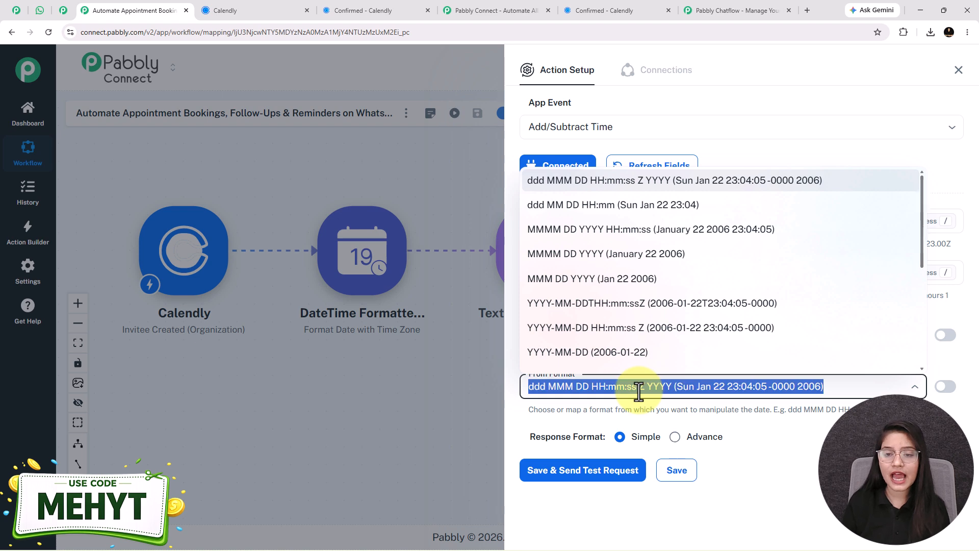
scroll(634, 357, down, 1)
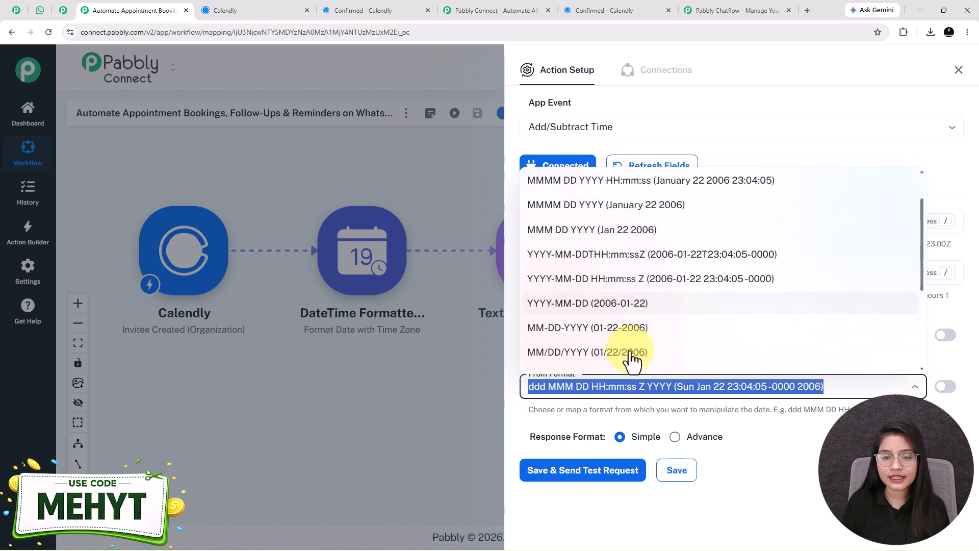
click(629, 282)
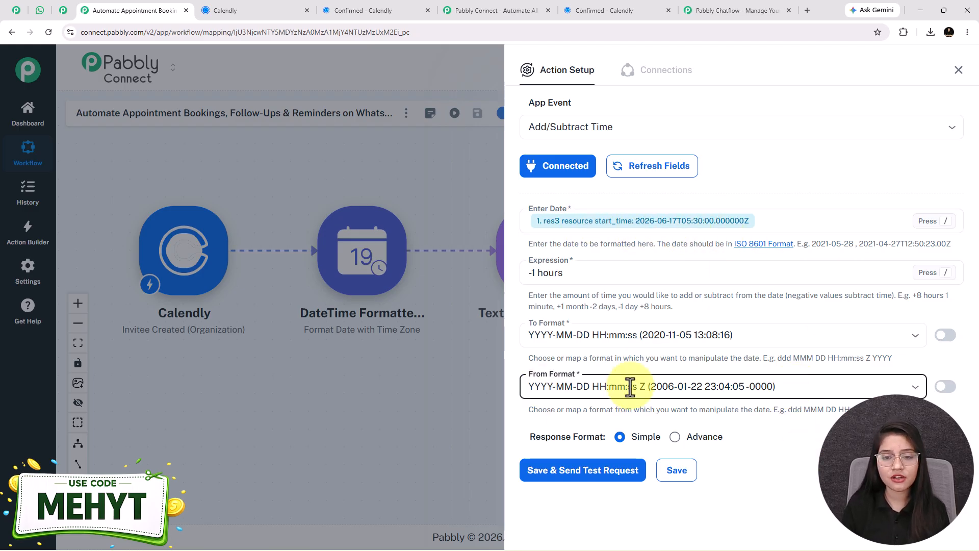
- Save the Add/Subtract Time step, send a test request and compare the returned result with the mapped start time
click(576, 459)
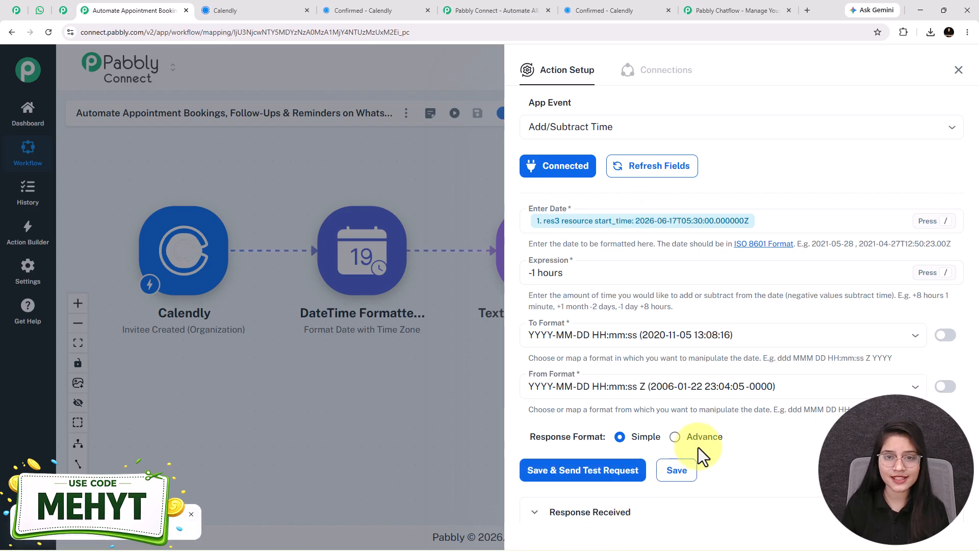
scroll(822, 497, down, 3)
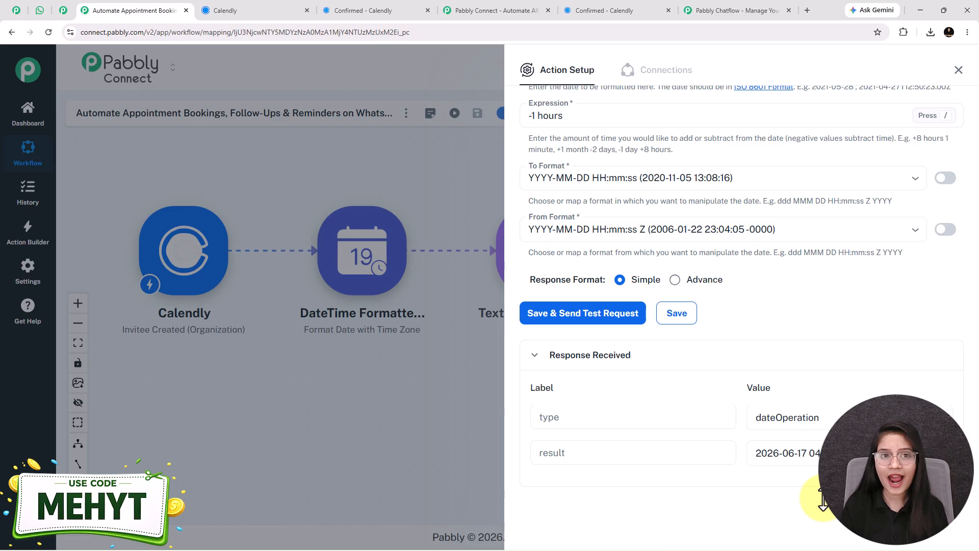
drag(849, 453, 811, 449)
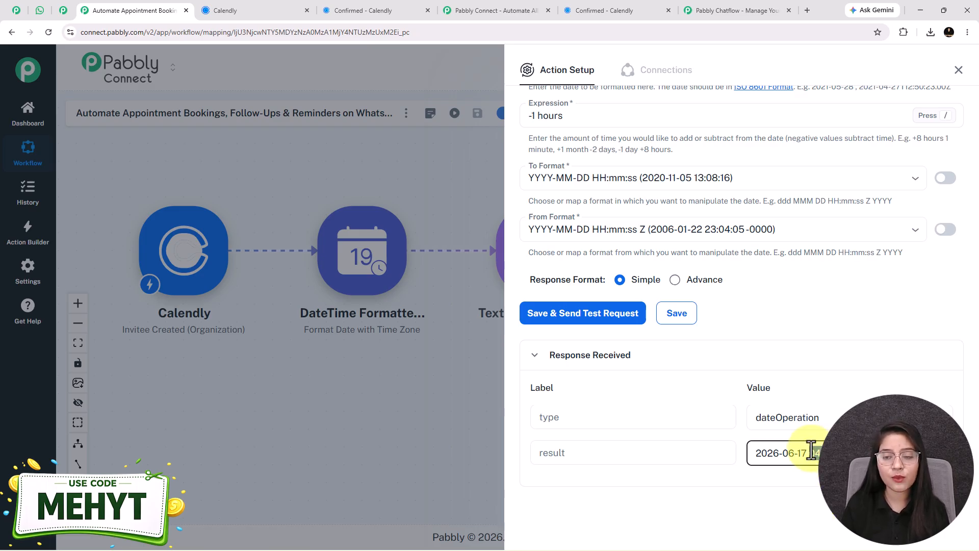
scroll(660, 409, up, 4)
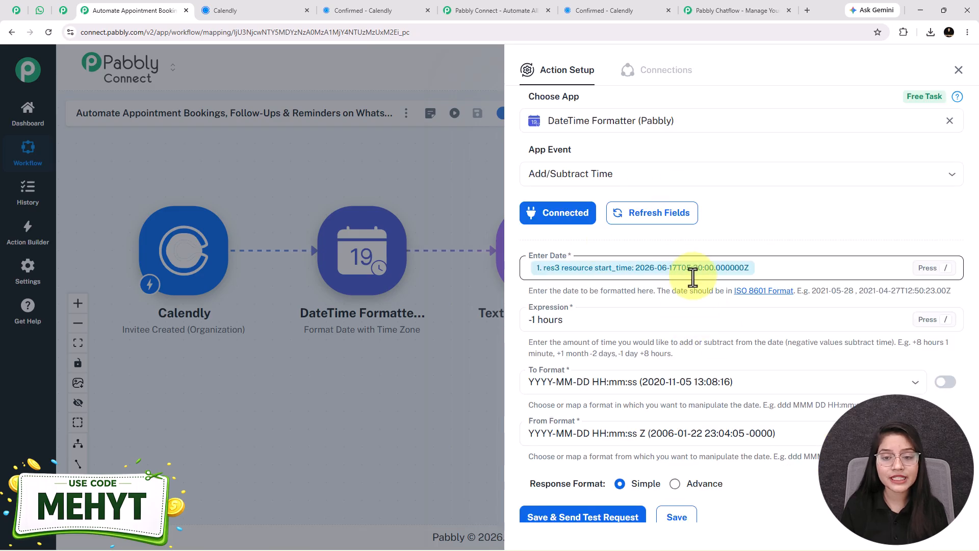
- Save the Add/Subtract Time step and add a connected Delay (Pabbly) action with the Add Time Delay event after it
scroll(780, 408, down, 4)
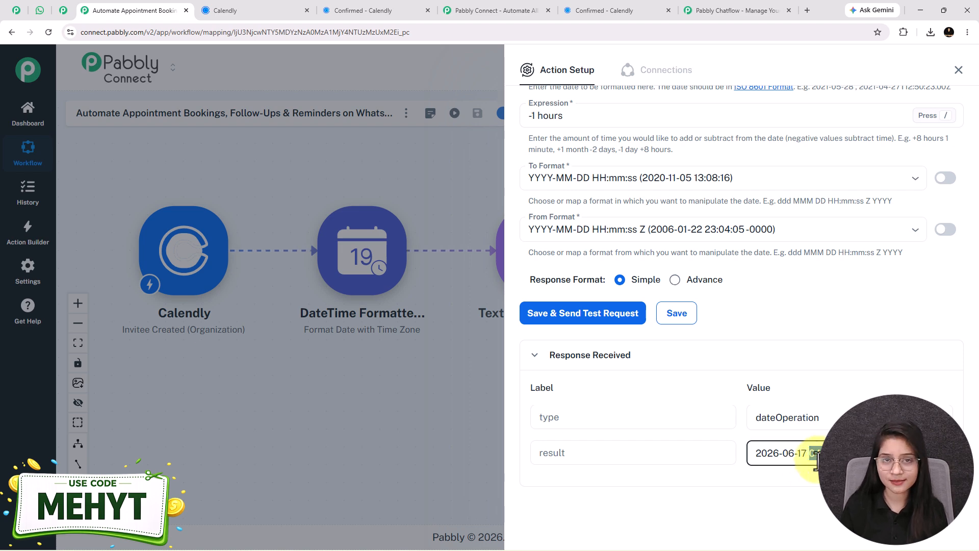
click(683, 321)
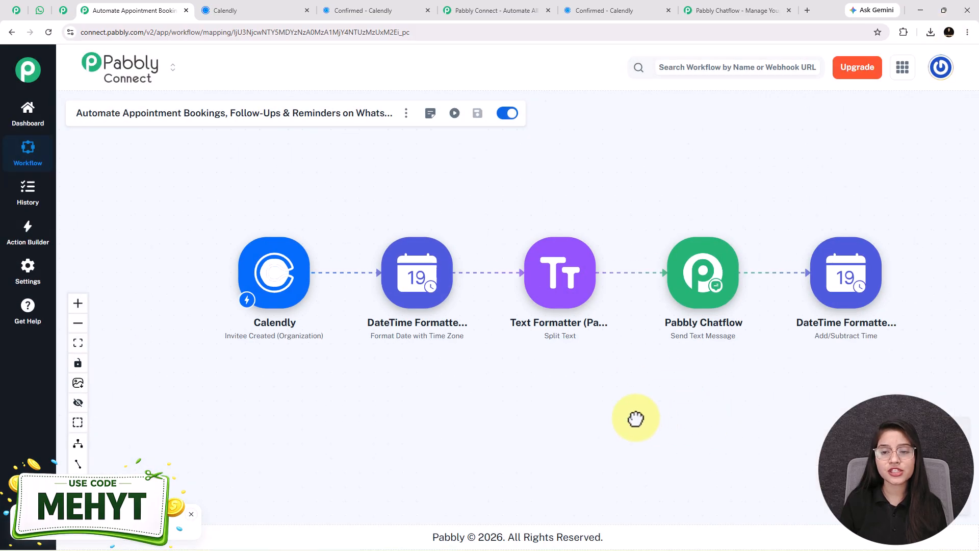
click(819, 276)
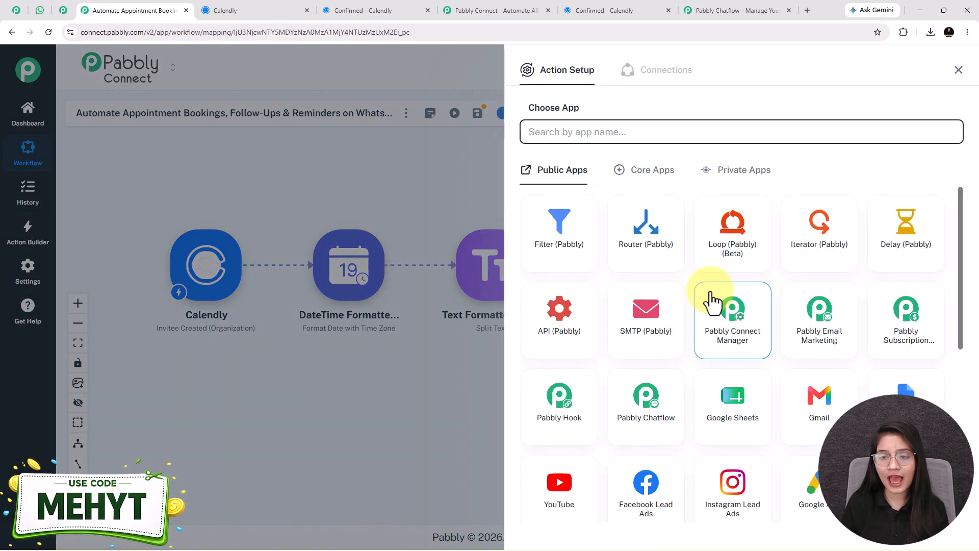
click(904, 257)
click(572, 185)
click(561, 234)
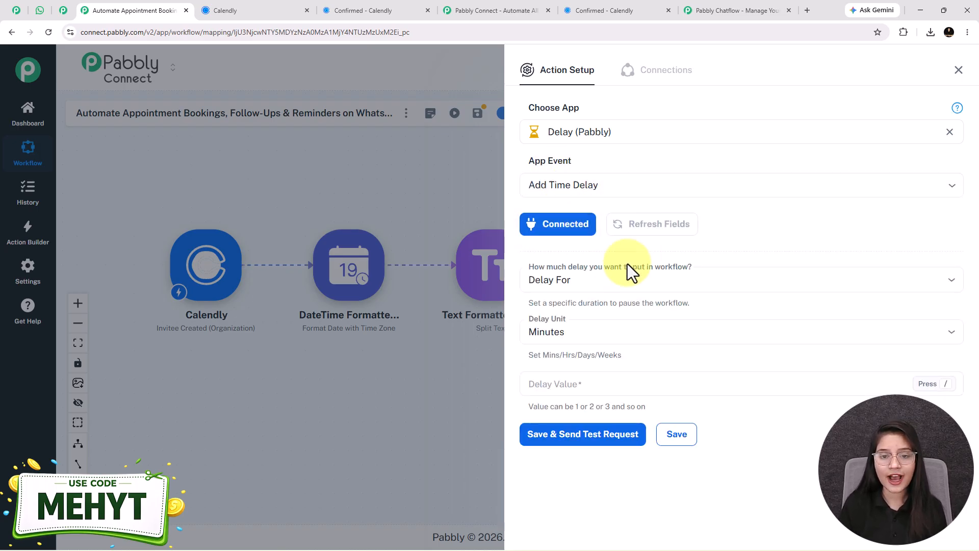
- Set the delay type to Delay Until and map the Delay Date to the result of the Add/Subtract Time step
click(622, 280)
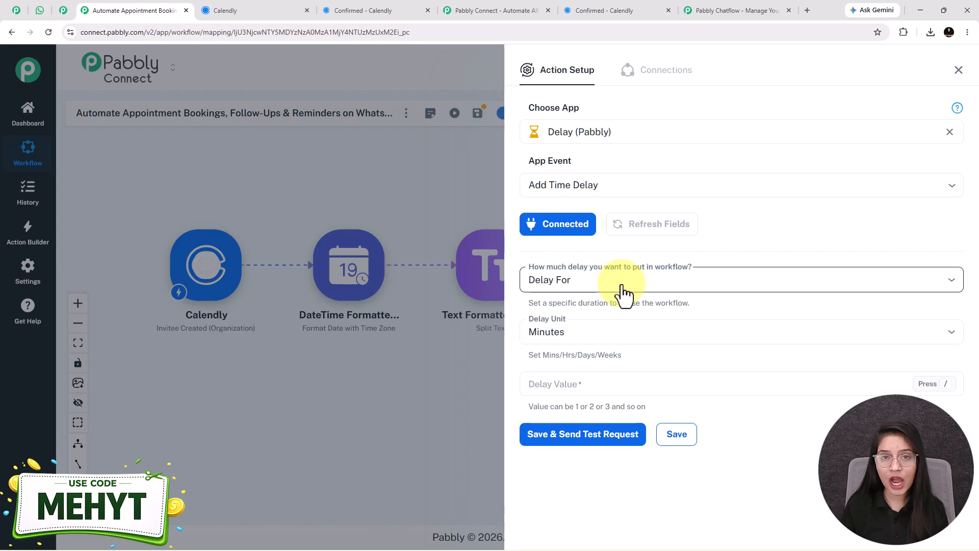
click(623, 286)
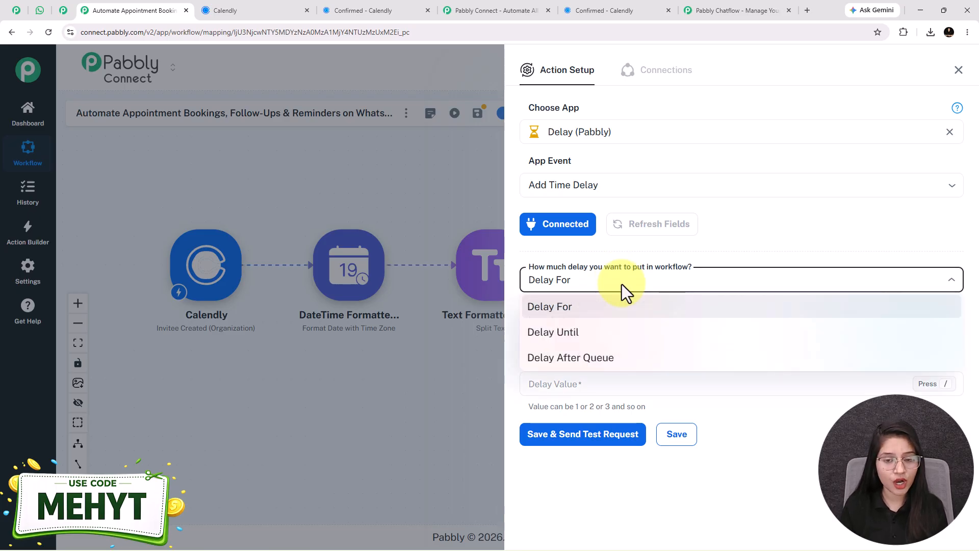
click(574, 333)
click(574, 333)
text(/)
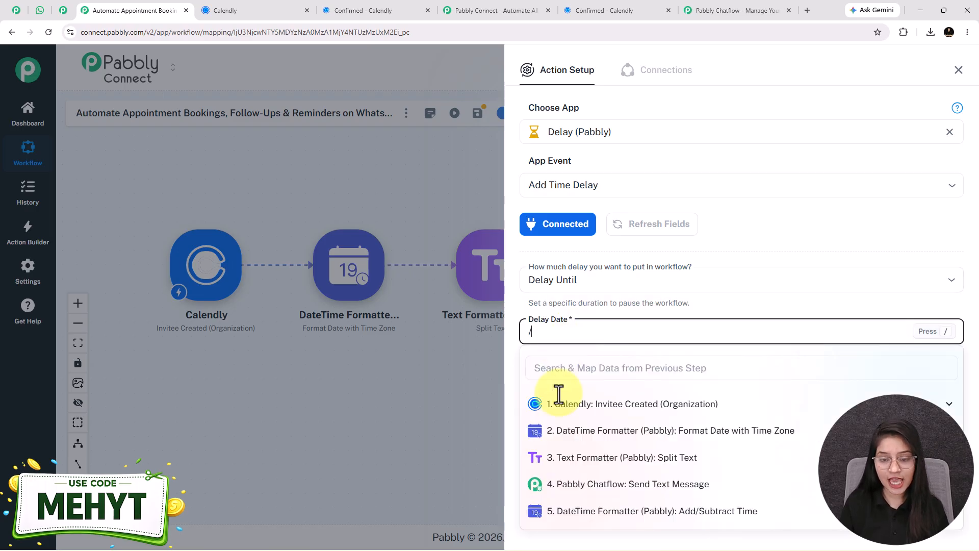
click(612, 509)
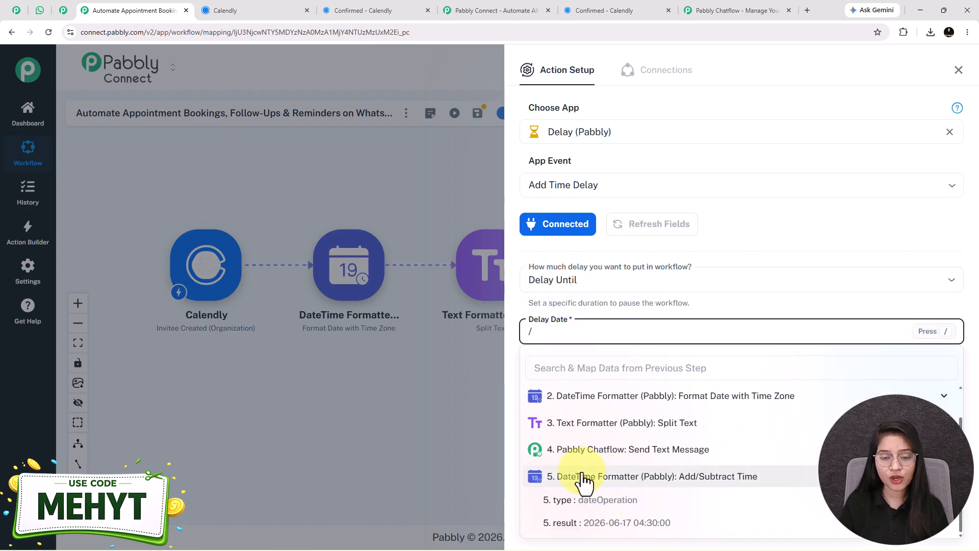
click(603, 525)
- Save the Delay step with a test request and review the returned status and message
click(577, 407)
scroll(587, 408, down, 2)
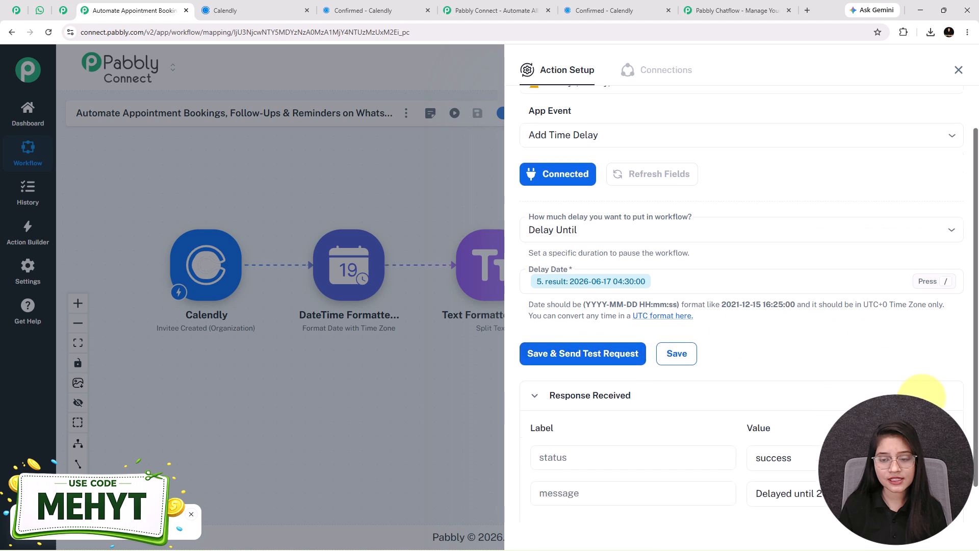
double_click(782, 454)
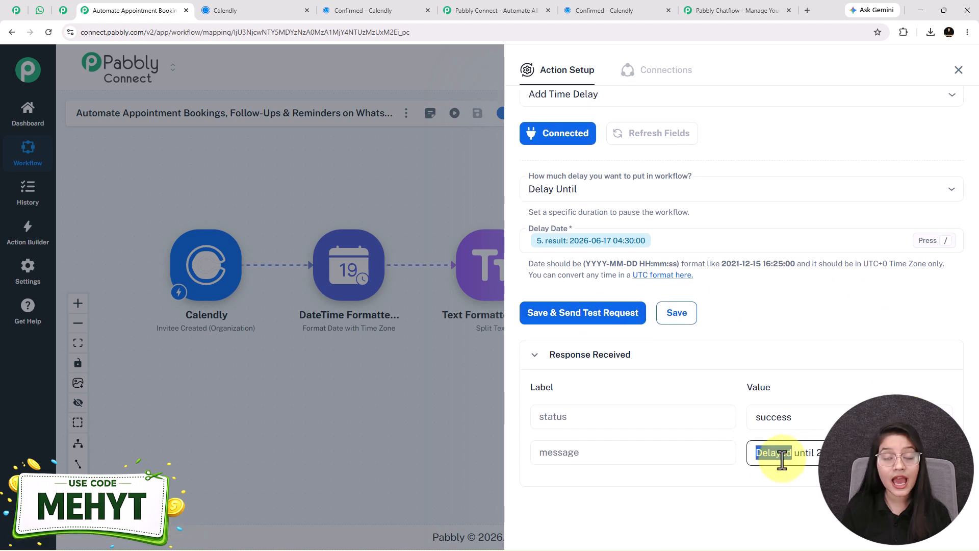
key(ctrl+a)
click(755, 452)
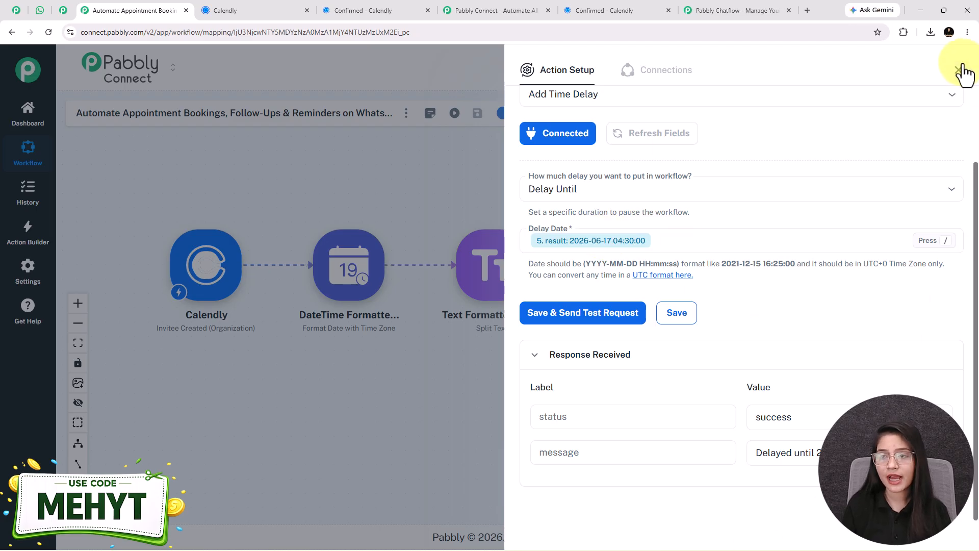
drag(802, 423, 713, 439)
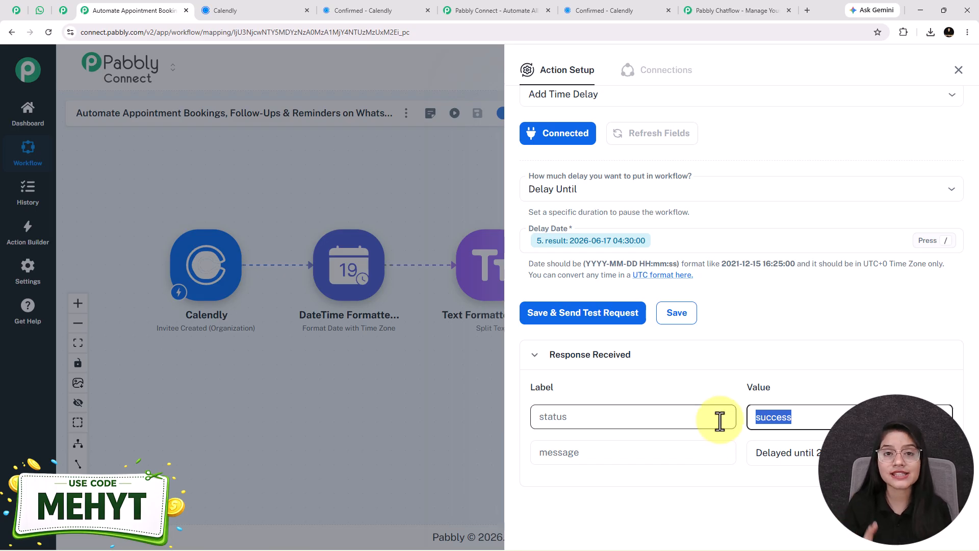
drag(756, 452, 816, 454)
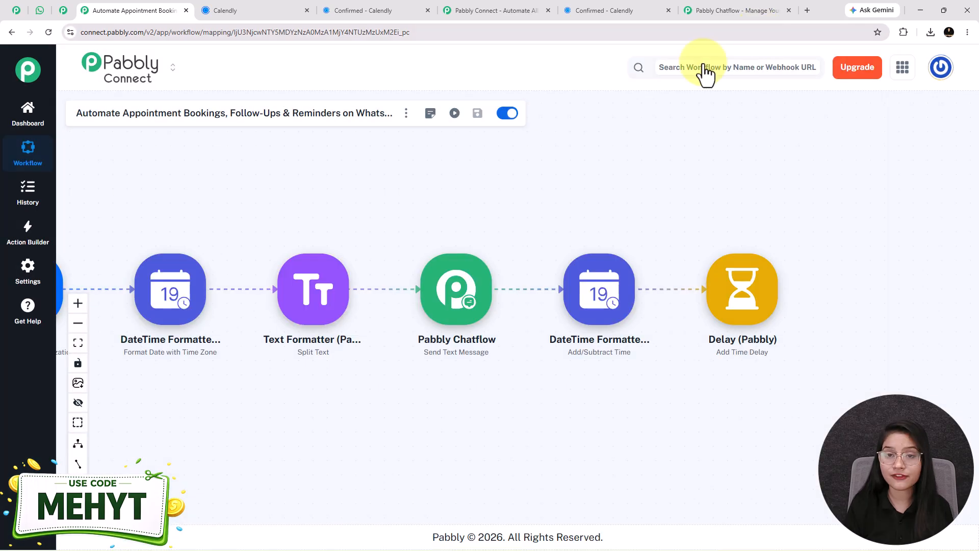
- Add a Pabbly Chatflow action with the Send Text Message event after the delay and save its connection
scroll(765, 395, up, 2)
click(796, 238)
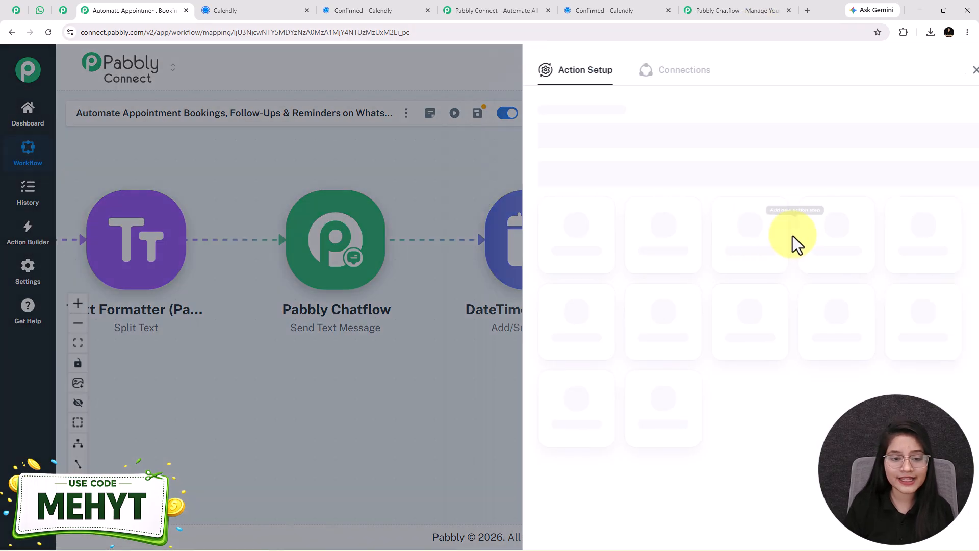
click(636, 419)
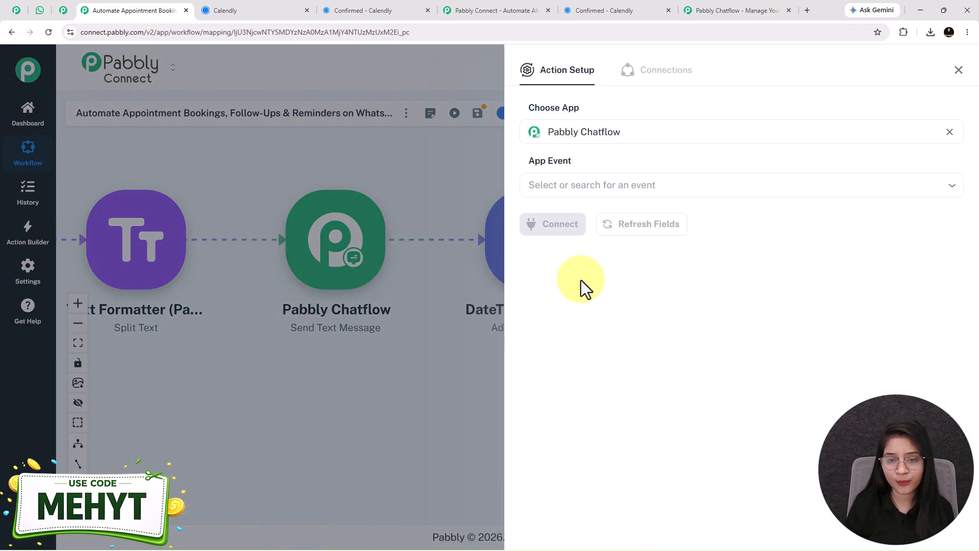
click(609, 185)
click(573, 252)
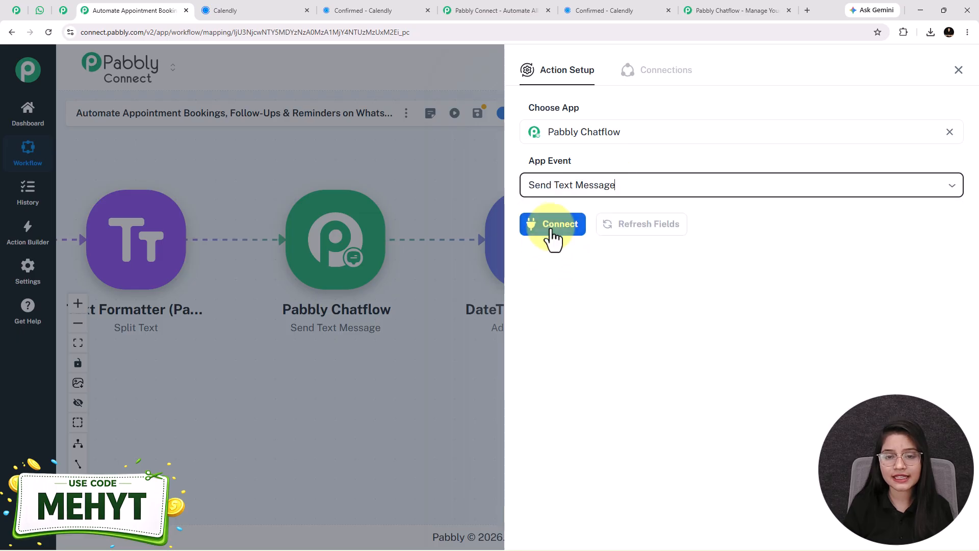
click(560, 233)
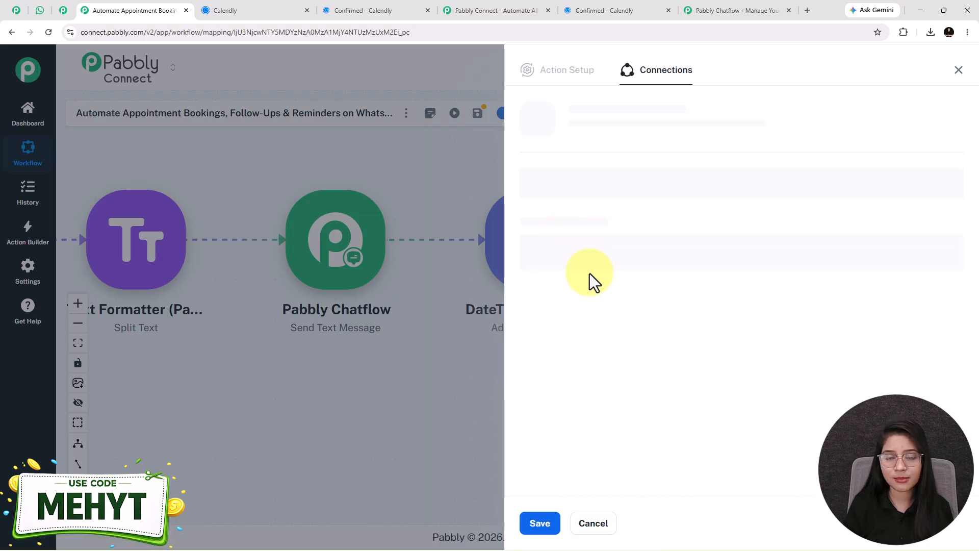
click(542, 522)
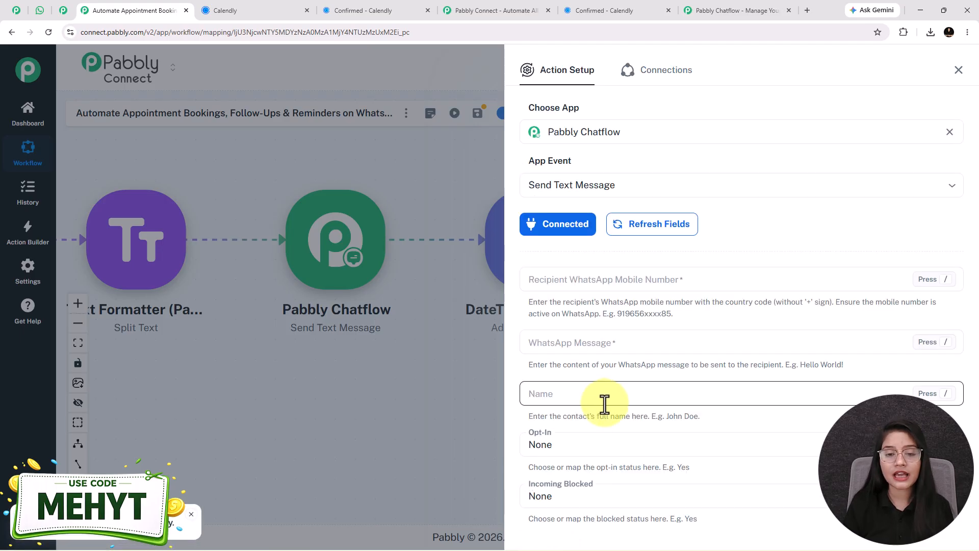
- Map the recipient's WhatsApp mobile number to Calendly's res5 resource questions_and_answers 0 answer
click(630, 280)
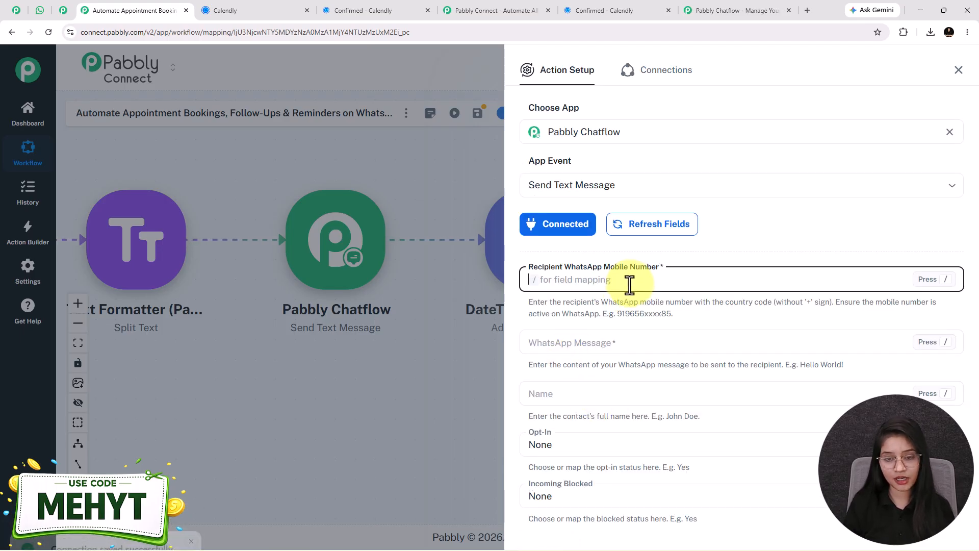
text(/)
click(616, 318)
text(9999)
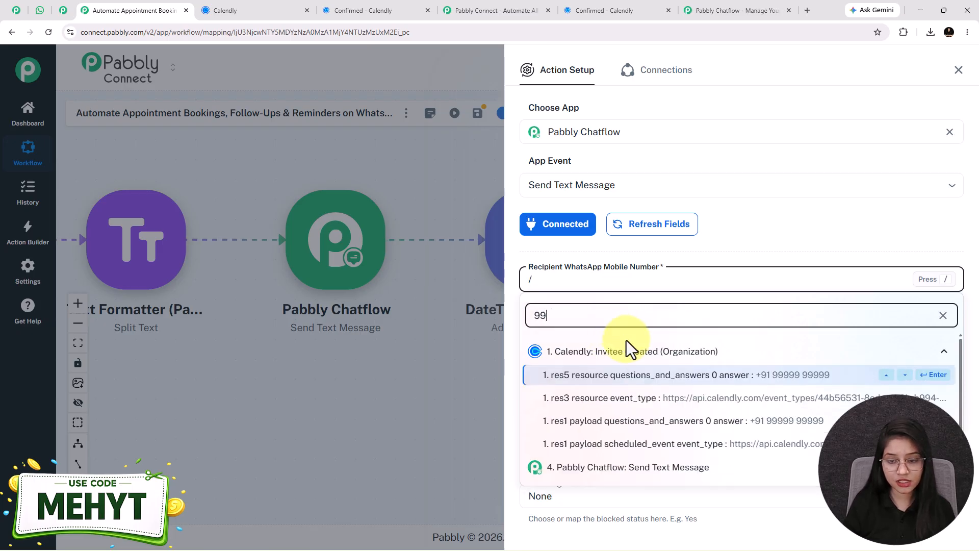
click(686, 383)
- Paste the "1 hour to go" reminder text as the WhatsApp message and map Calendly's res5 resource name into the greeting
scroll(573, 341, down, 1)
click(570, 291)
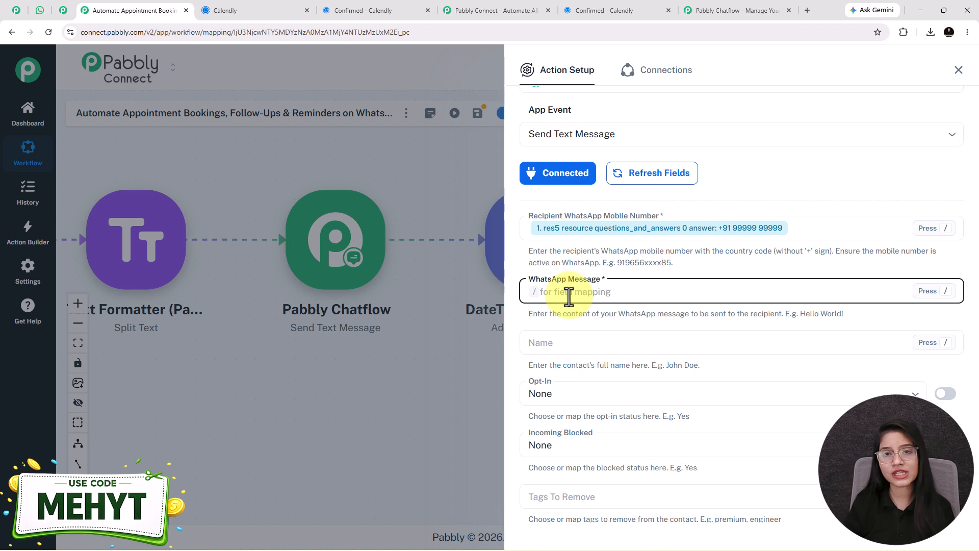
key(ctrl+v)
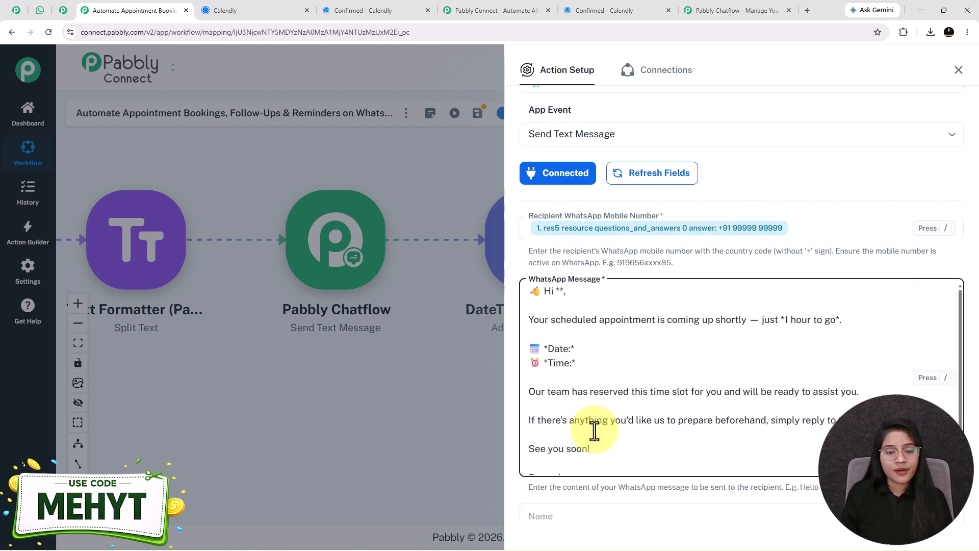
click(558, 292)
text(/)
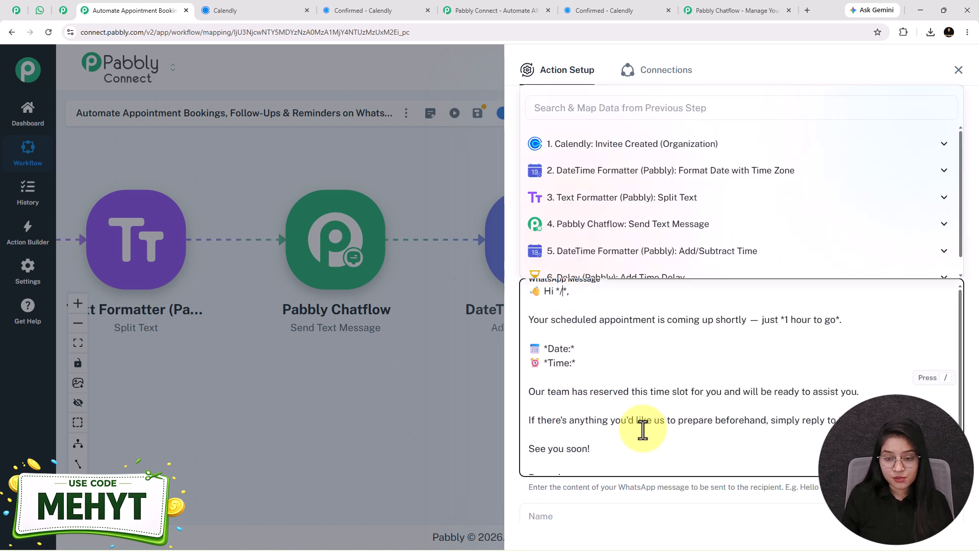
click(598, 110)
text(smart)
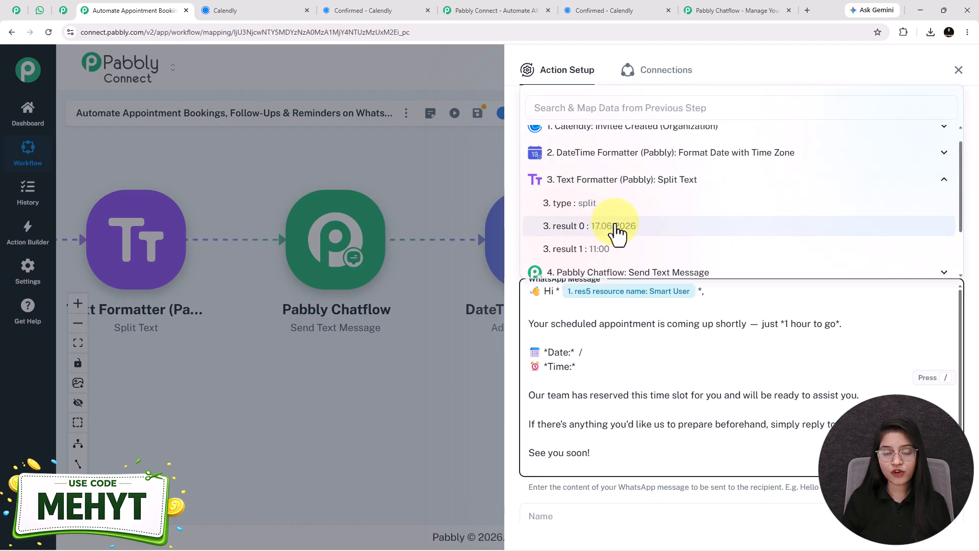
- Map the reminder's Date to result 0 and its Time to result 1 of the Split Text step
click(616, 226)
click(586, 371)
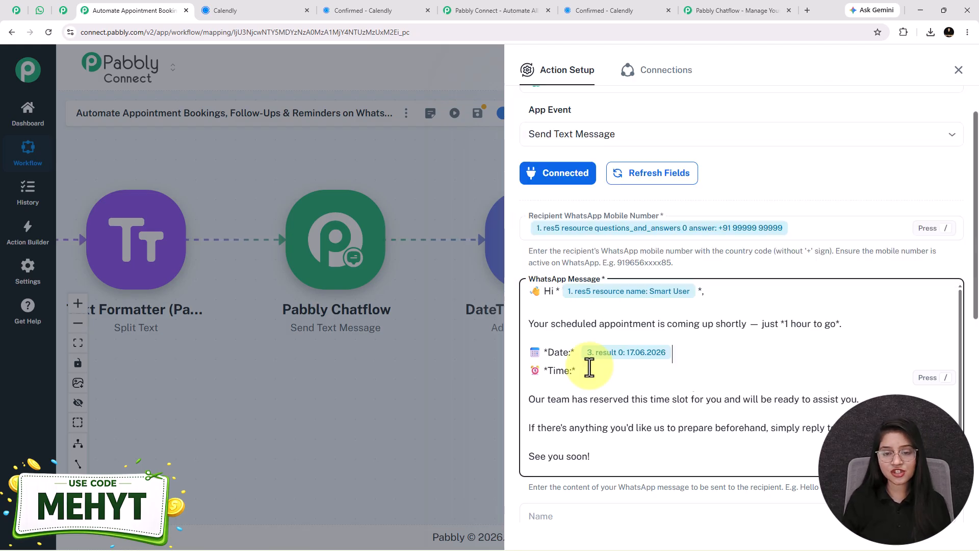
text(/)
click(643, 199)
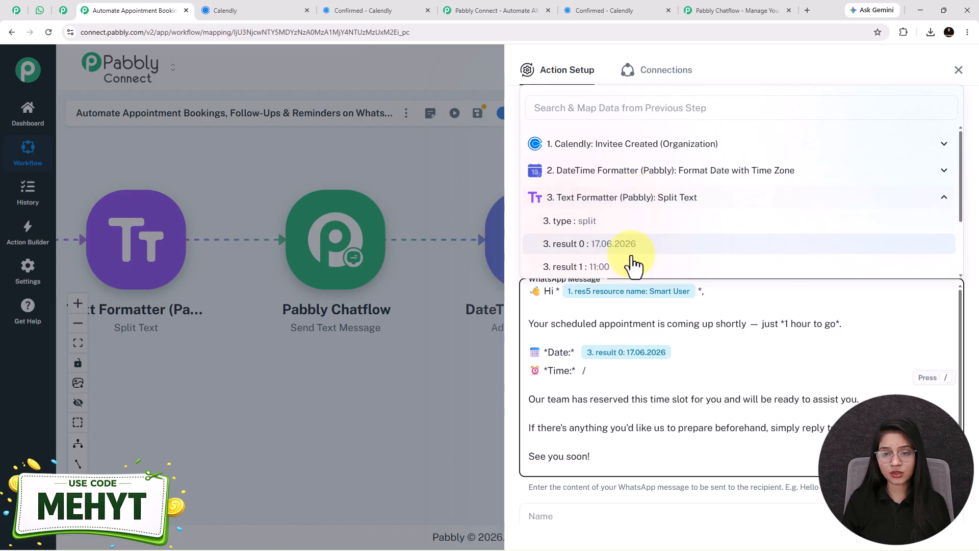
click(627, 269)
- Save the reminder message step with a test request and check the received message in WhatsApp
scroll(754, 383, down, 1)
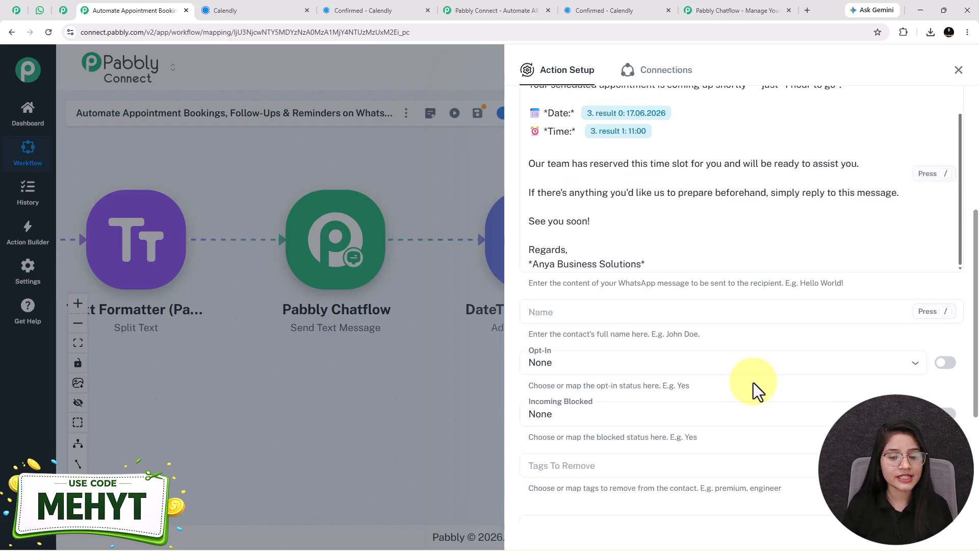
scroll(754, 388, down, 4)
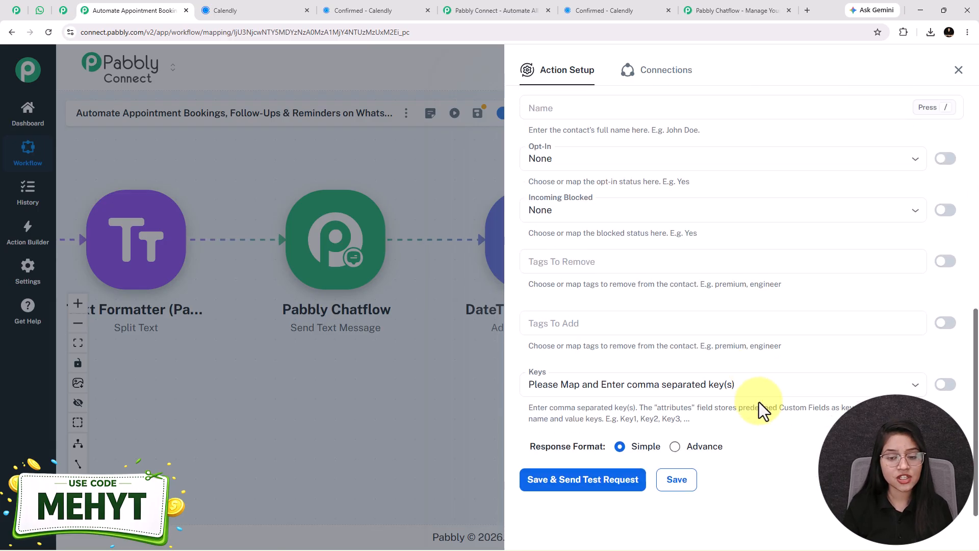
click(583, 482)
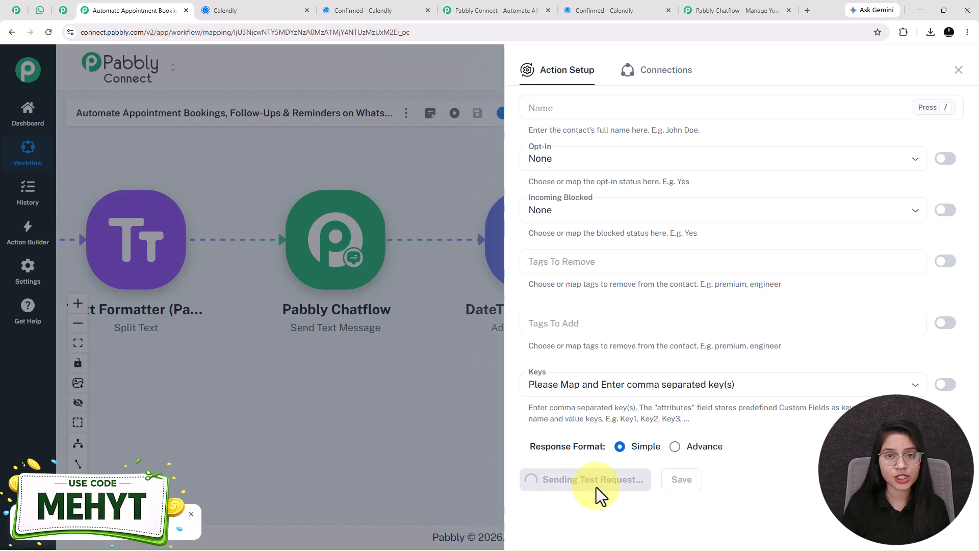
scroll(605, 490, down, 2)
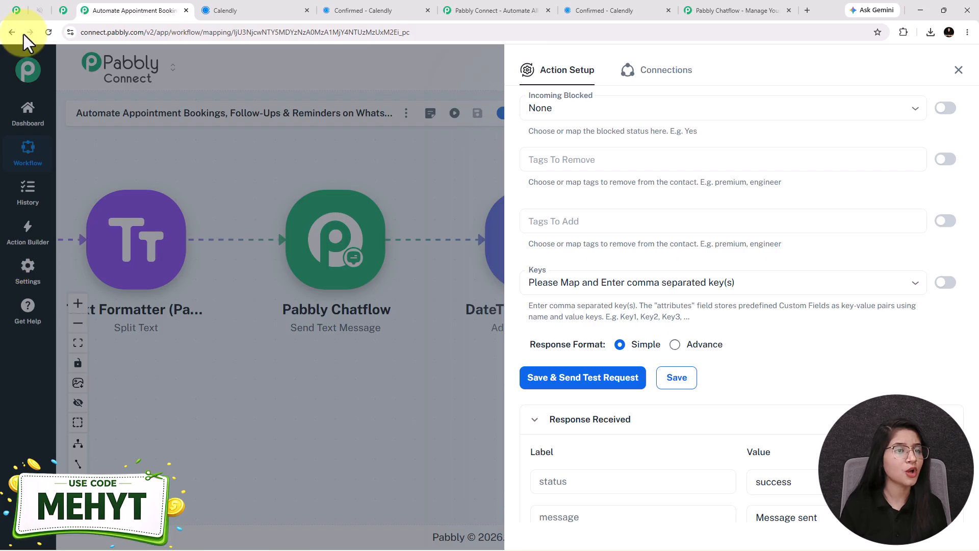
click(39, 11)
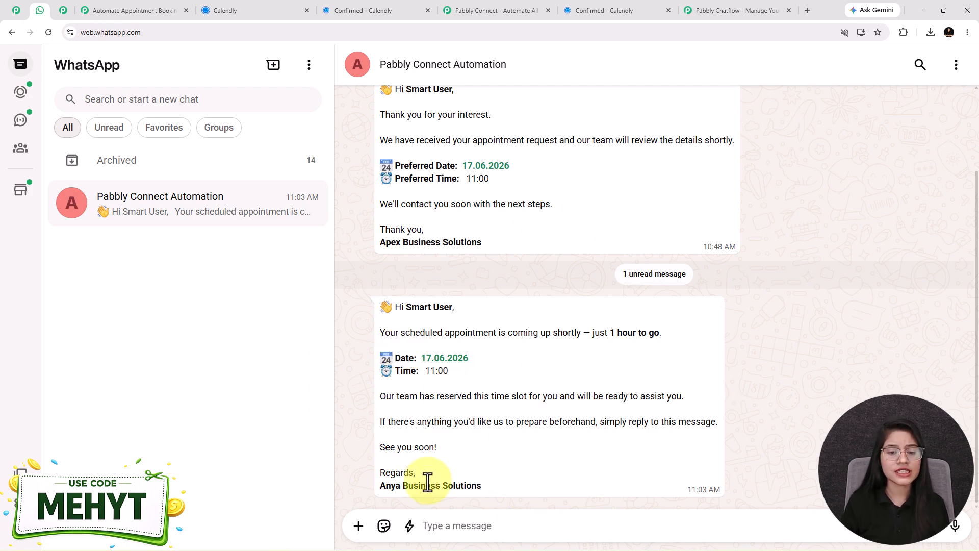
- Return to the workflow, save the reminder Send Text Message step and close its setup
click(120, 7)
scroll(717, 248, up, 10)
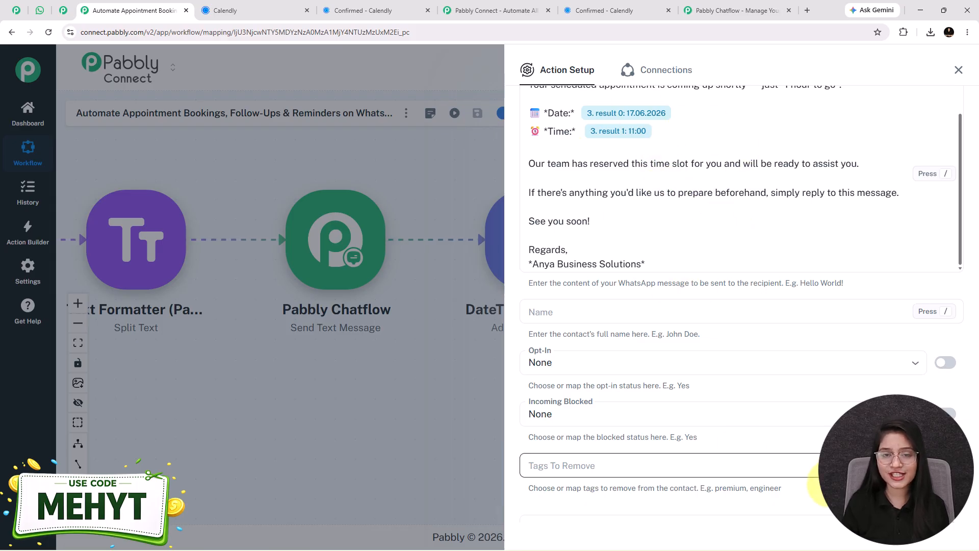
scroll(770, 497, down, 3)
scroll(771, 498, down, 1)
click(680, 483)
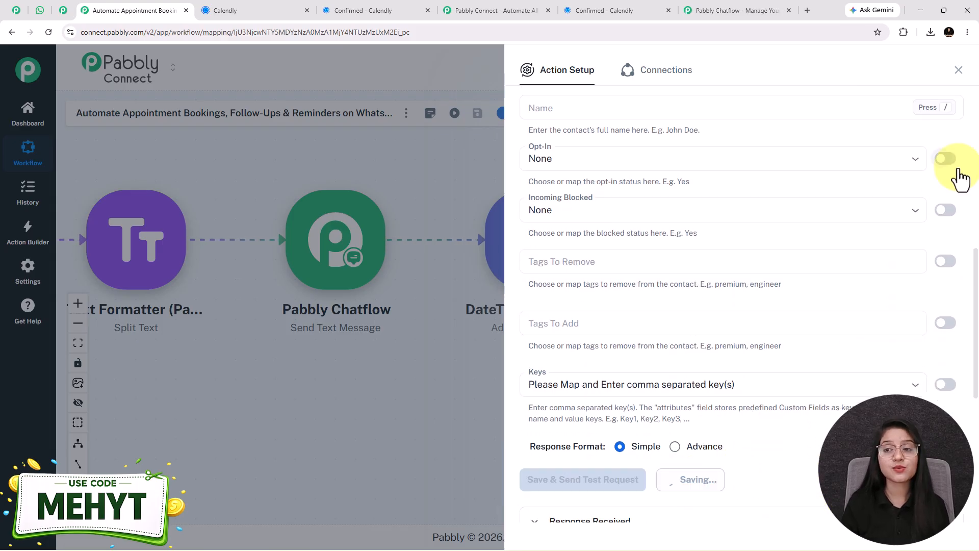
click(959, 70)
- Review both WhatsApp messages and the completed workflow, and switch to the Pabbly Connect website
scroll(409, 426, down, 2)
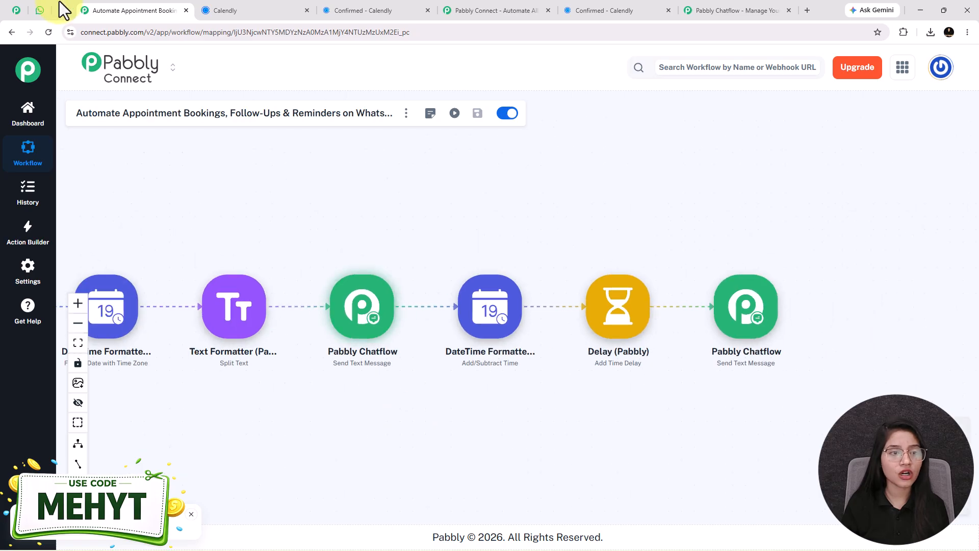
click(40, 9)
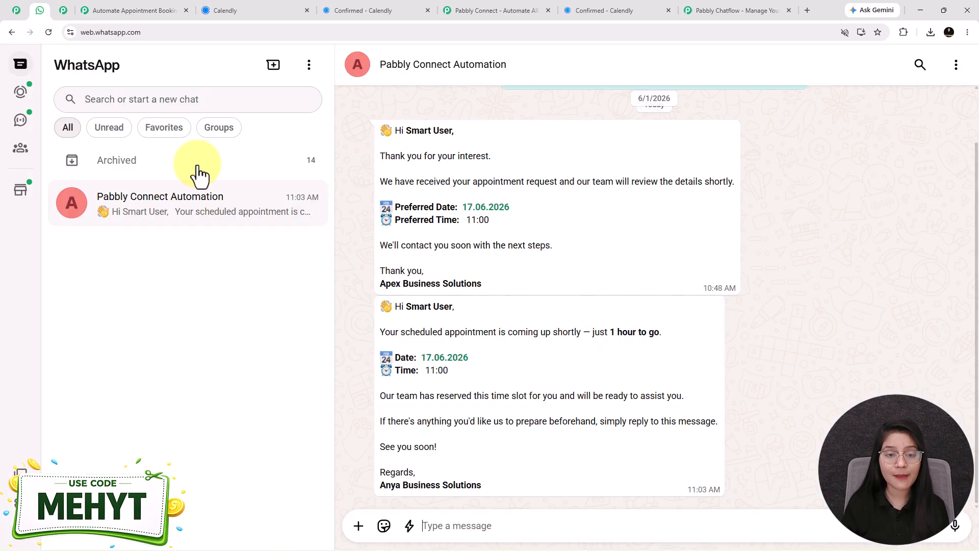
click(135, 8)
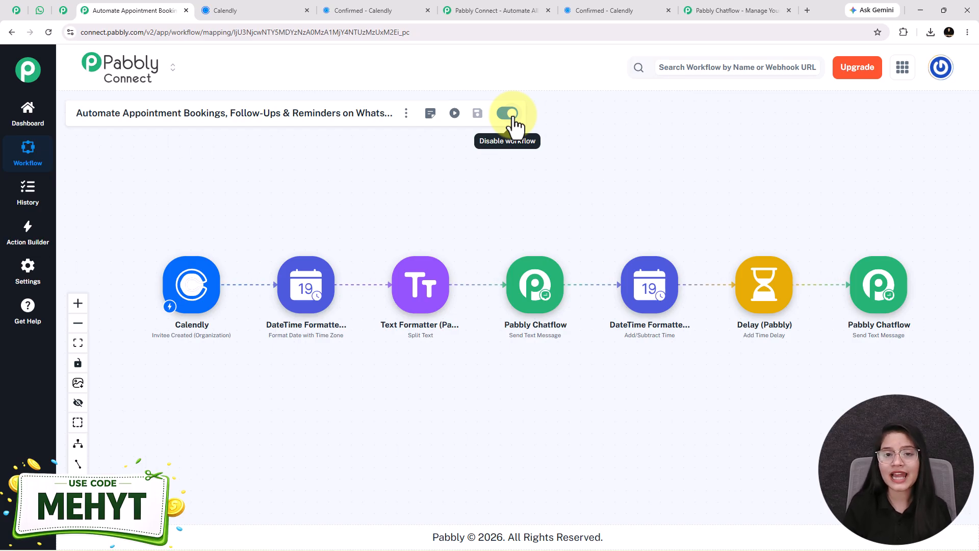
click(497, 1)
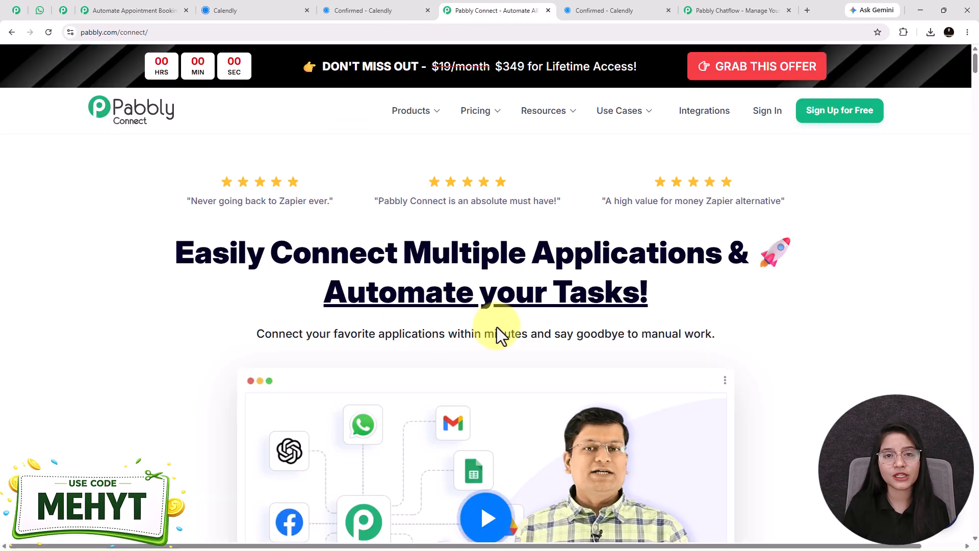